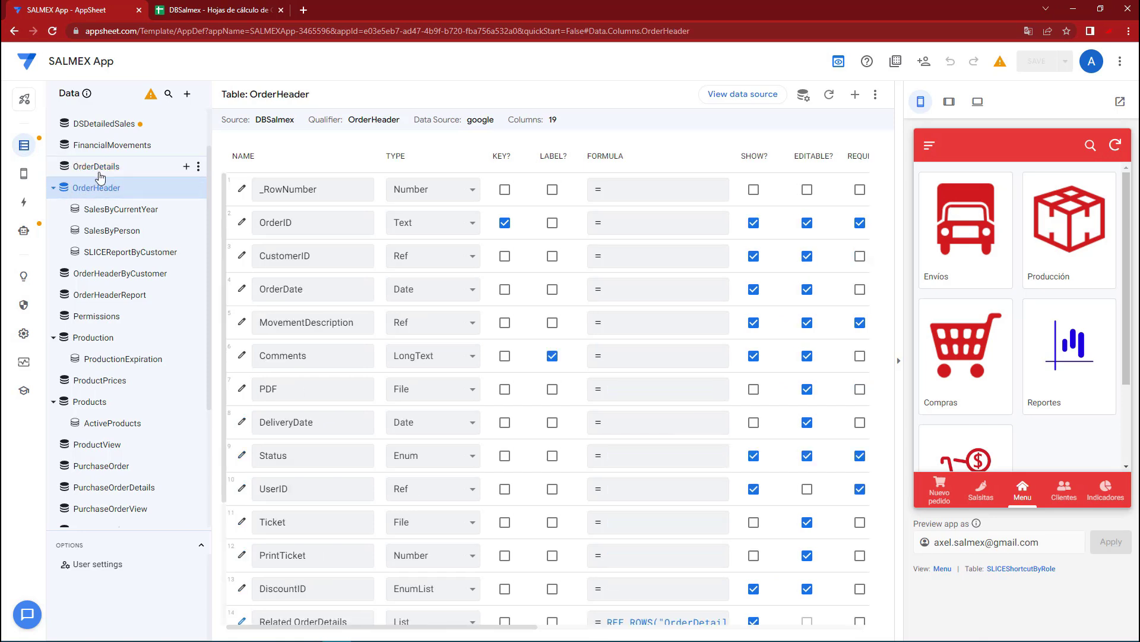
Switch from the AppSheet editor to the DBSalmex spreadsheet.
click(178, 11)
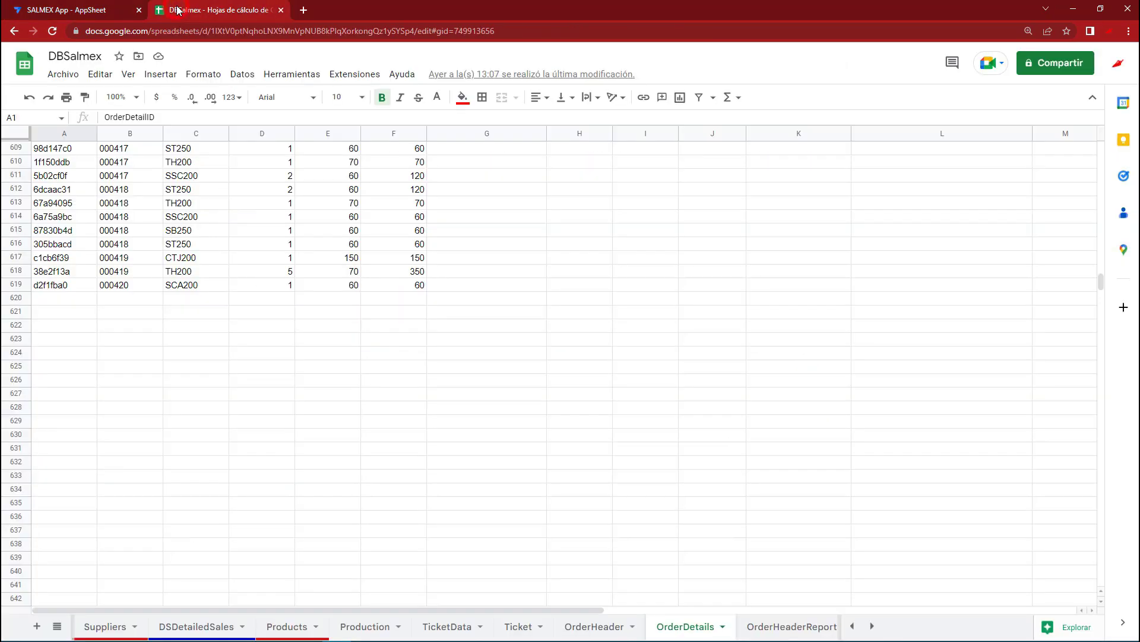
Check order 000420 in OrderHeader and its single SCA200 line in OrderDetails, then return to AppSheet.
click(612, 628)
click(19, 341)
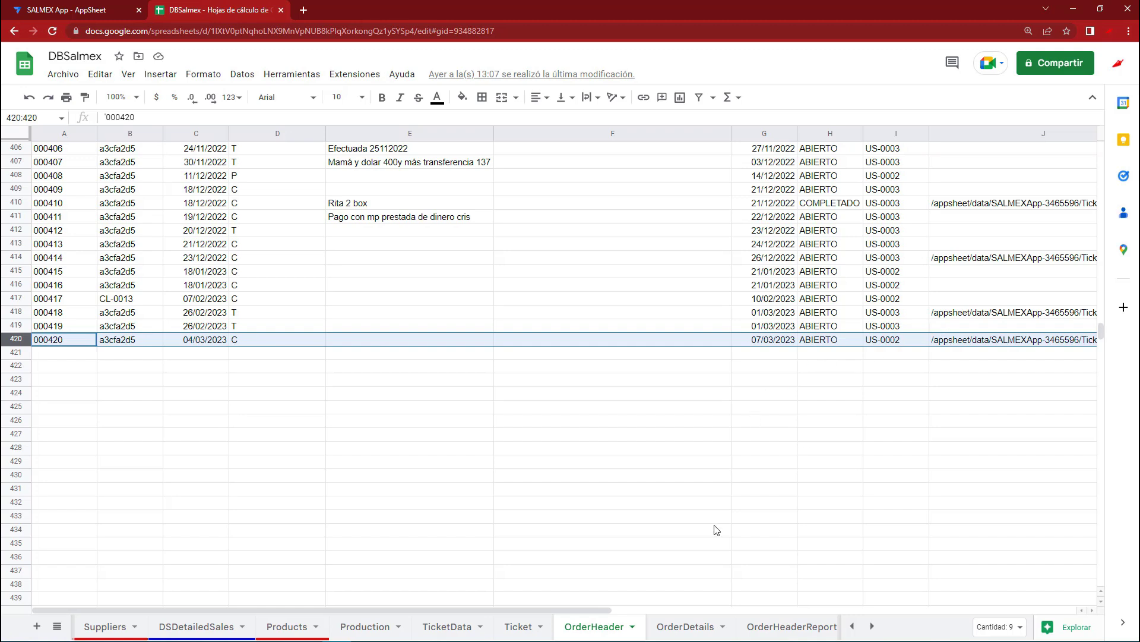
click(679, 631)
drag(40, 287, 405, 383)
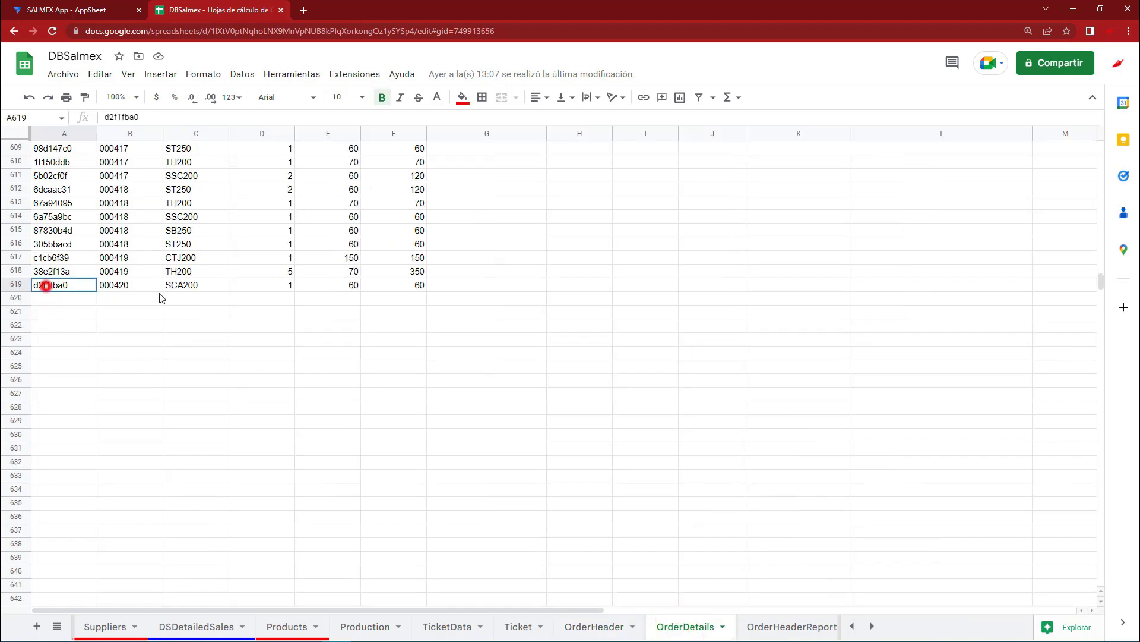
click(374, 323)
mouse_move(78, 287)
mouse_down()
mouse_move(437, 302)
mouse_move(421, 294)
mouse_up()
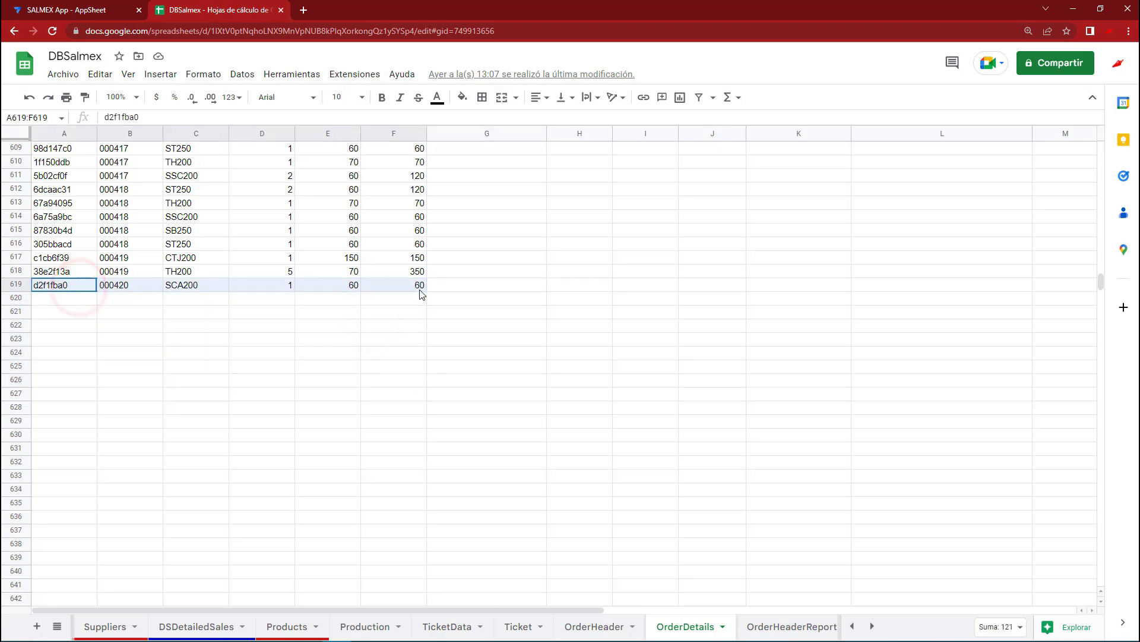
click(582, 625)
click(102, 7)
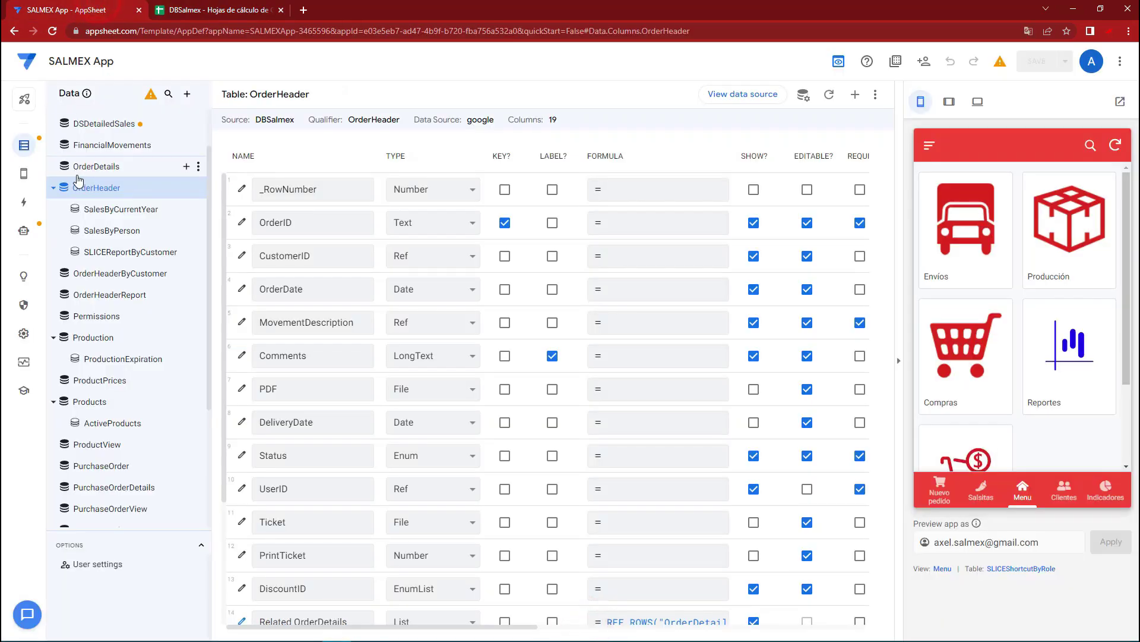
Open the OrderDetails Product column settings and expand its Data Validity section.
click(105, 172)
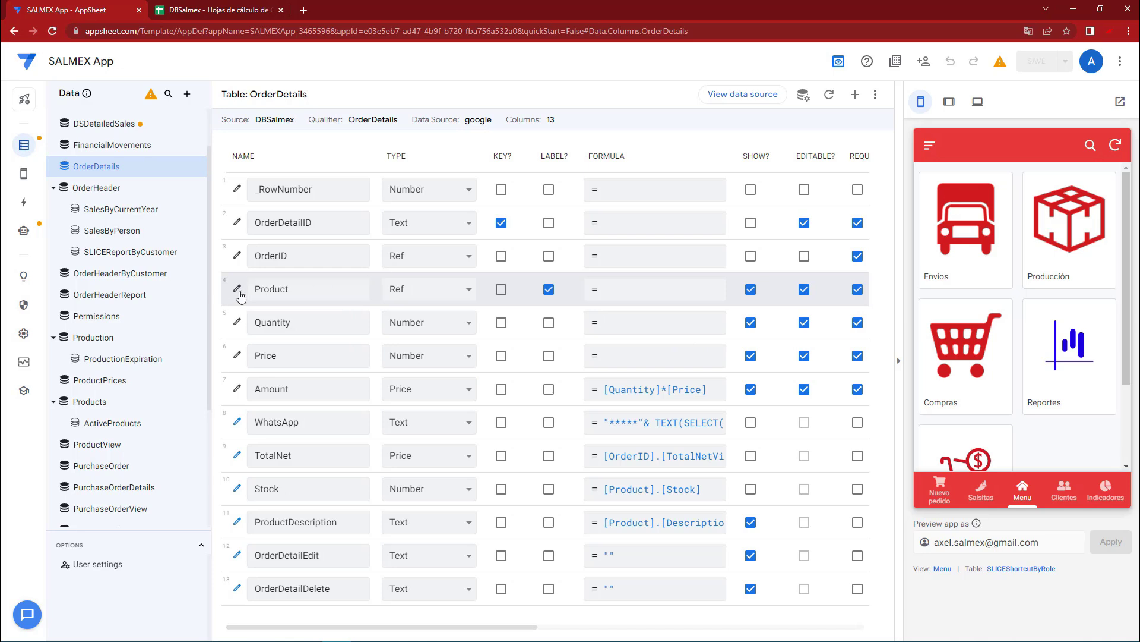
click(238, 290)
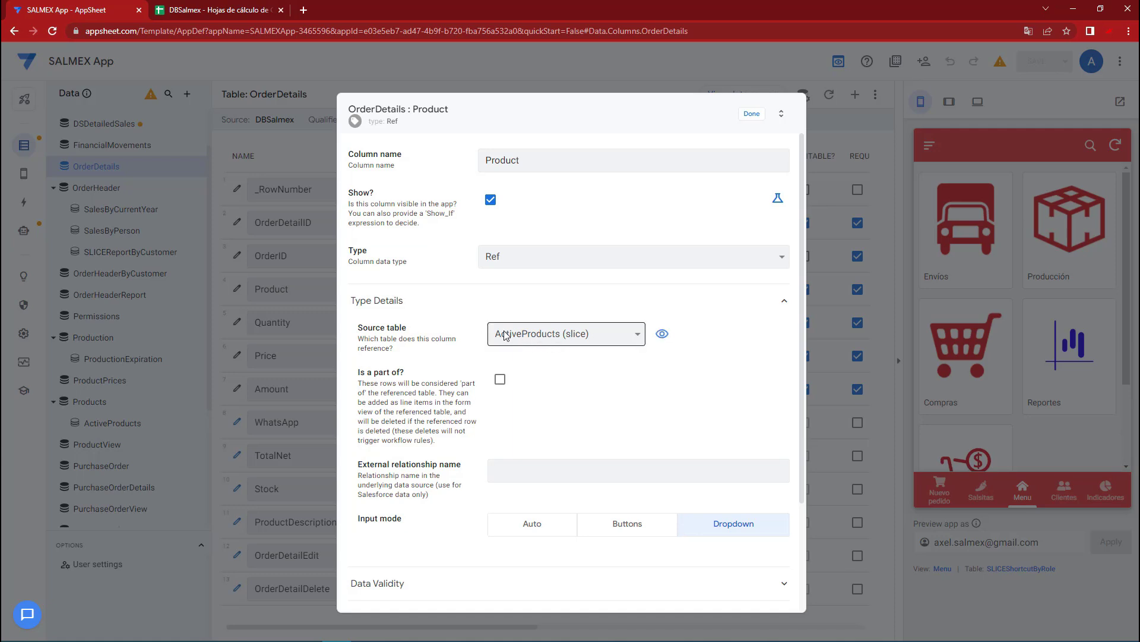
scroll(516, 338, down, 1)
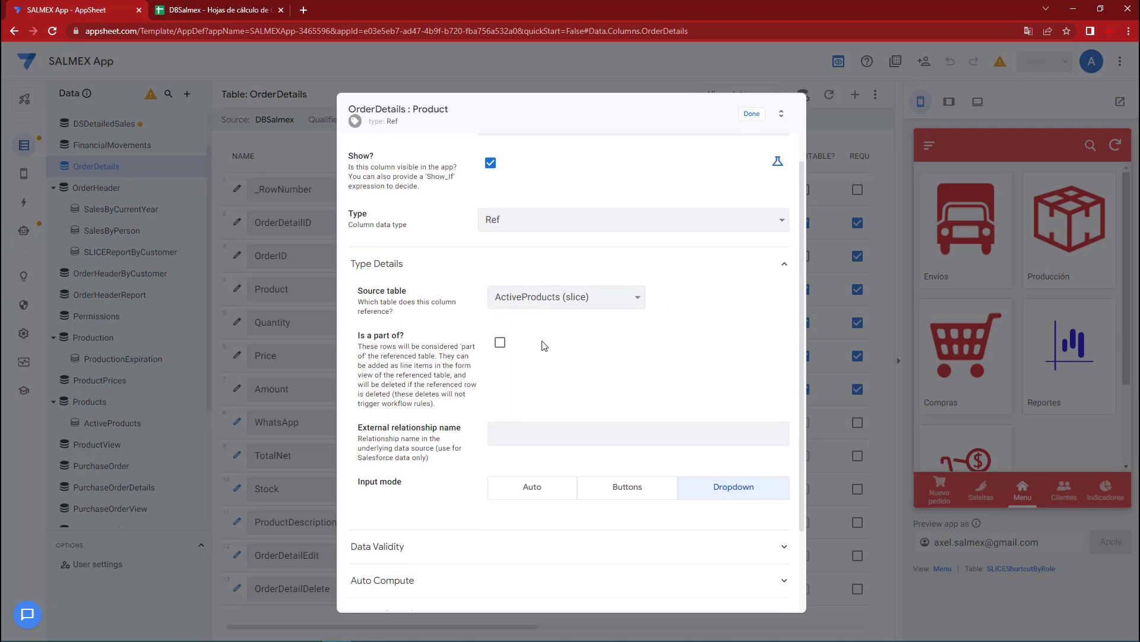
scroll(415, 416, down, 1)
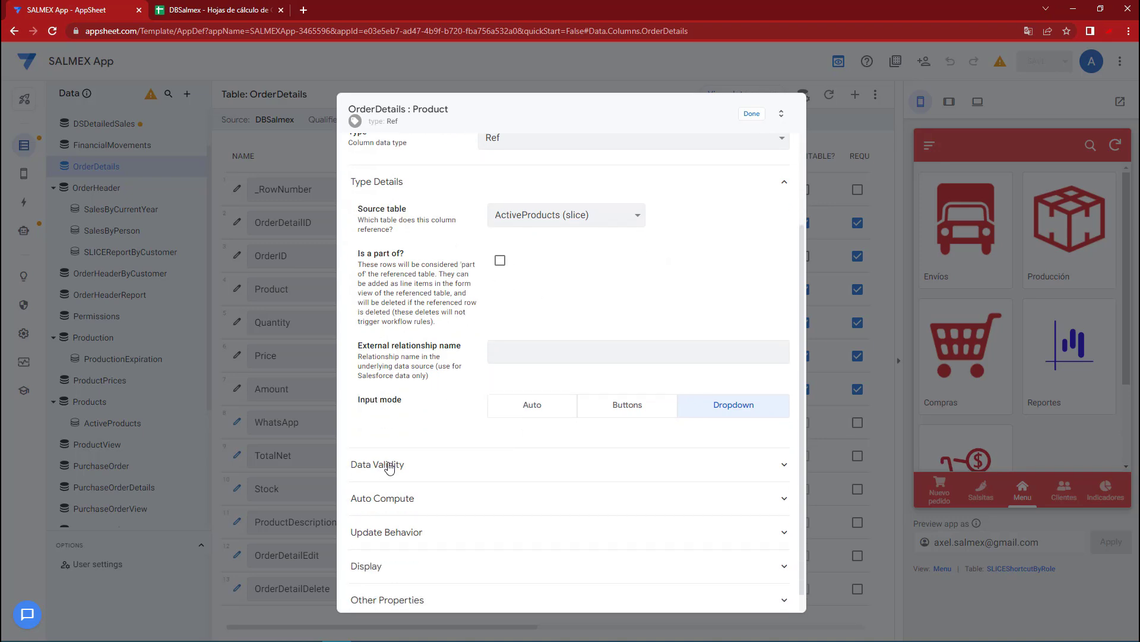
click(389, 465)
scroll(416, 386, down, 2)
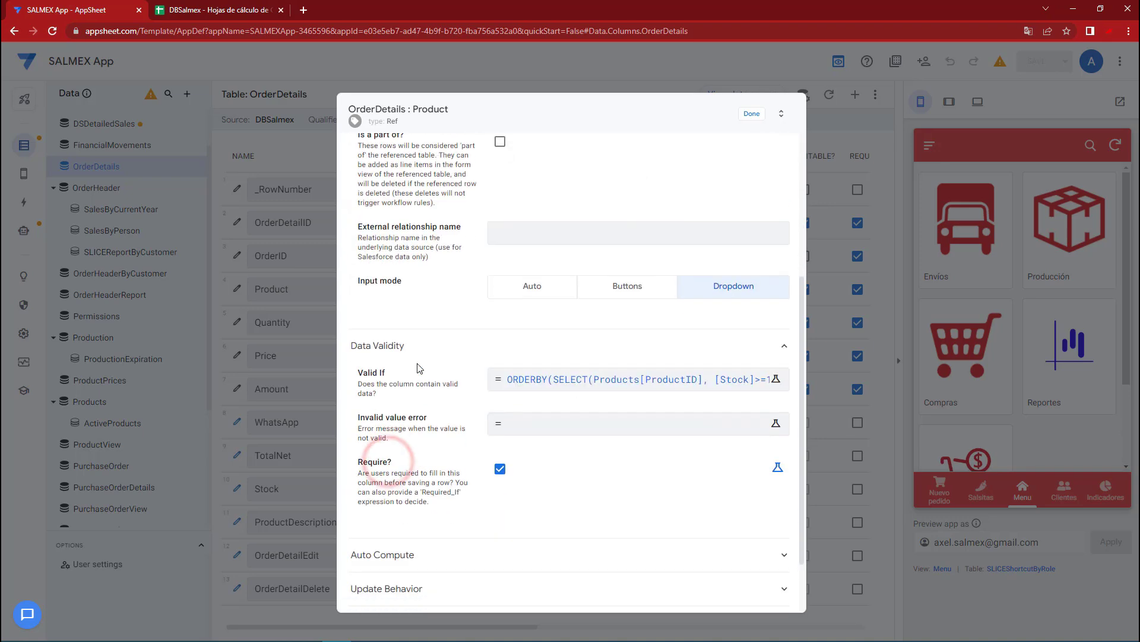
Review the Valid If formula's [Stock]>=1 condition in the Expression Assistant and save it.
click(526, 379)
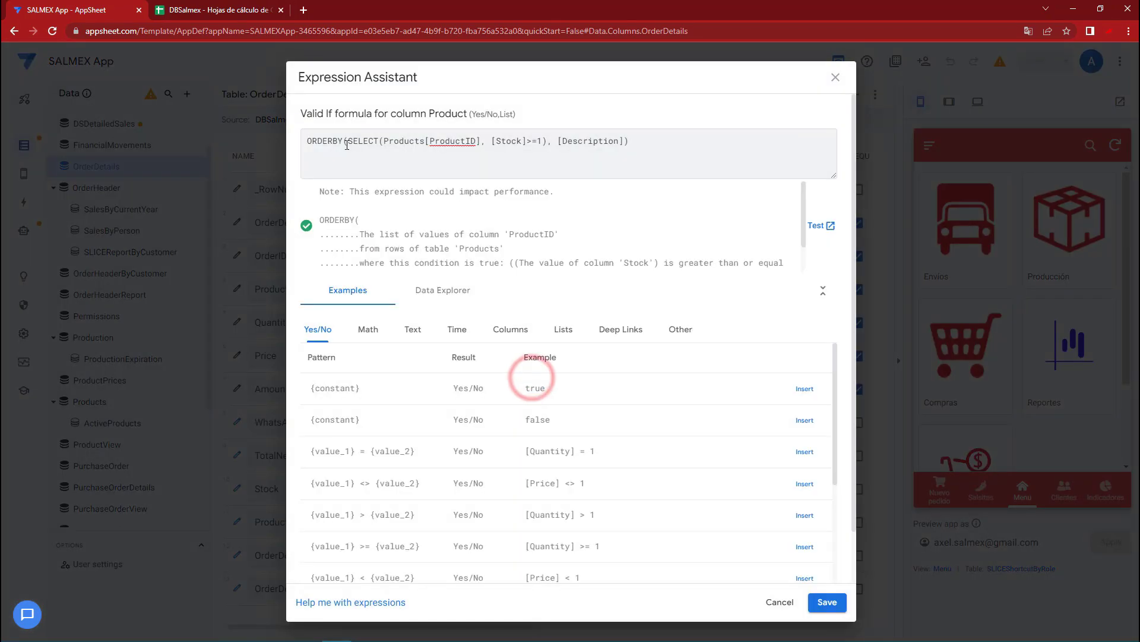
click(345, 141)
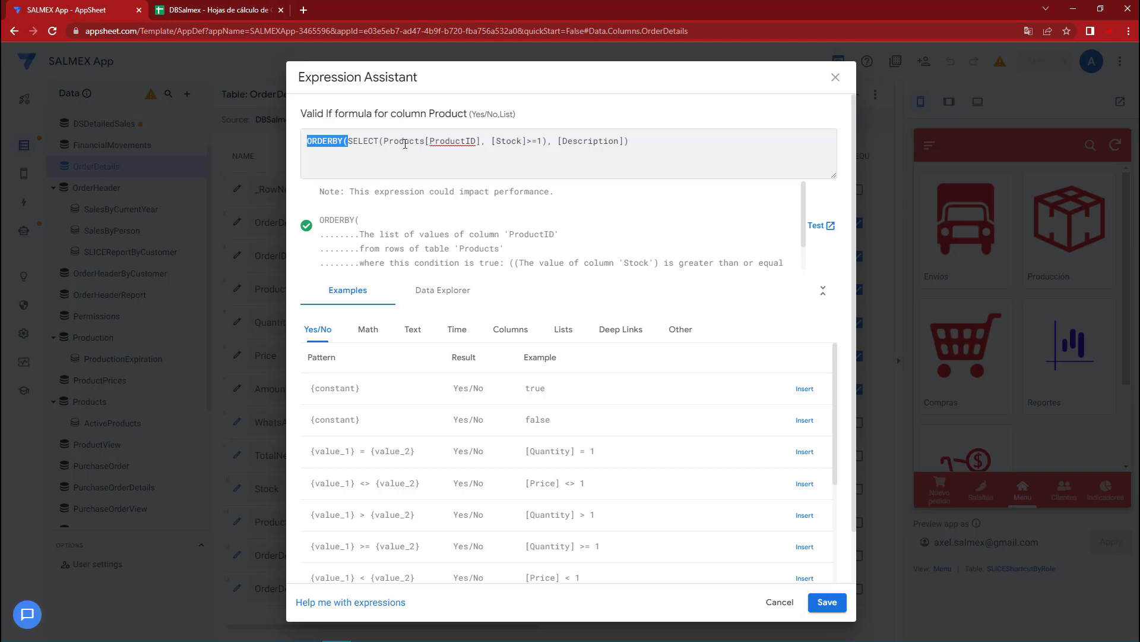
drag(492, 143, 539, 141)
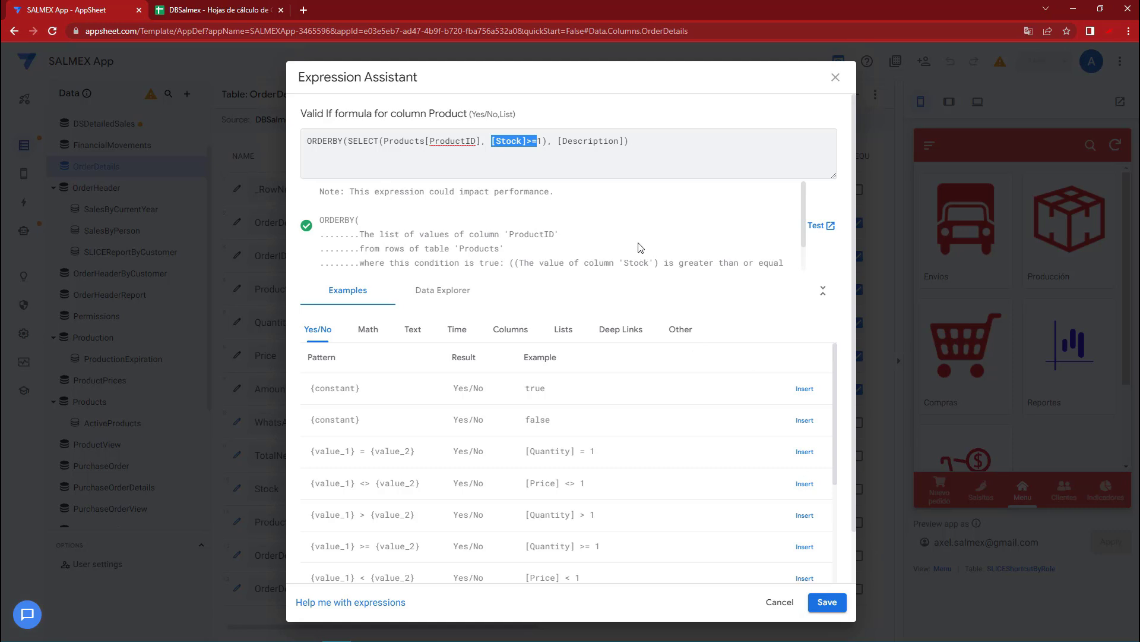
click(828, 603)
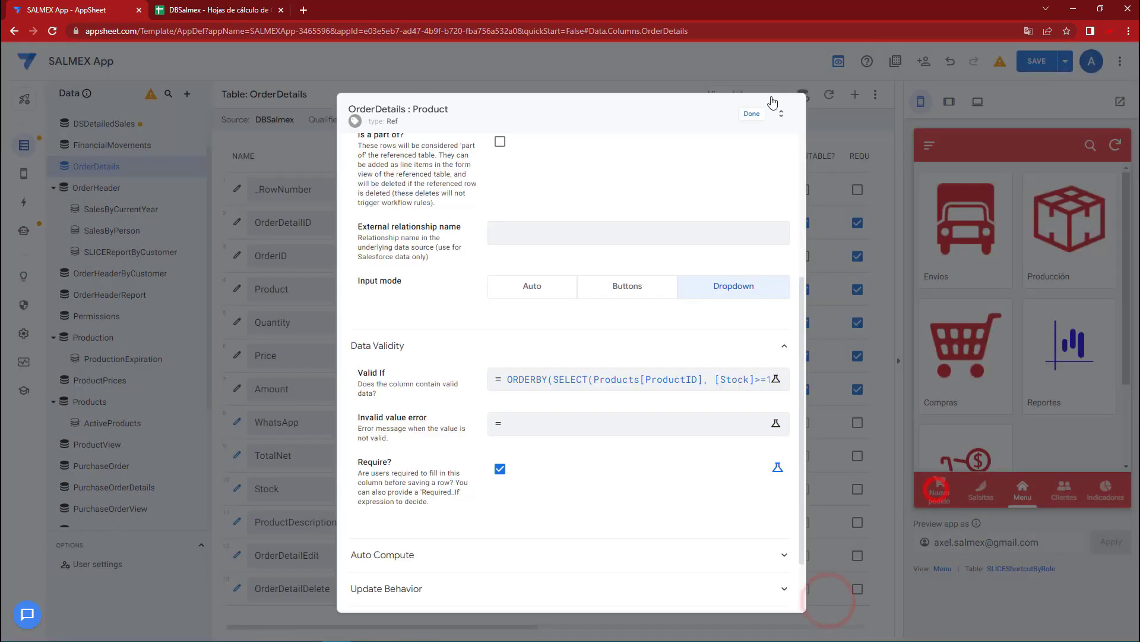
Start a new order in the preview and list the Product choices, showing four salsas.
click(752, 114)
click(937, 490)
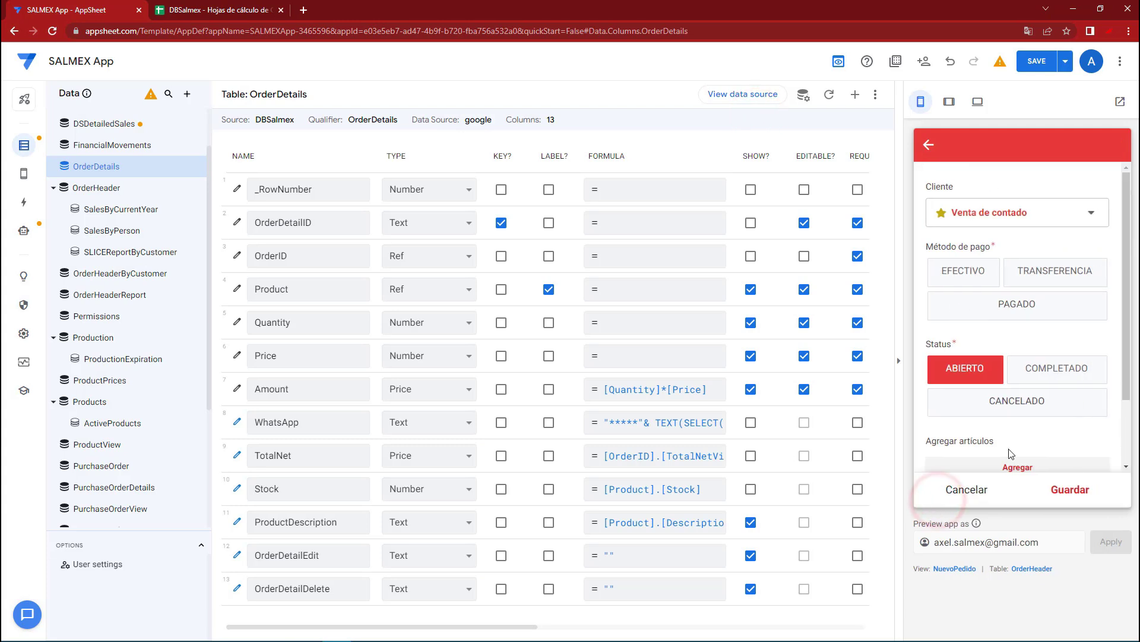
scroll(1011, 453, down, 1)
click(1001, 408)
click(983, 222)
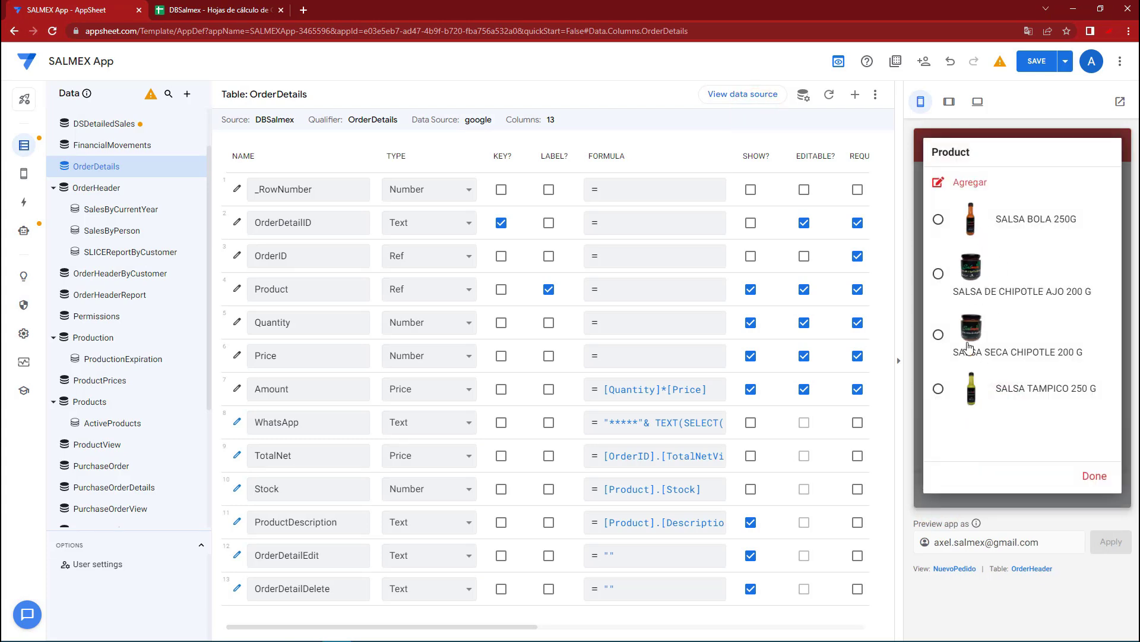
Go to the DBSalmex spreadsheet and scroll to the earlier sheet tabs.
click(217, 10)
click(852, 625)
click(851, 625)
click(446, 534)
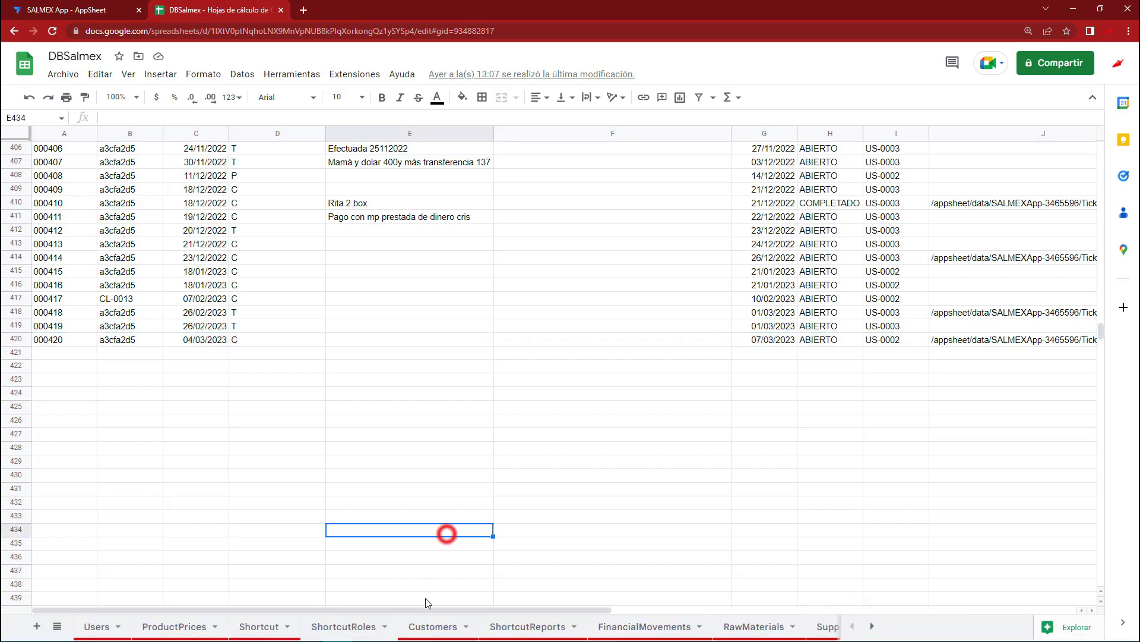
In Products, compare the four in-stock salsas with the three at zero stock, then close AppSheet's product picker.
click(60, 627)
click(97, 446)
drag(139, 162, 582, 244)
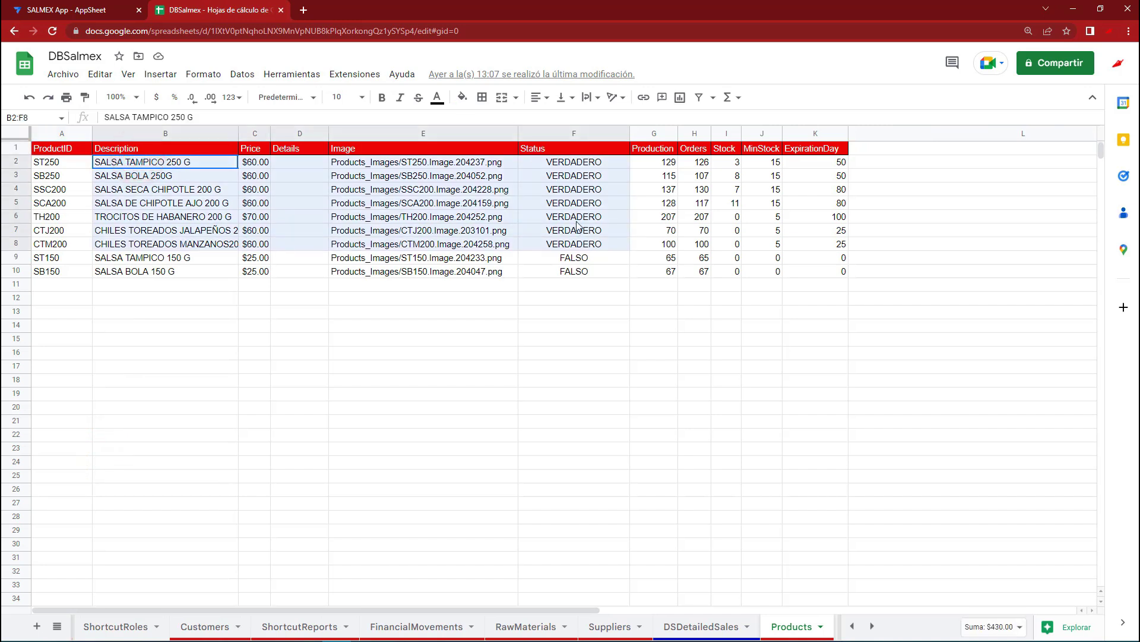
drag(559, 163, 569, 248)
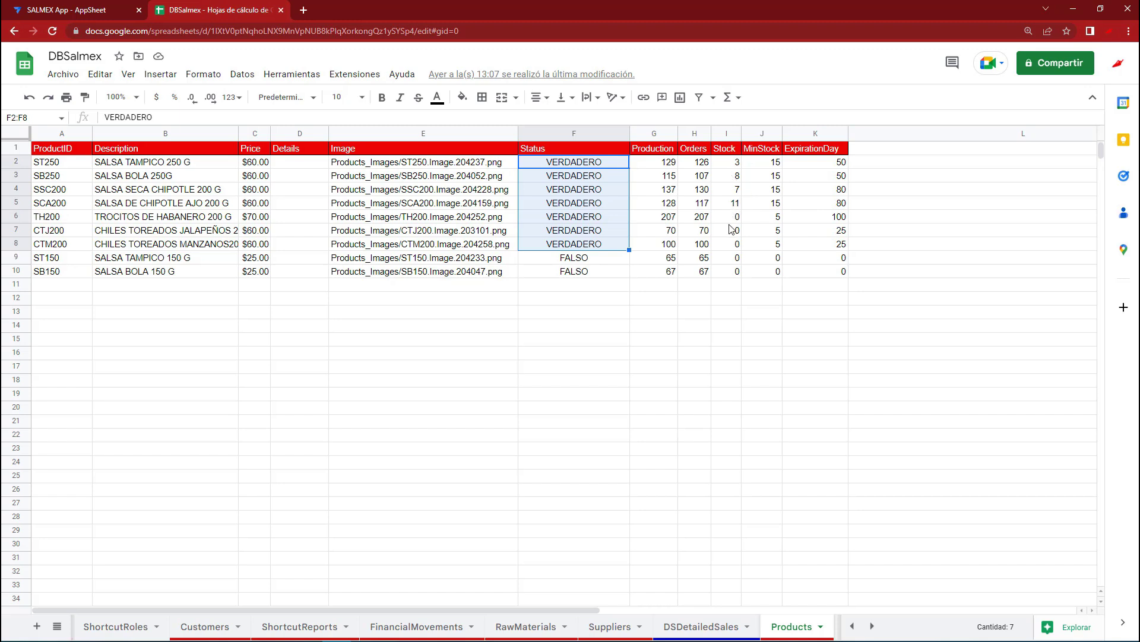
drag(734, 247, 27, 221)
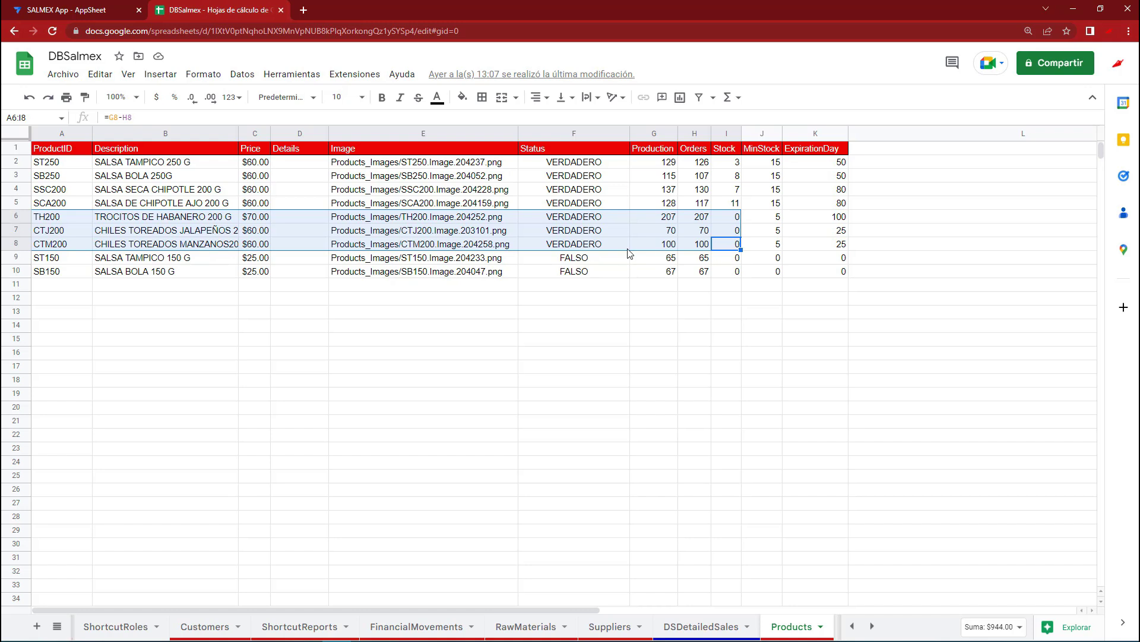
drag(735, 162, 62, 206)
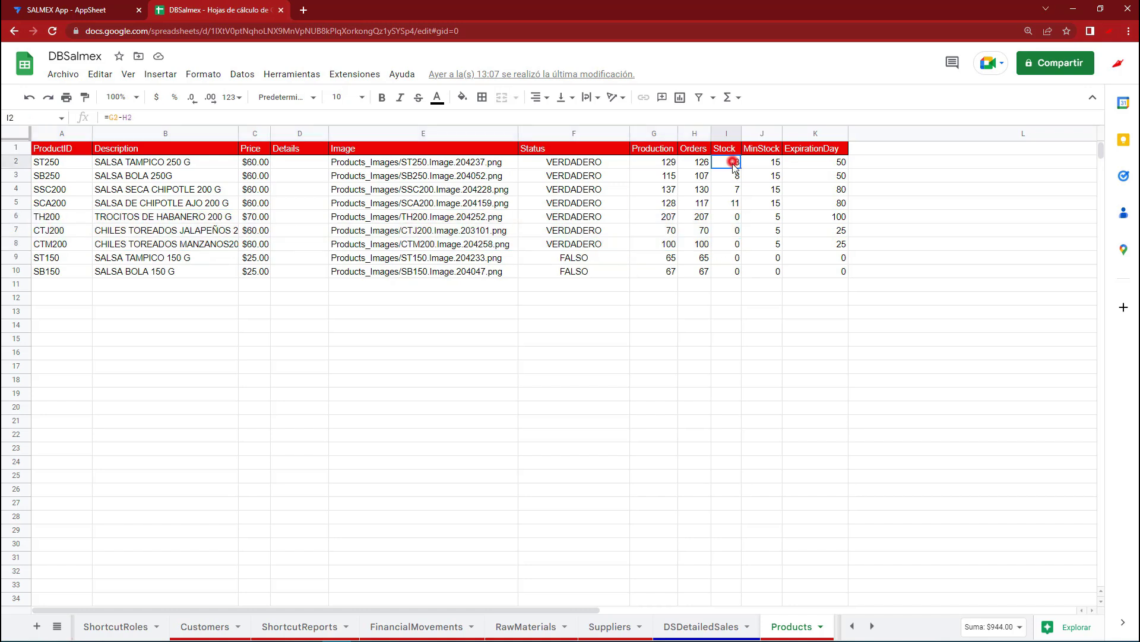
click(71, 10)
click(1102, 488)
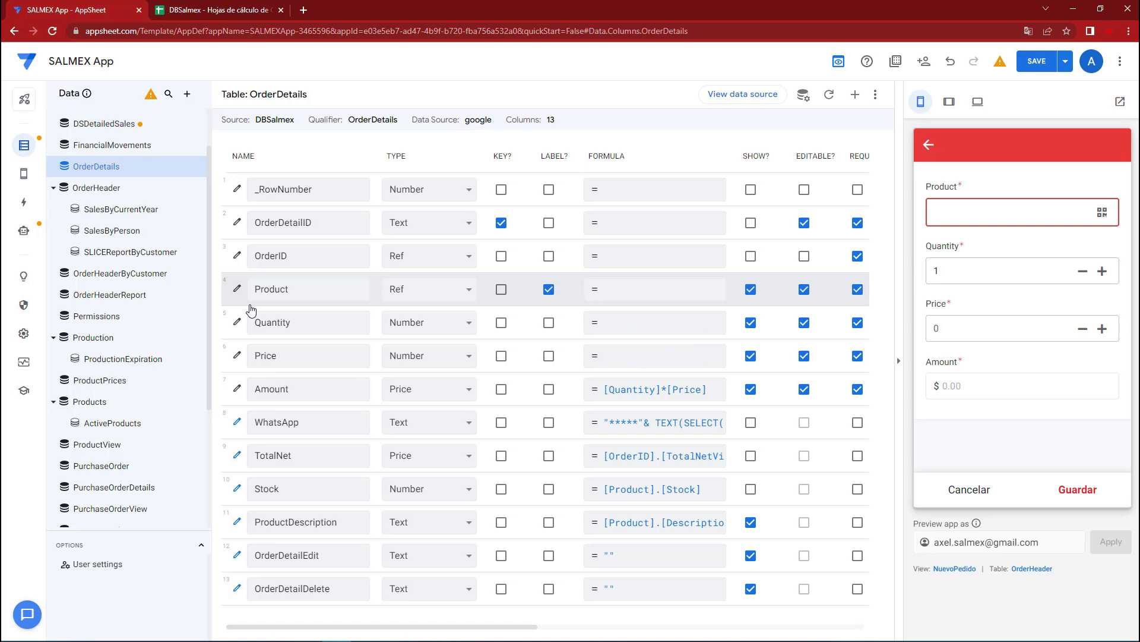
Open the Product column's Valid If formula in the expression editor and enlarge the editing area.
click(236, 289)
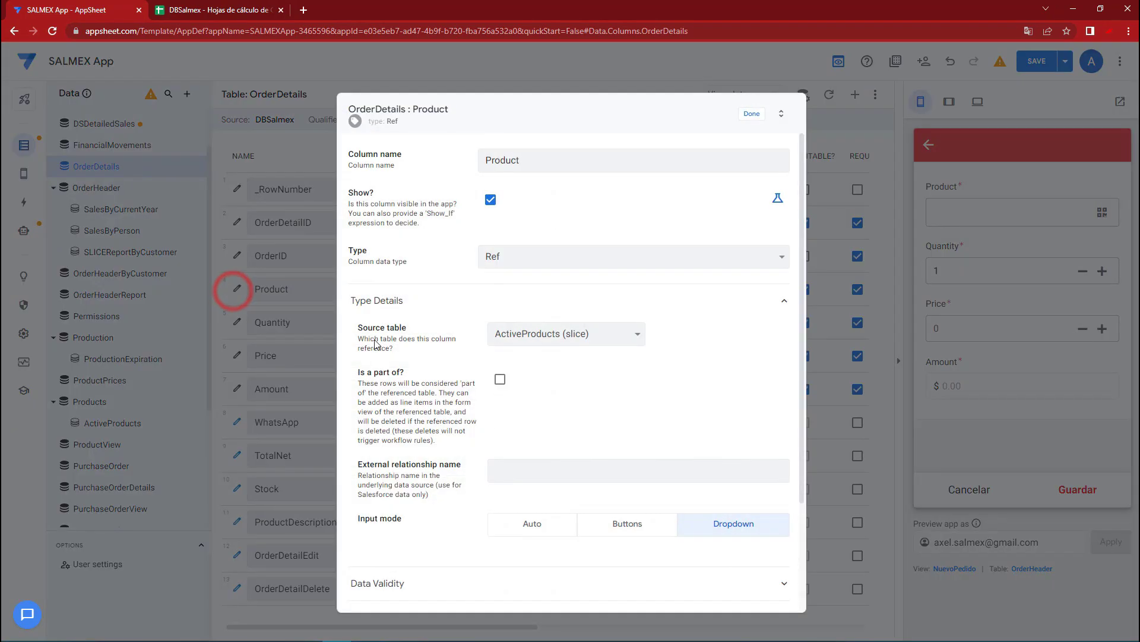
scroll(392, 428, down, 3)
click(397, 444)
click(675, 480)
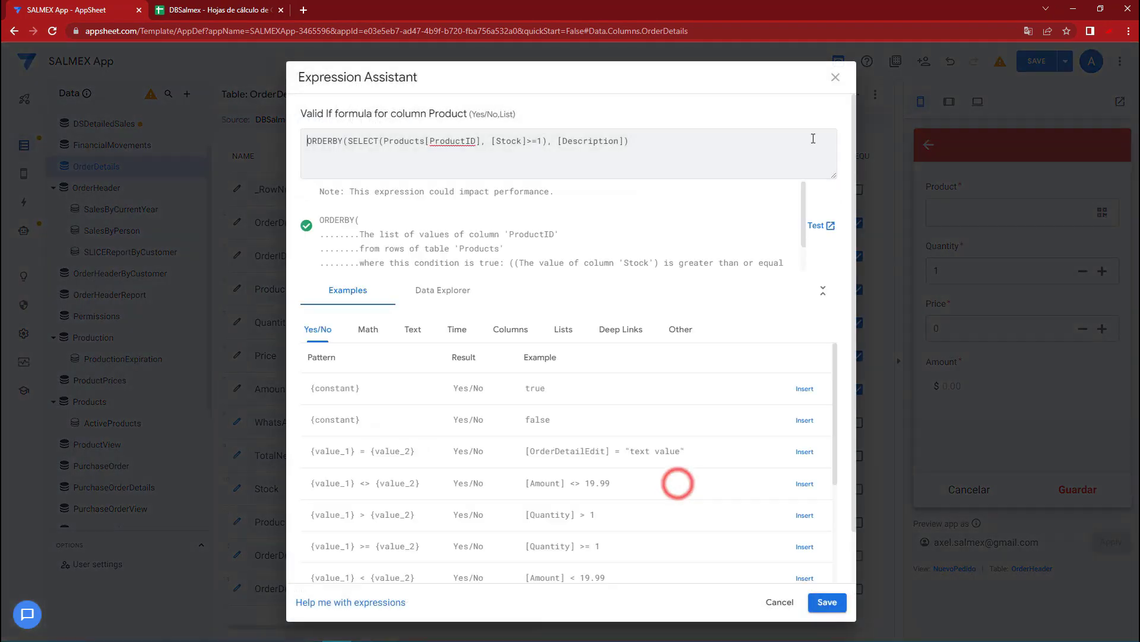
click(833, 178)
drag(835, 178, 834, 282)
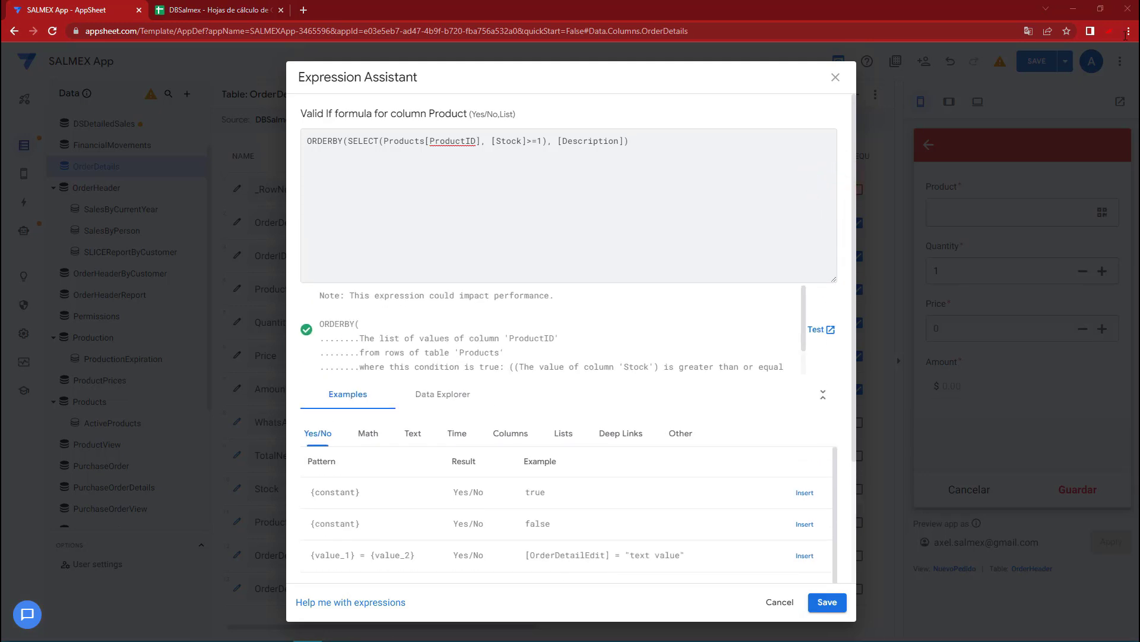
Paste a formula excluding already-ordered products, then undo back to the original one-line formula.
drag(654, 141, 258, 140)
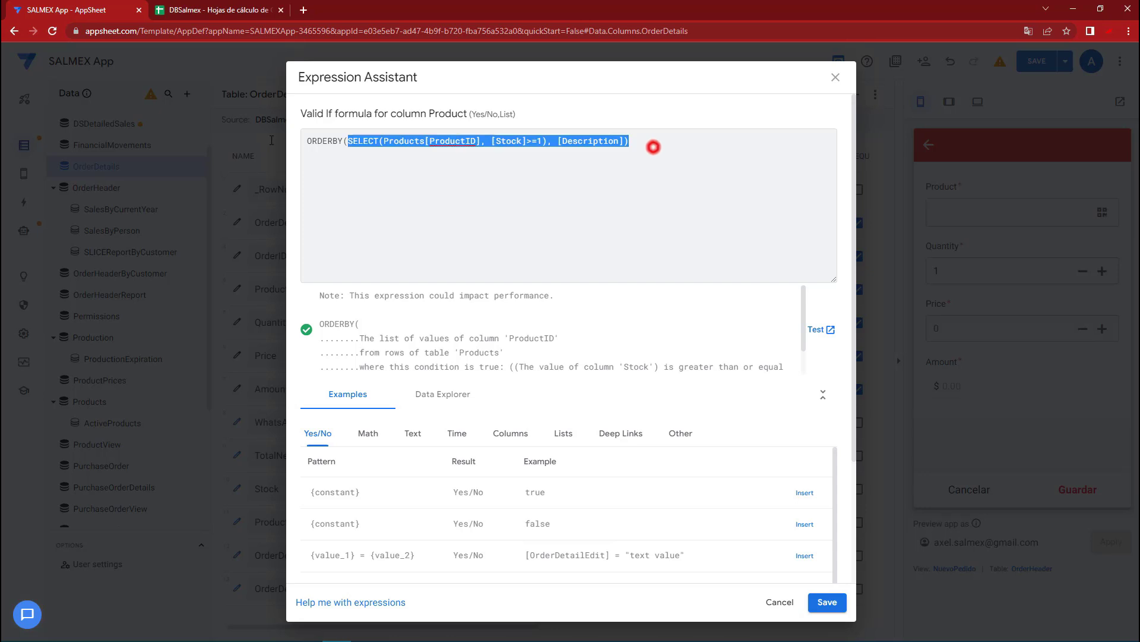
key(ctrl+v)
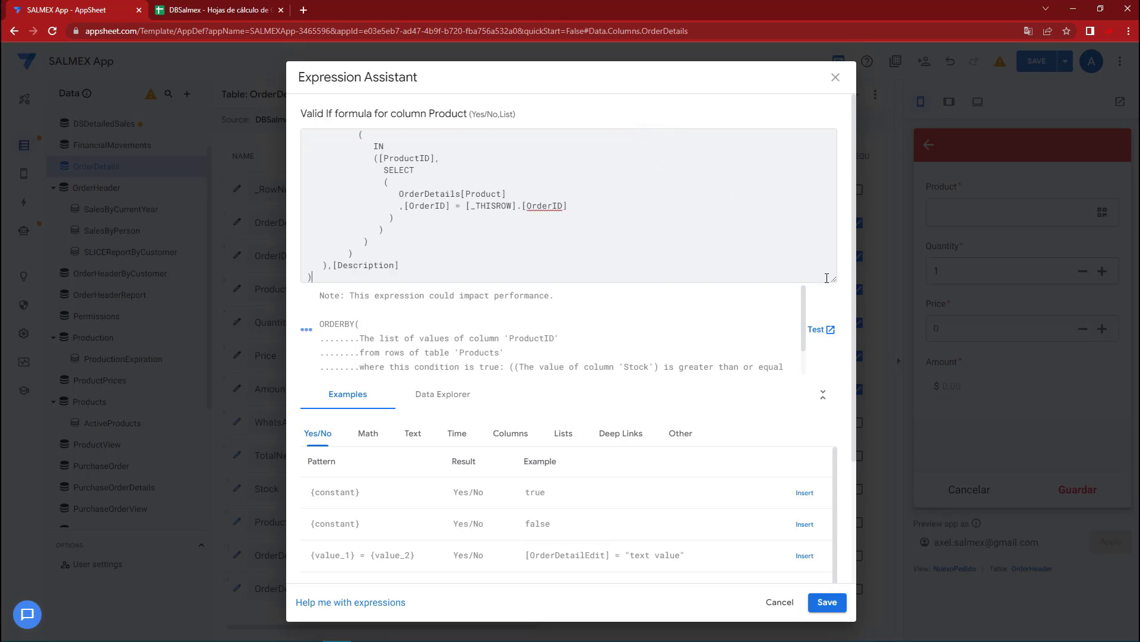
click(833, 279)
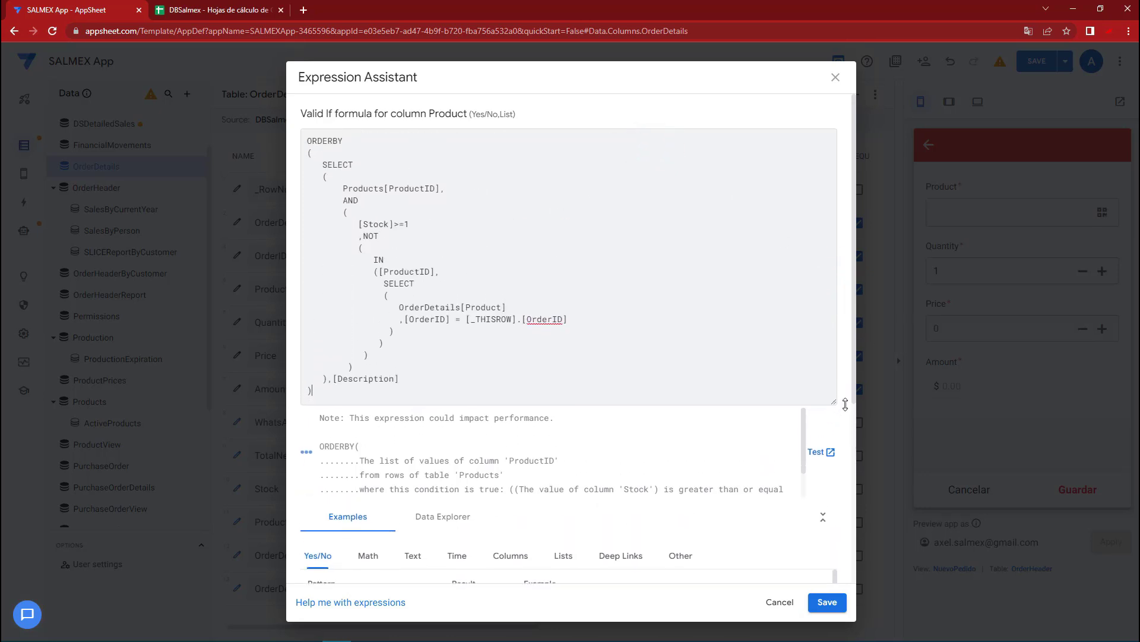
drag(420, 222, 300, 133)
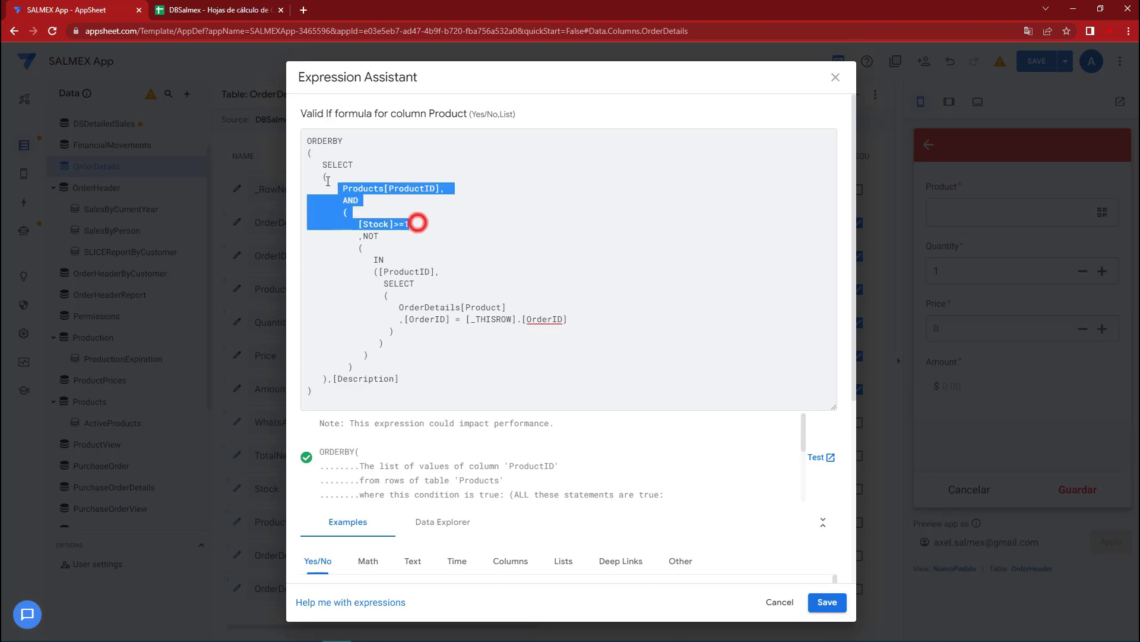
click(455, 195)
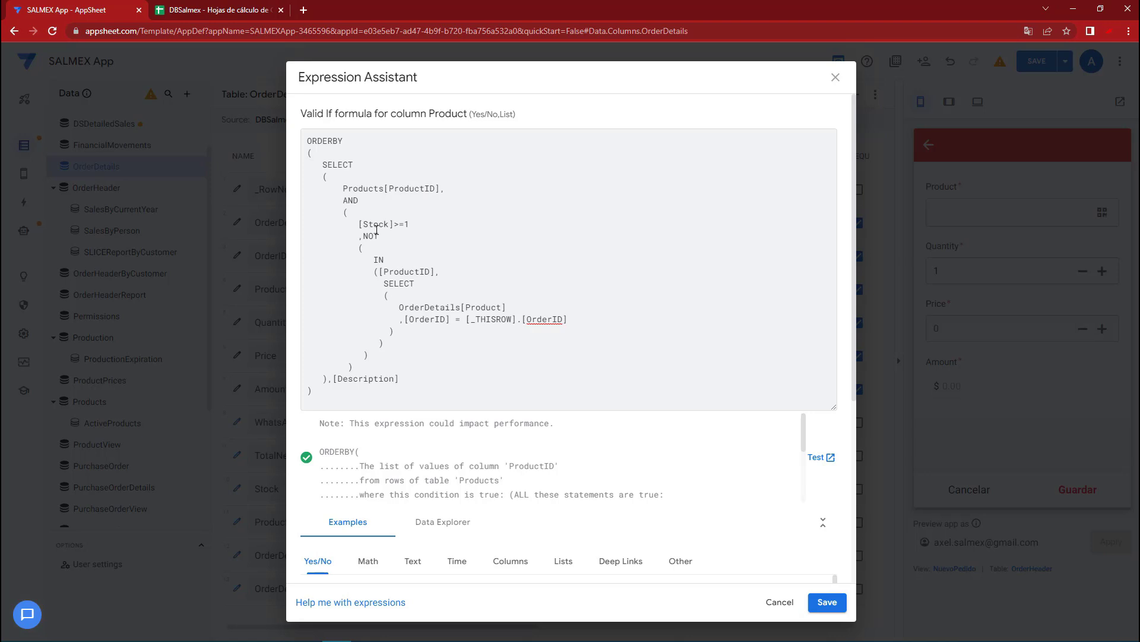
key(ctrl+z)
Place the caret just before [Stock]>=1 in the one-line formula, ready to wrap it.
click(478, 180)
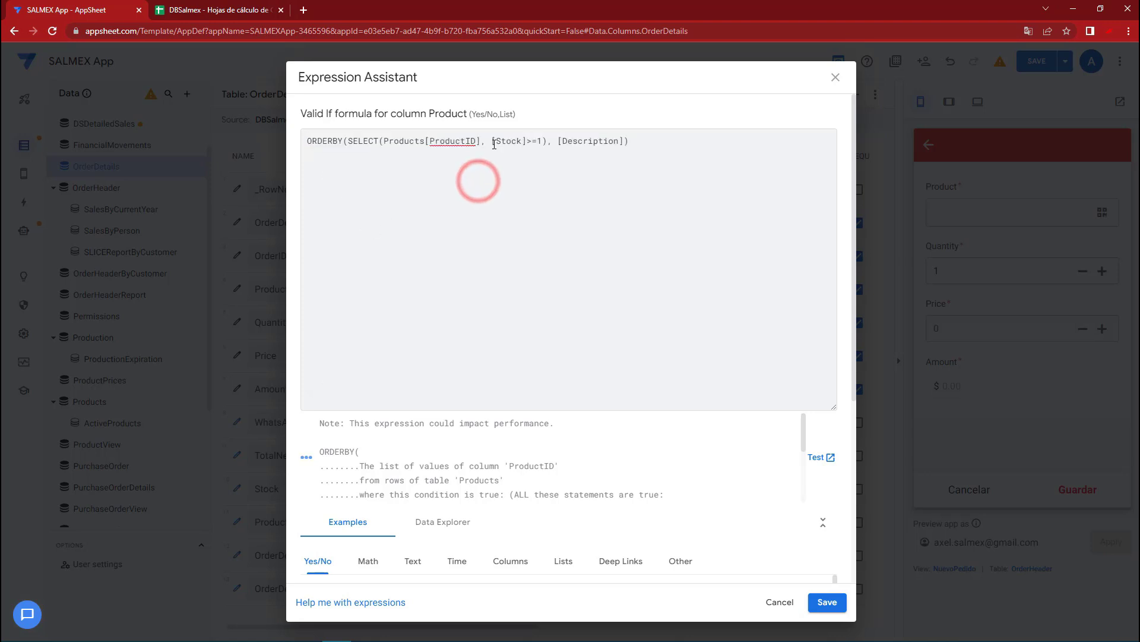
triple_click(655, 140)
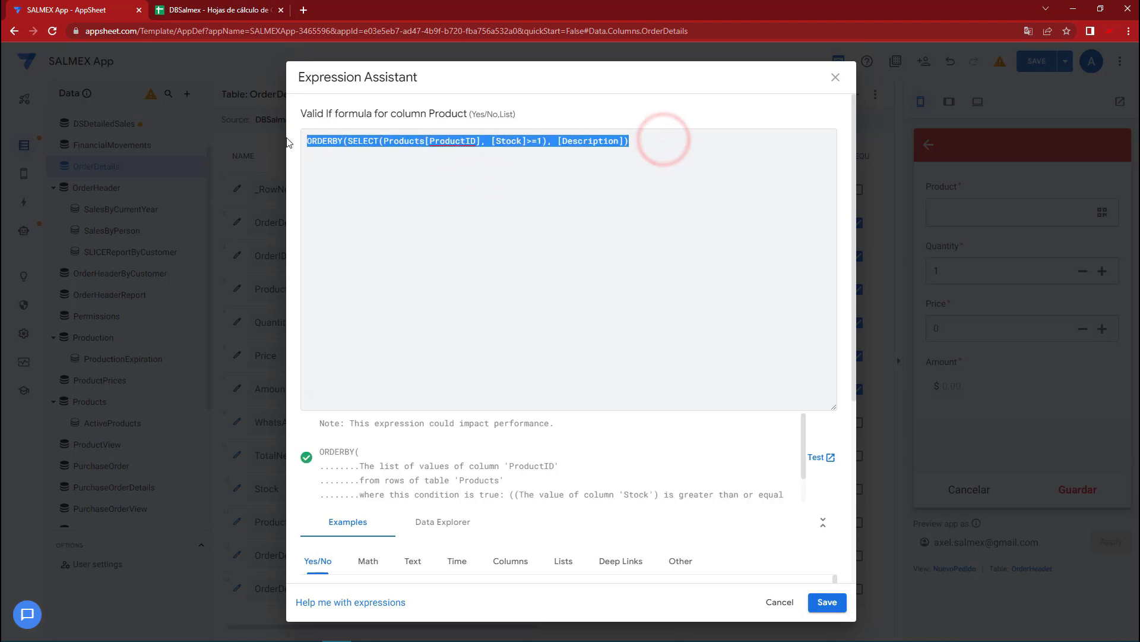
click(448, 148)
drag(542, 141, 376, 142)
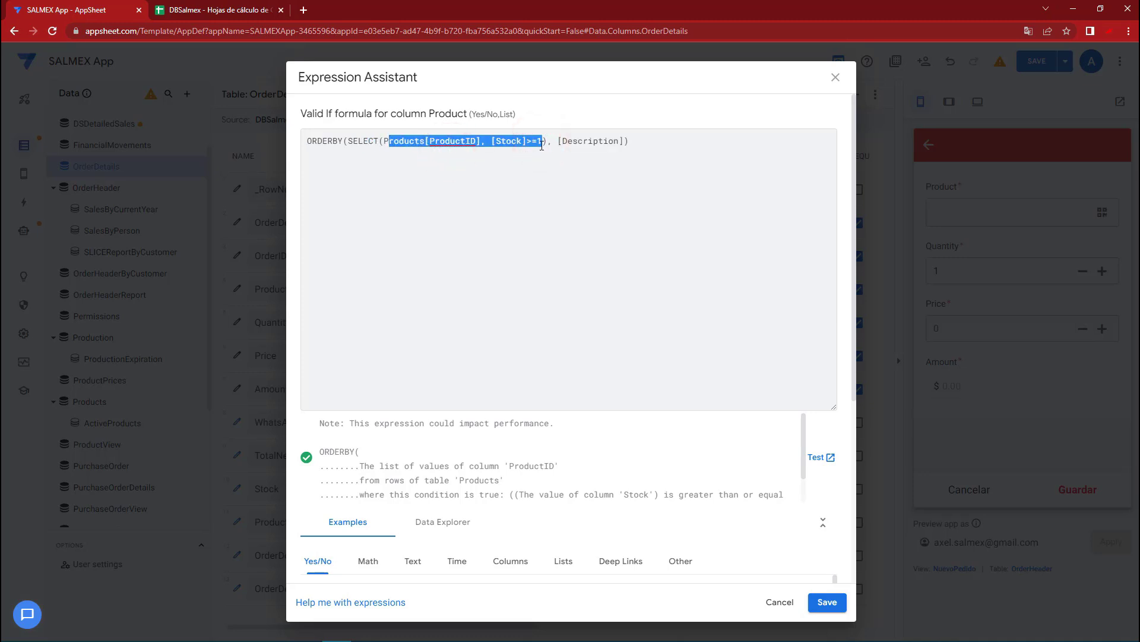
click(542, 144)
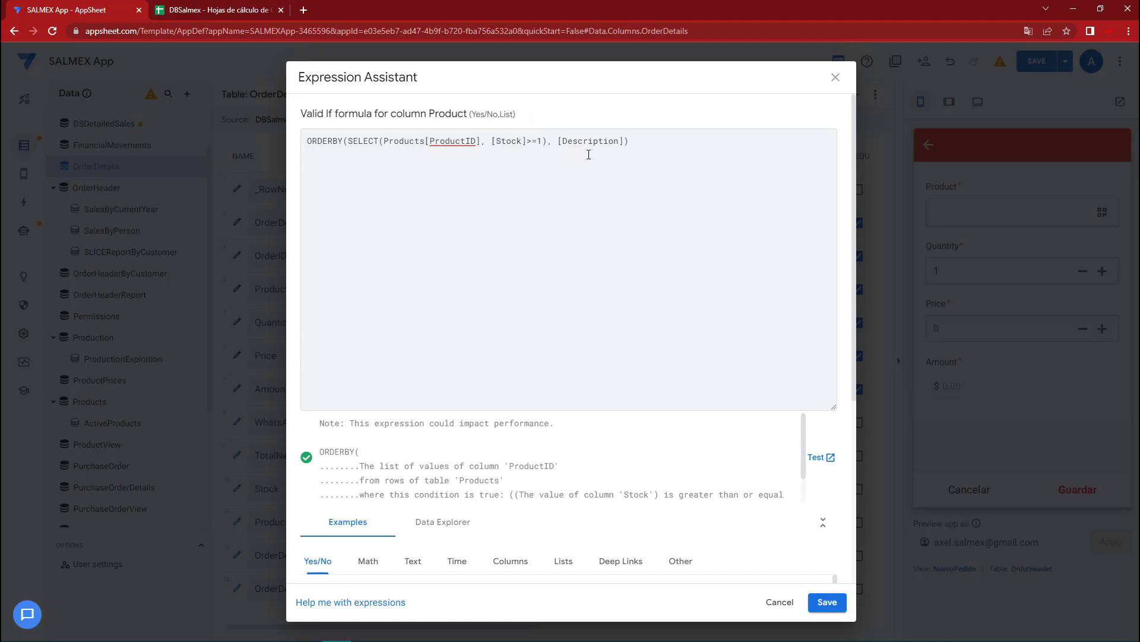
click(495, 142)
Wrap the stock condition as AND([Stock]>=1, TRUE) inside the SELECT.
text(AND()
click(563, 141)
text(, TRUE)
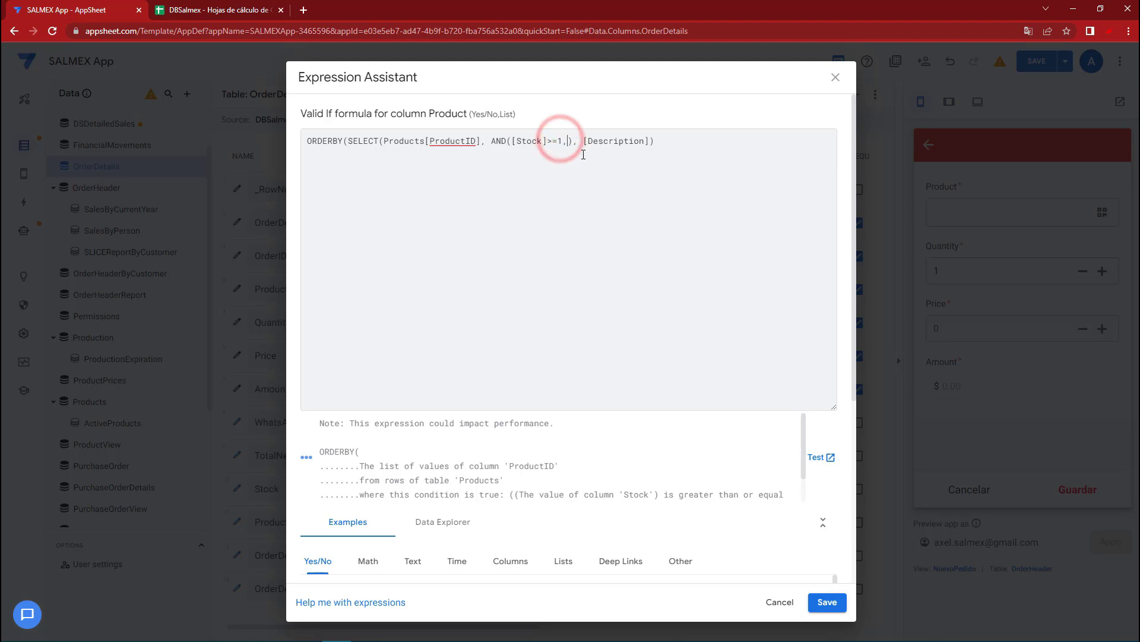
text())
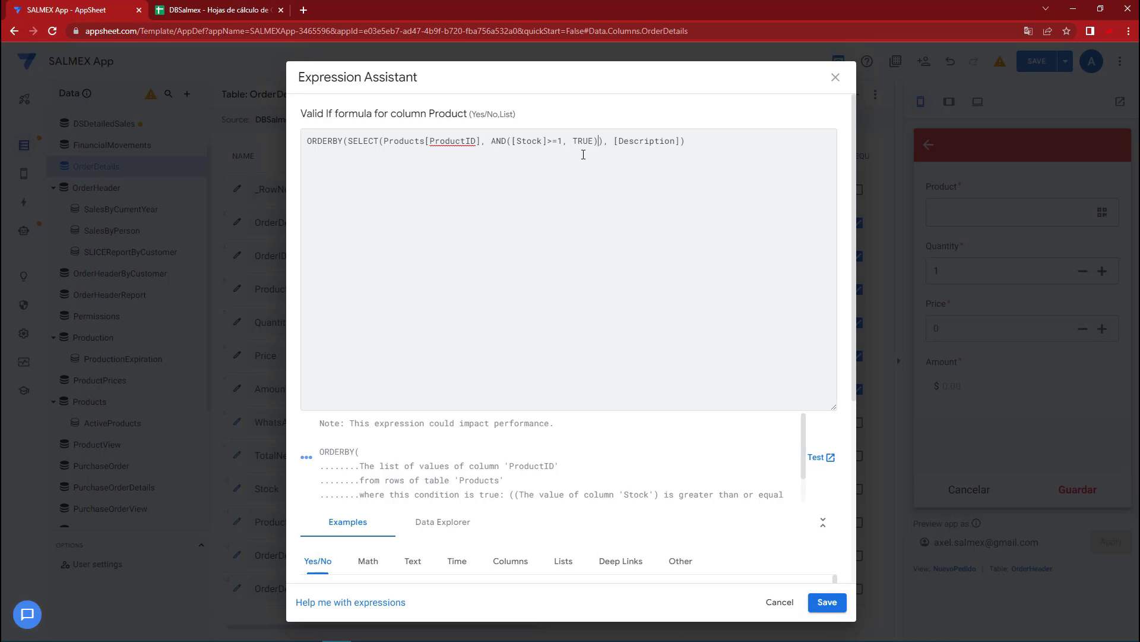
double_click(577, 141)
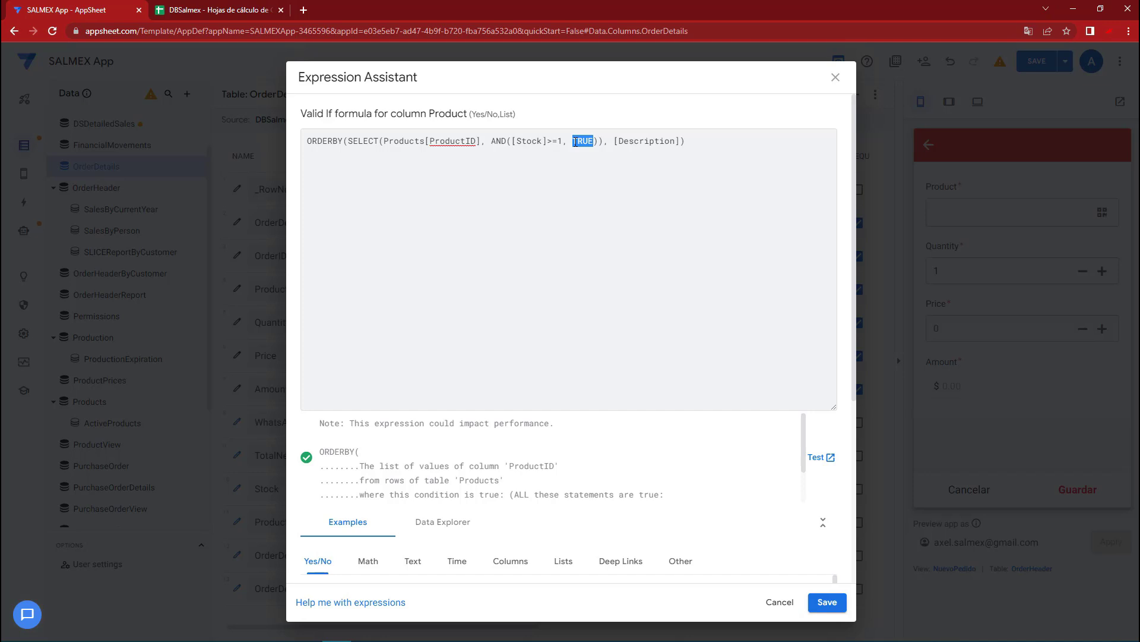
click(577, 142)
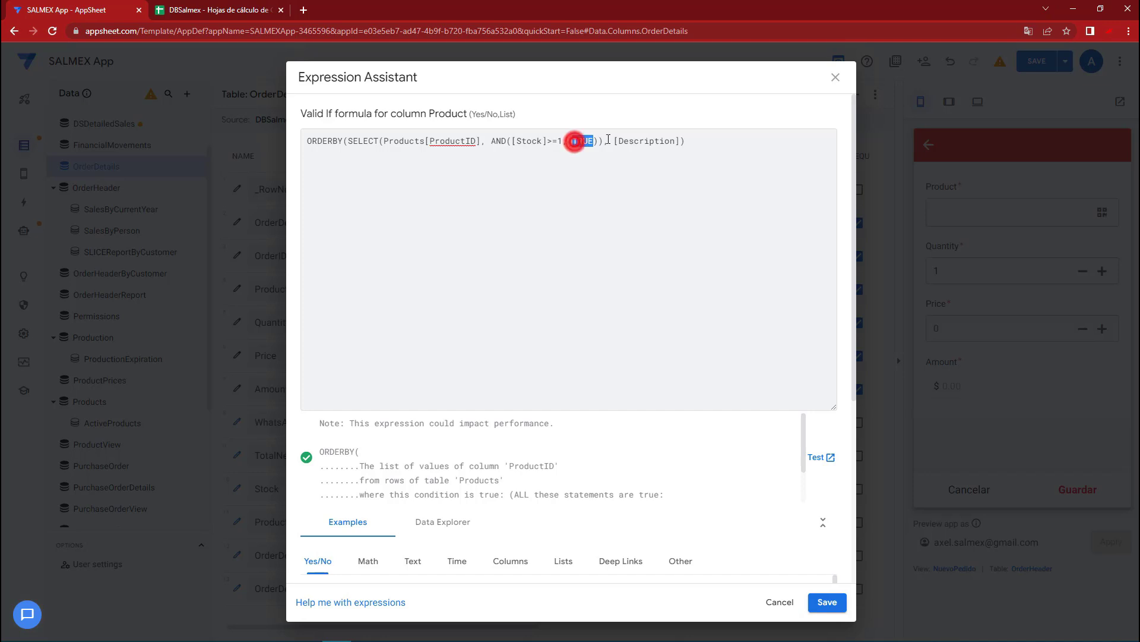
Replace the formula with the multi-line version adding NOT(IN([ProductID], ...)), then walk through its ORDERBY and SELECT parts.
triple_click(746, 141)
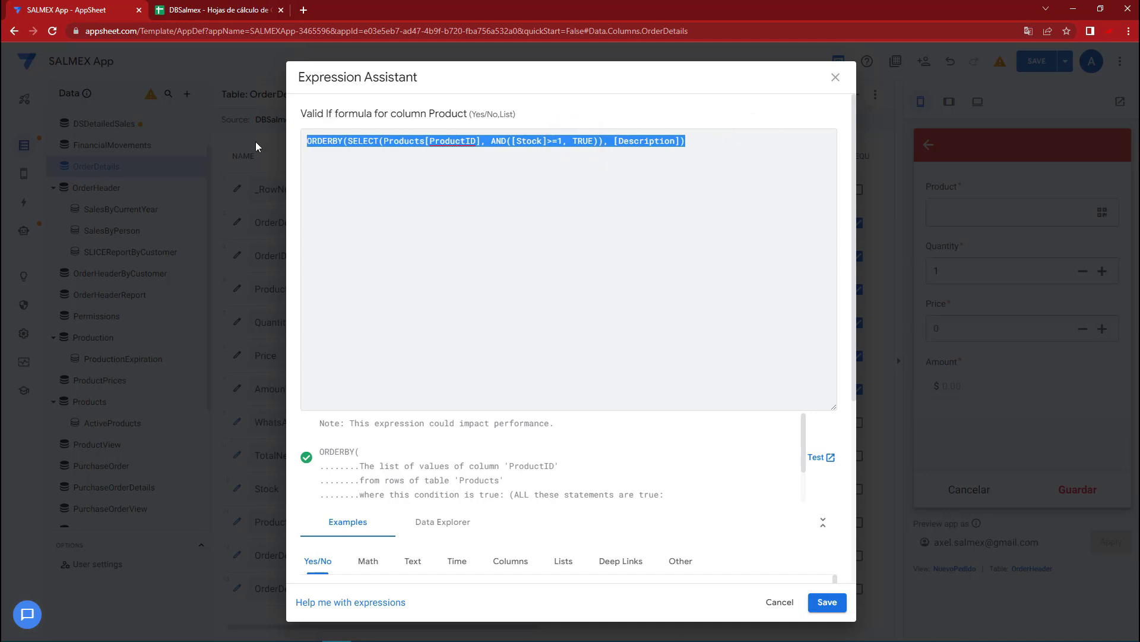
key(ctrl+v)
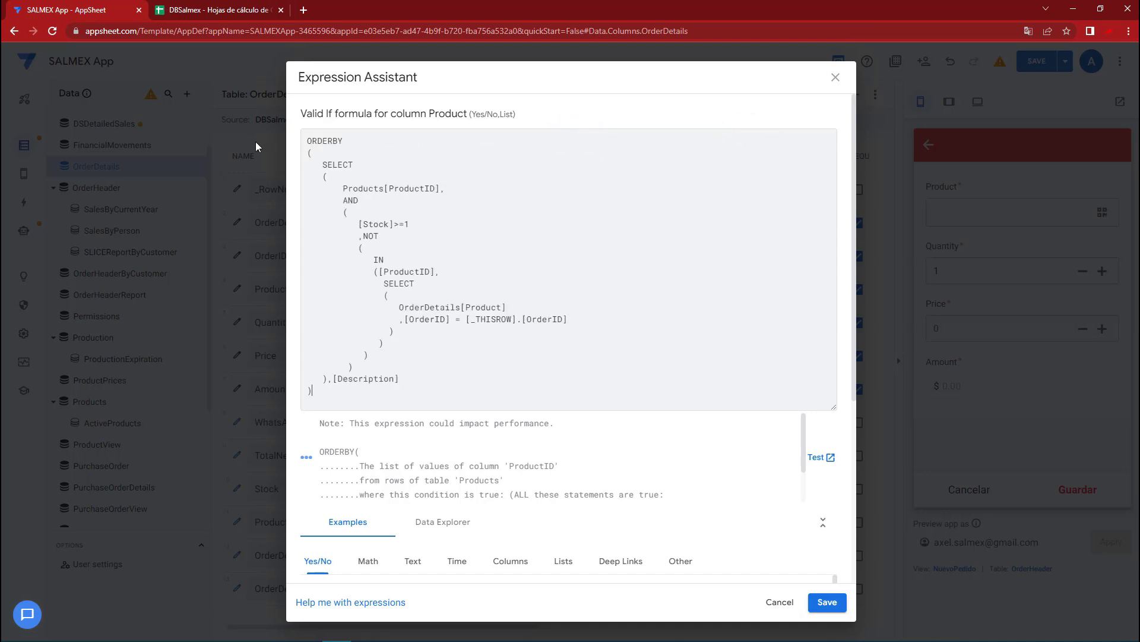
double_click(353, 143)
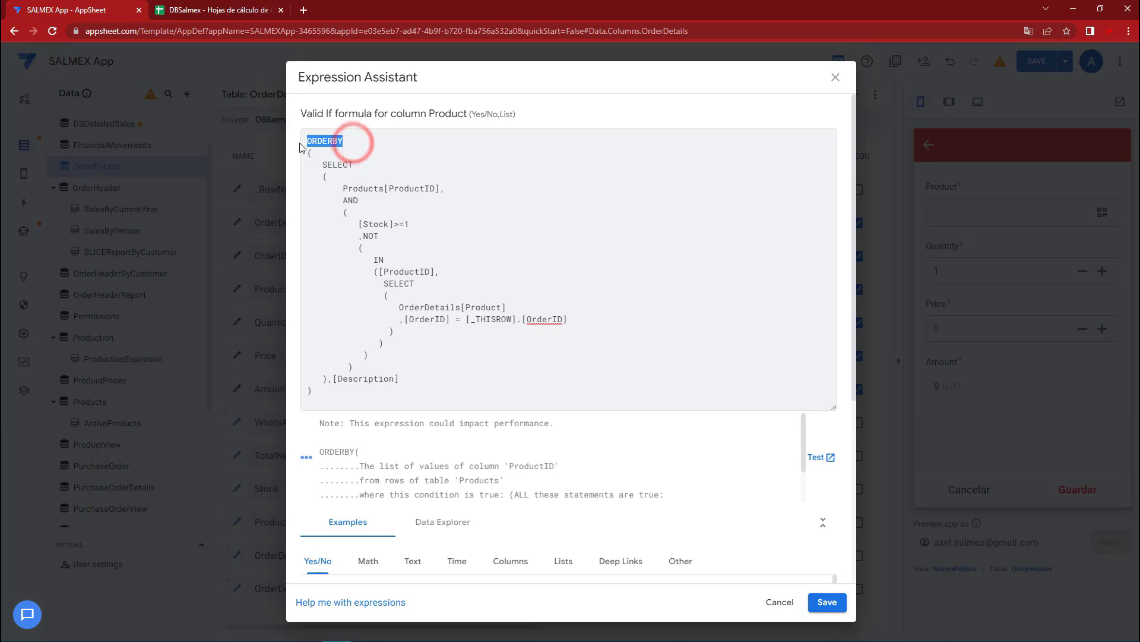
click(311, 153)
click(310, 389)
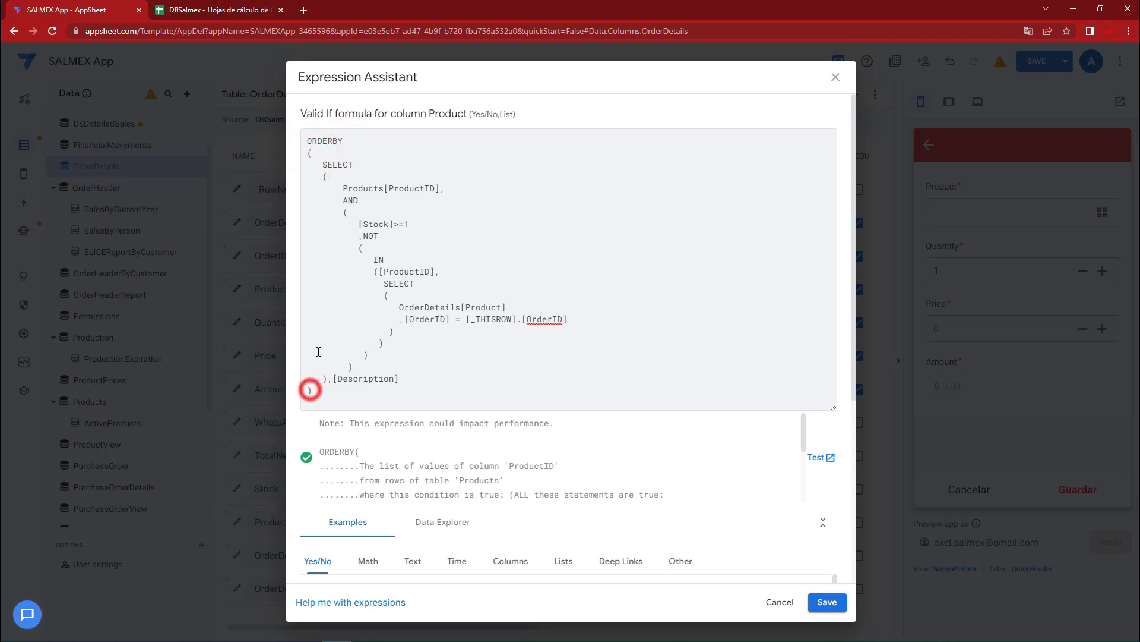
click(325, 164)
double_click(325, 164)
click(326, 174)
drag(343, 188, 384, 188)
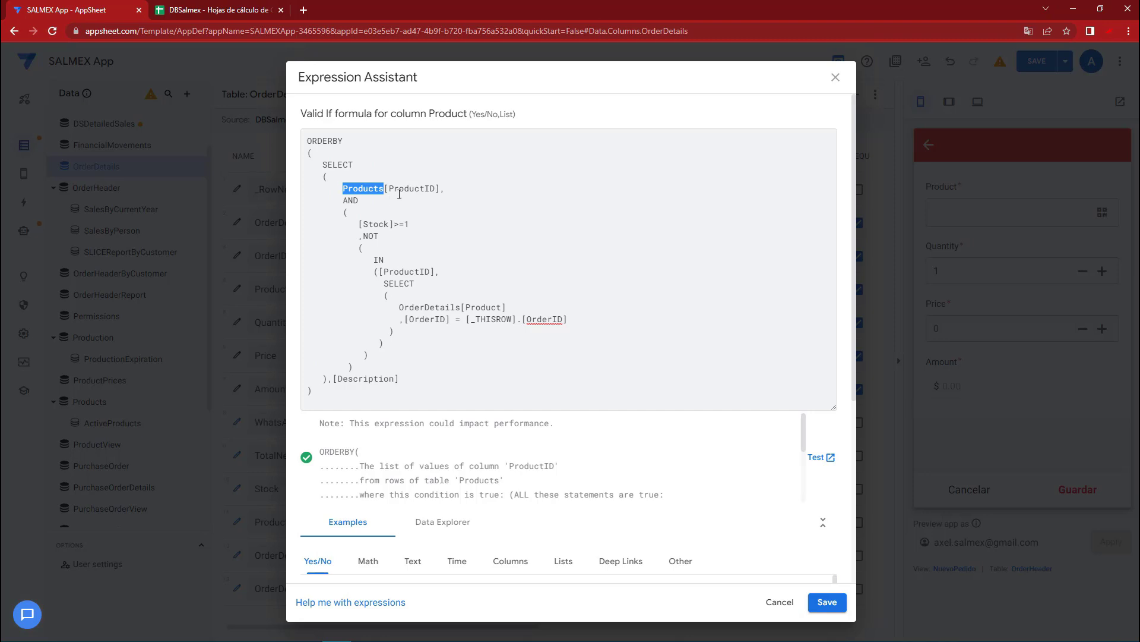
double_click(392, 189)
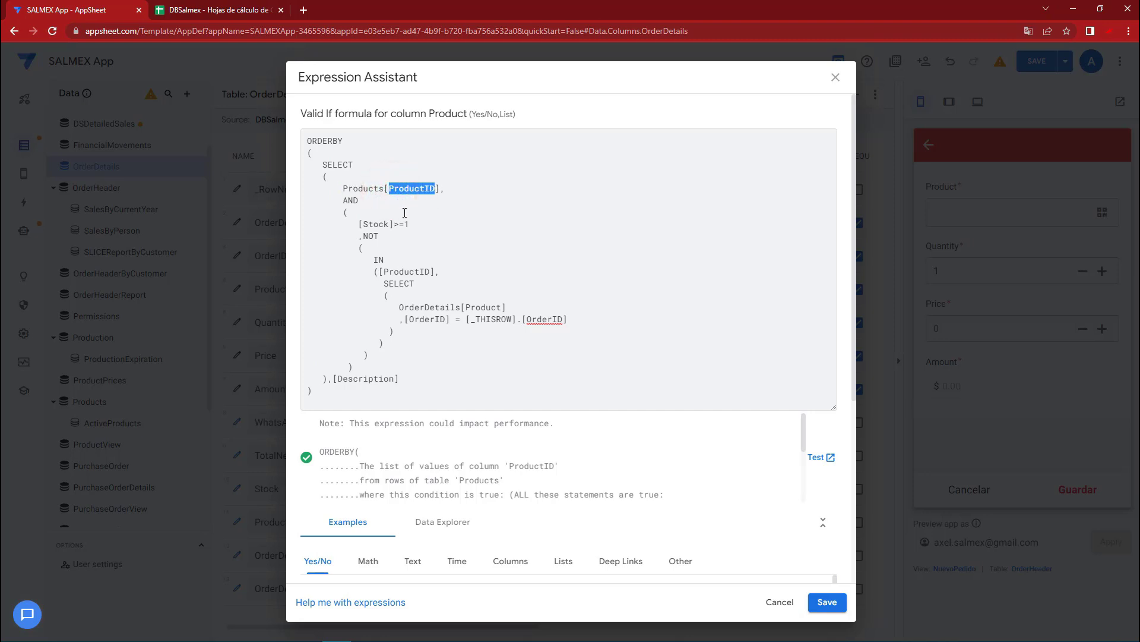
double_click(345, 200)
click(347, 213)
click(351, 365)
click(348, 212)
click(352, 212)
click(353, 368)
drag(361, 224, 425, 225)
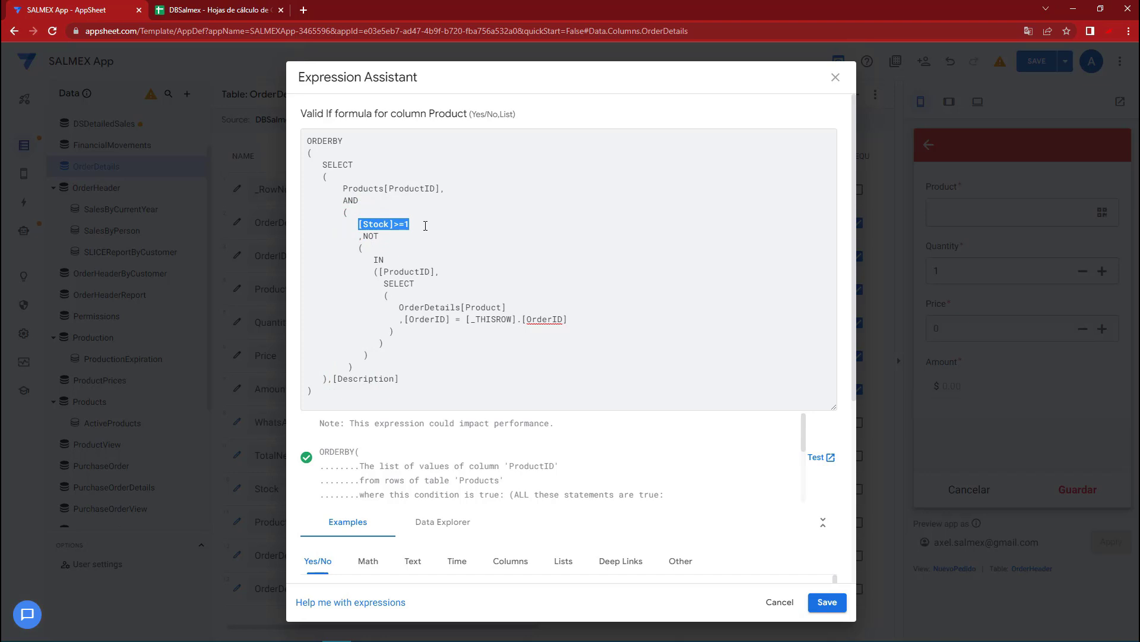
drag(357, 222, 330, 184)
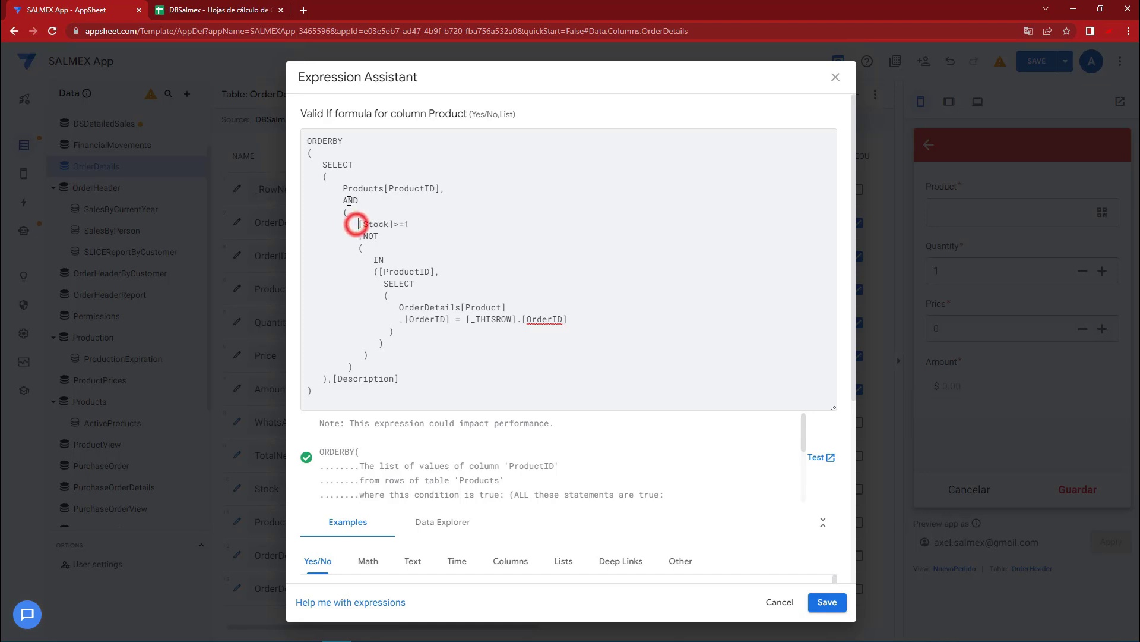
click(435, 232)
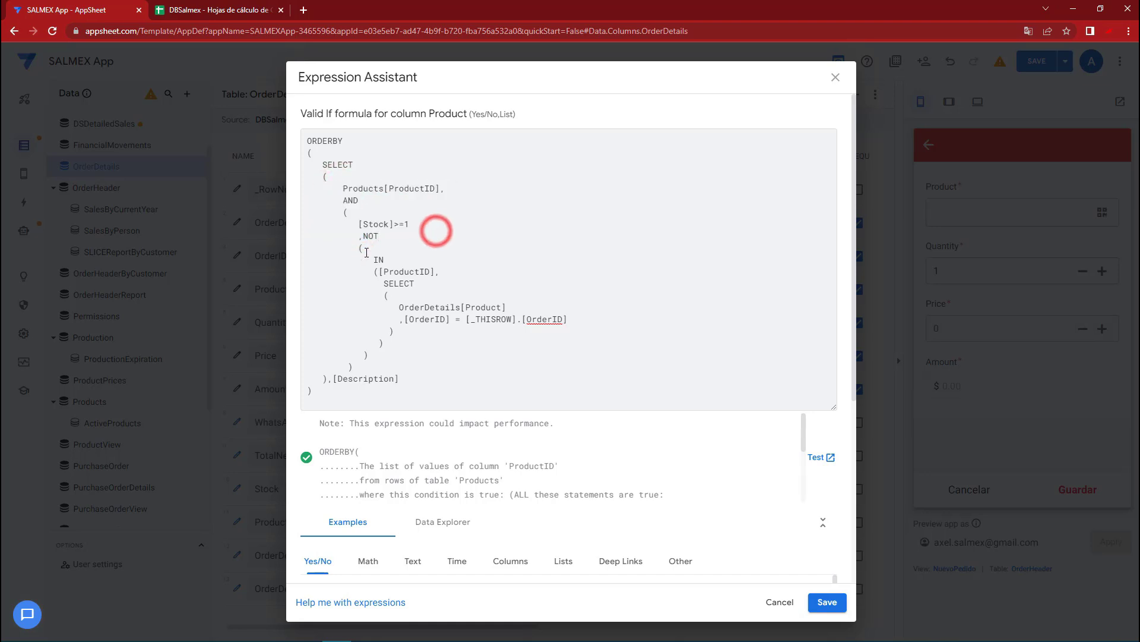
mouse_move(364, 236)
mouse_down()
mouse_move(379, 240)
mouse_move(330, 245)
mouse_up()
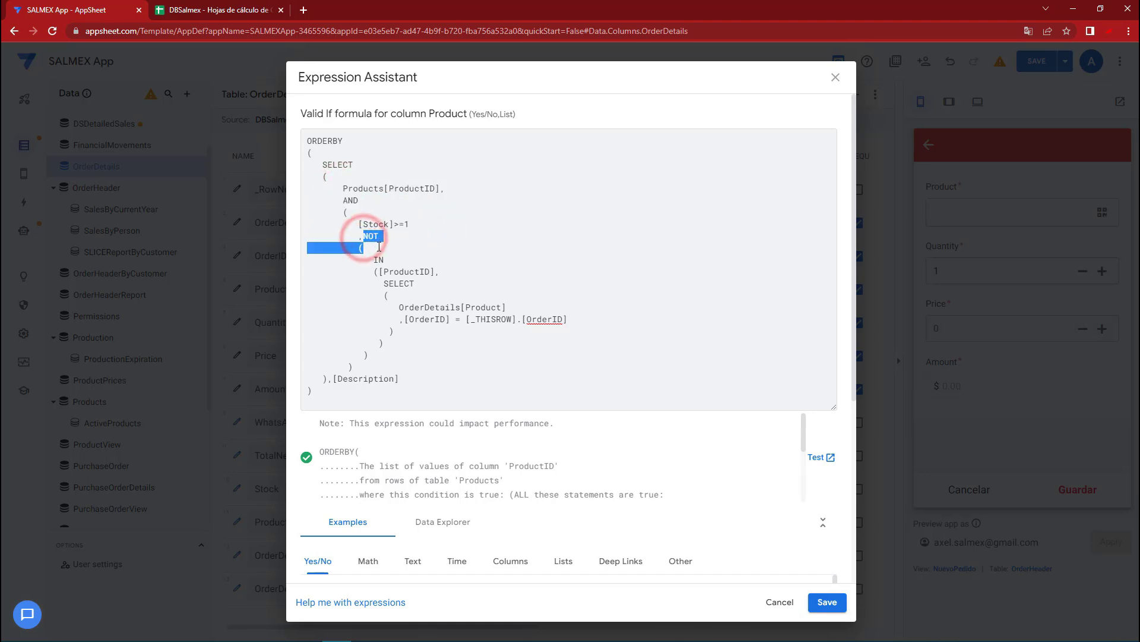
drag(363, 355, 368, 356)
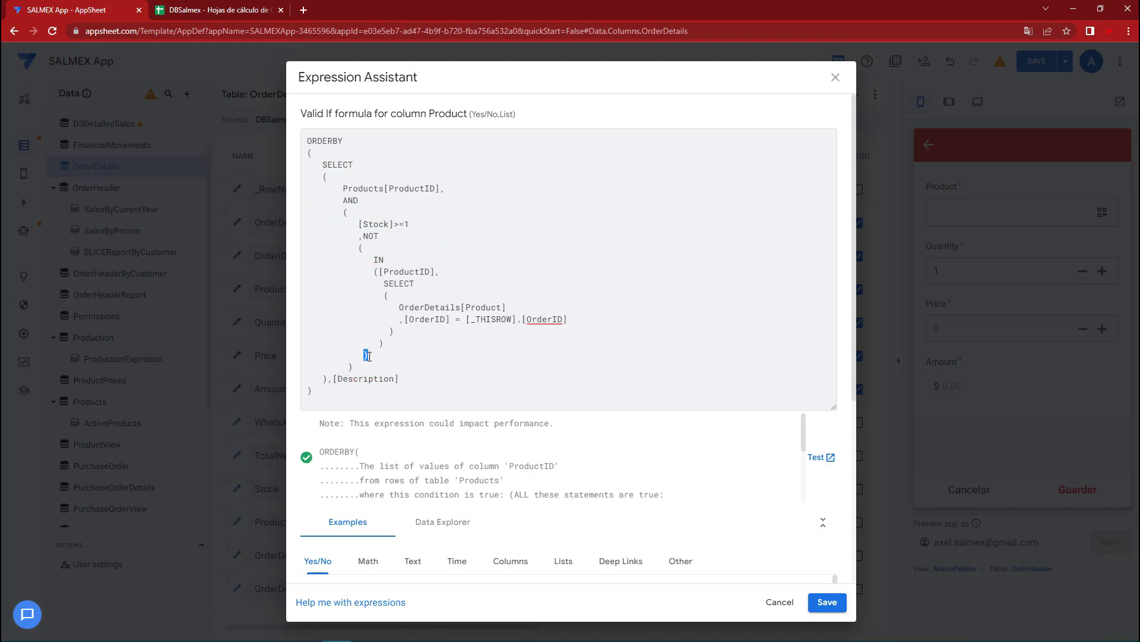
drag(357, 224, 410, 225)
drag(359, 236, 364, 249)
click(364, 355)
mouse_move(380, 271)
mouse_down()
mouse_move(435, 272)
mouse_move(374, 272)
mouse_up()
click(426, 277)
drag(399, 309, 511, 309)
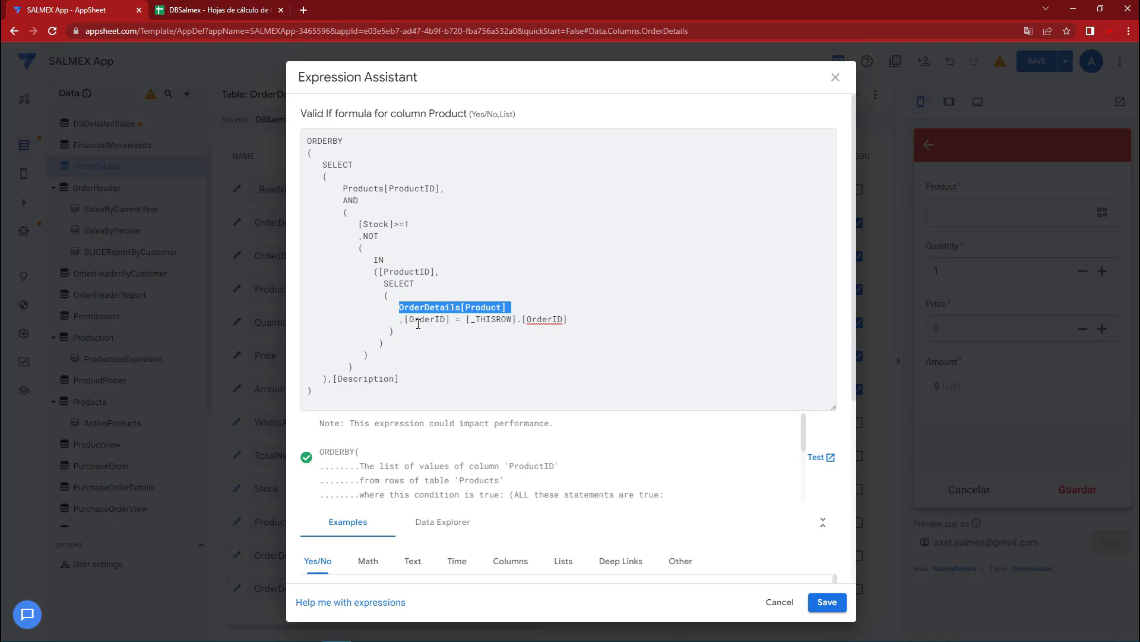
drag(407, 320, 567, 320)
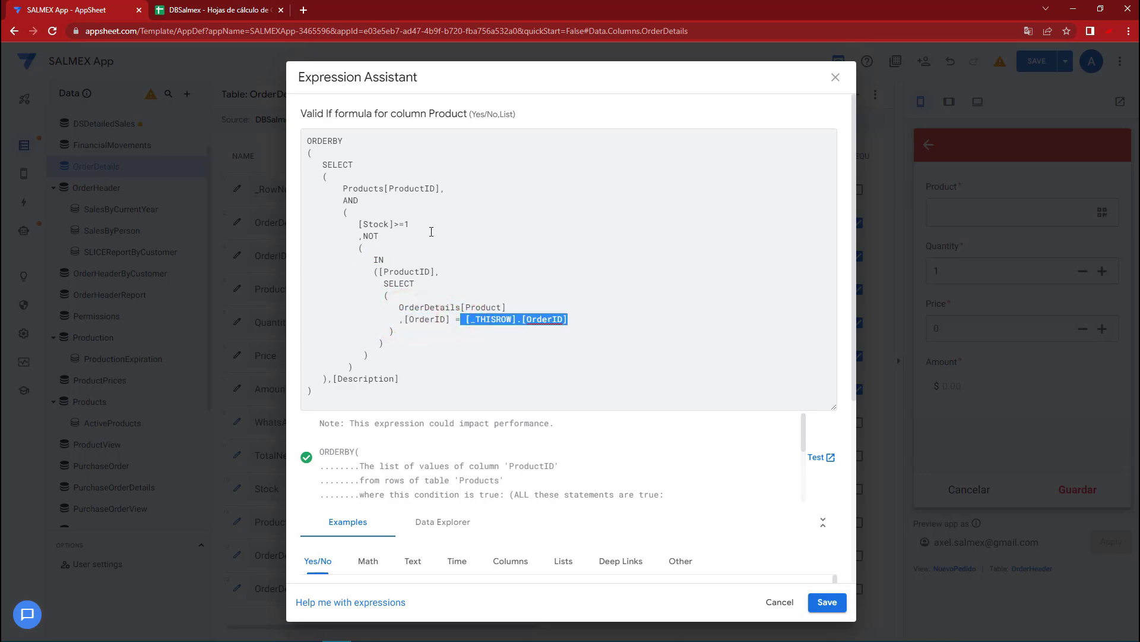
click(453, 289)
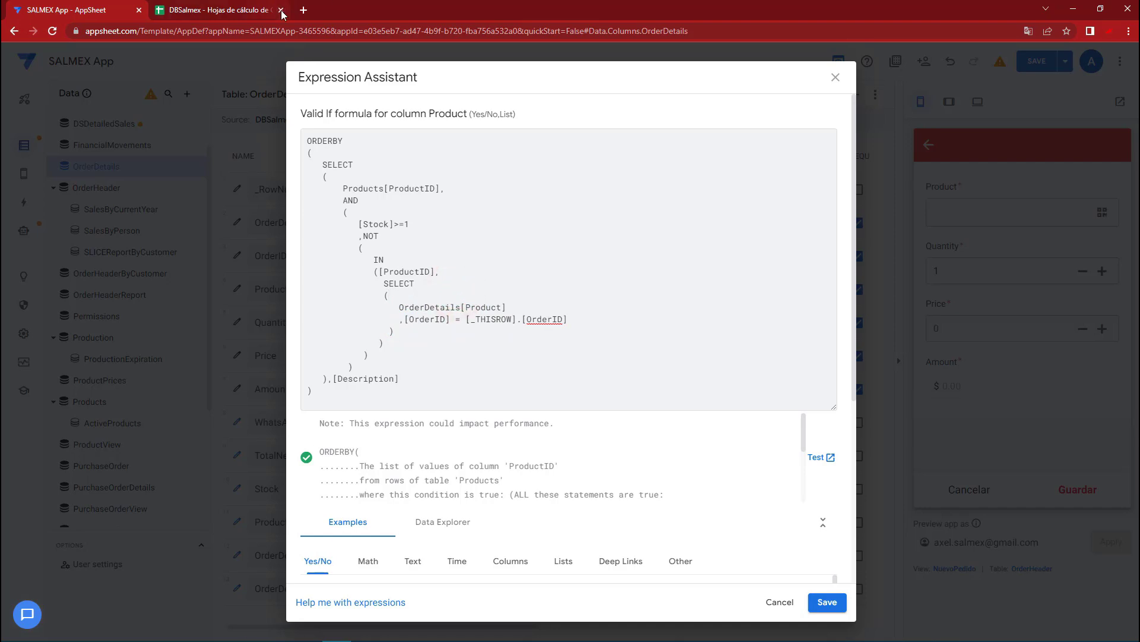
click(261, 10)
Add a new sheet, Hoja 74, move it to the first position, and select C7.
click(37, 625)
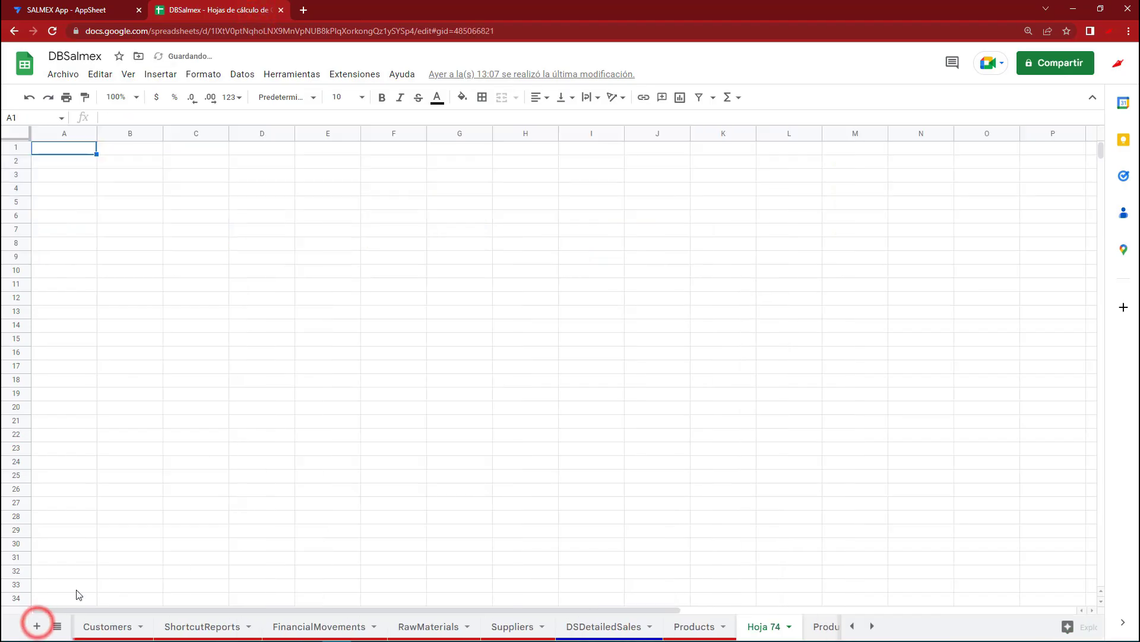
drag(766, 626, 99, 626)
click(197, 404)
click(221, 260)
click(213, 227)
Enter header PEDIDO in C7 and PED001 in C8.
text(OR)
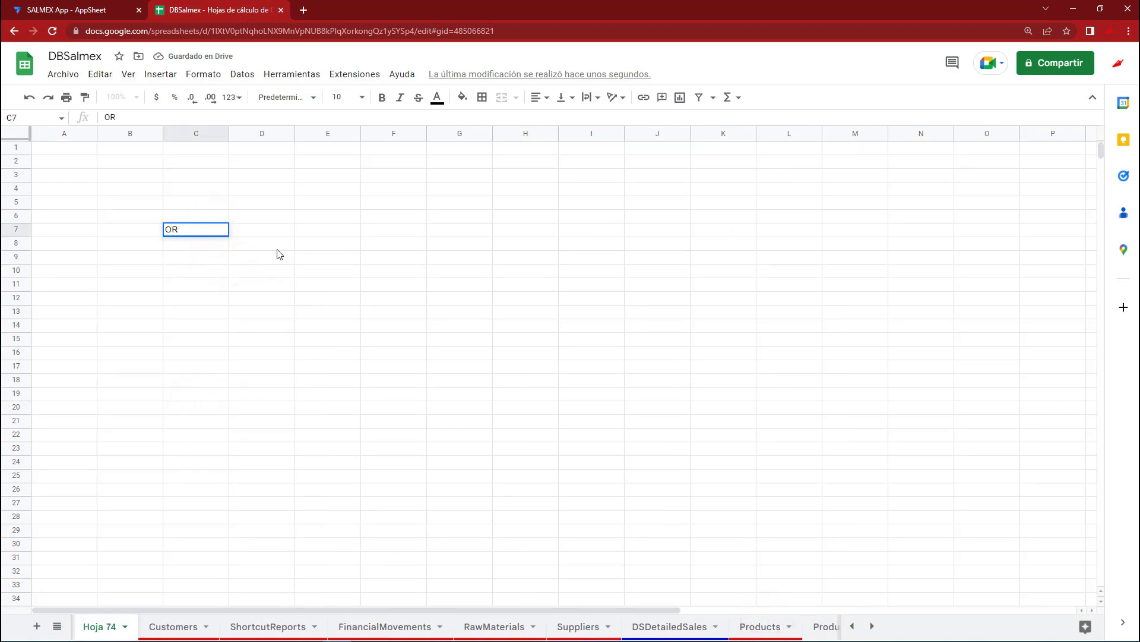
text(EDID)
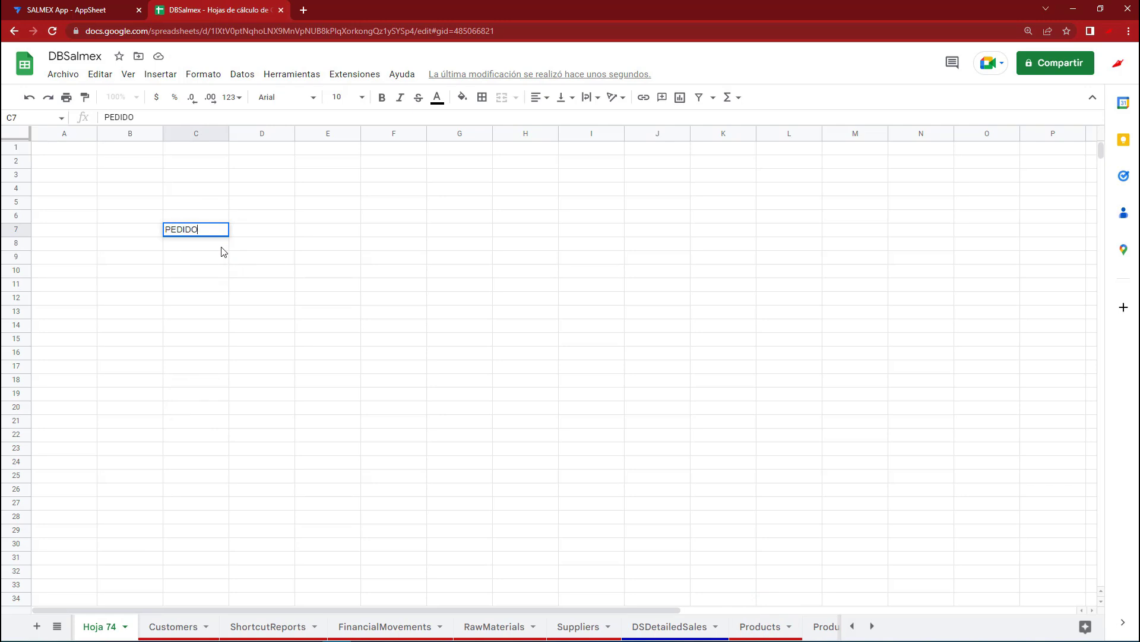
click(221, 247)
text(PED001)
key(Return)
Enter header CLIENTE in D7 and CLI0010 in D8.
click(324, 232)
click(254, 240)
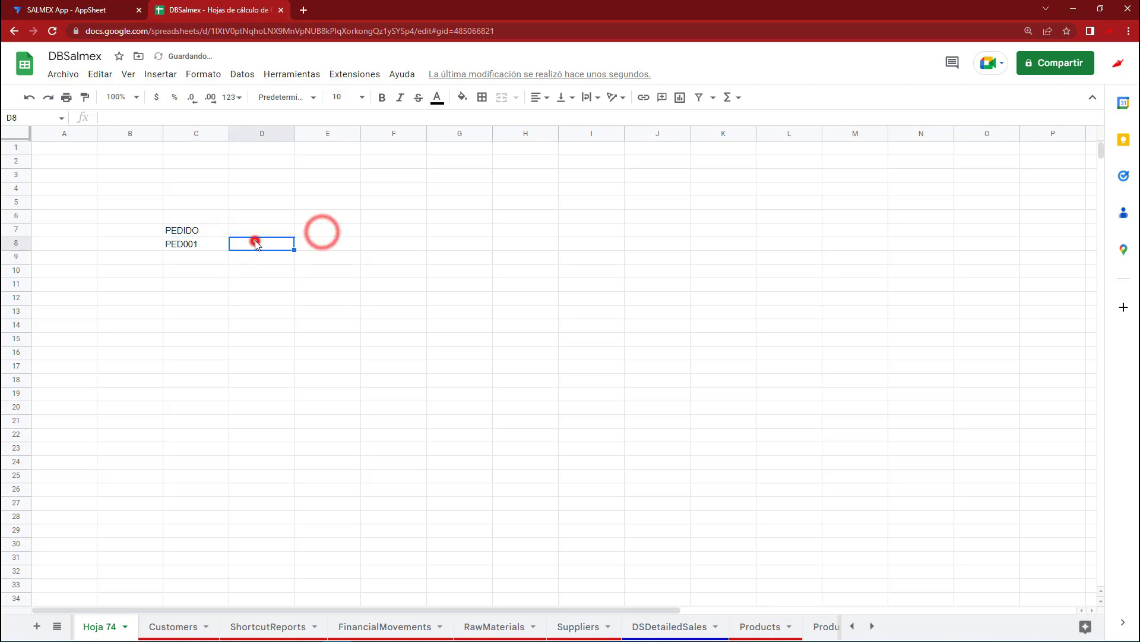
click(255, 230)
text(CLIEN)
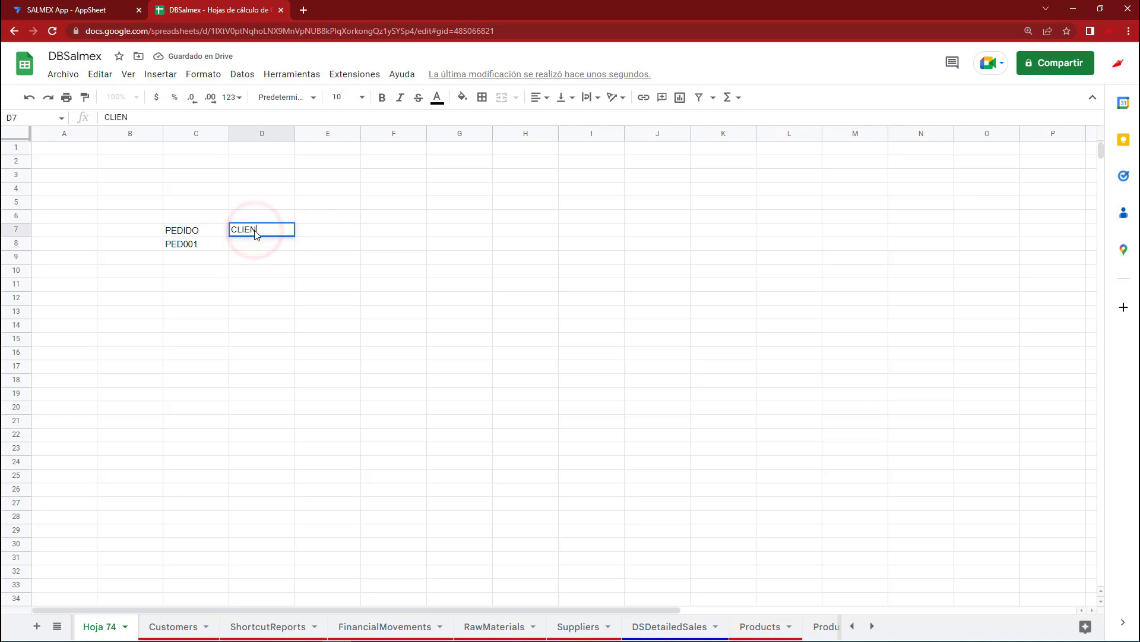
text(TE)
key(Return)
text(CLI0010)
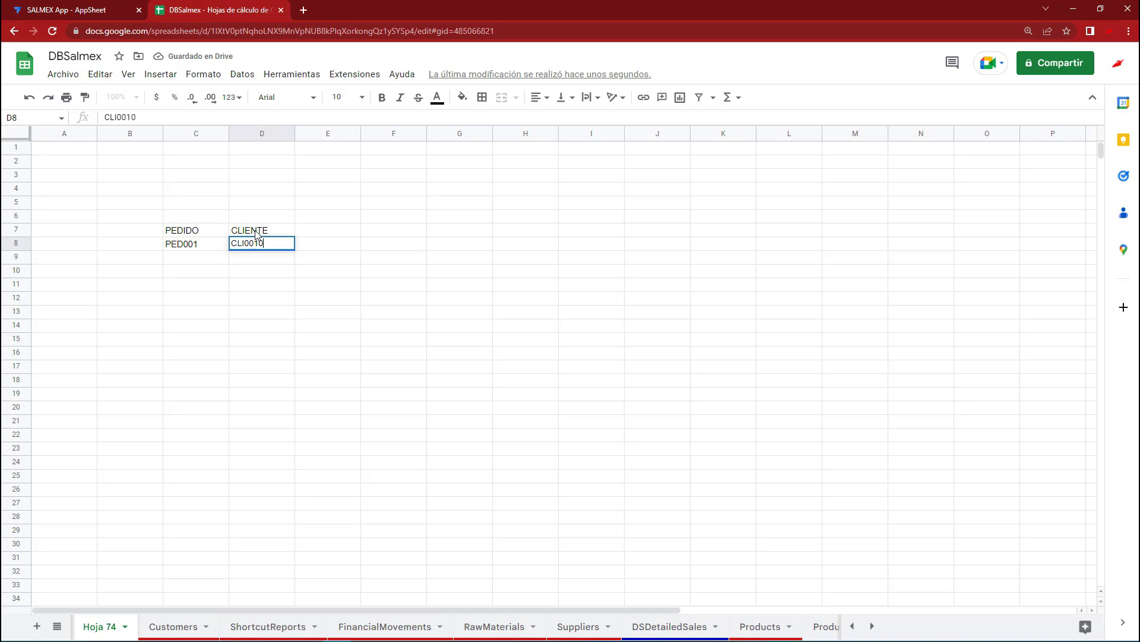
click(328, 241)
Enter header FECHA in E7 and date 01/01/2023 in E8, then select the sample row C8:E8.
click(327, 232)
text(FECHA)
key(Return)
text(02)
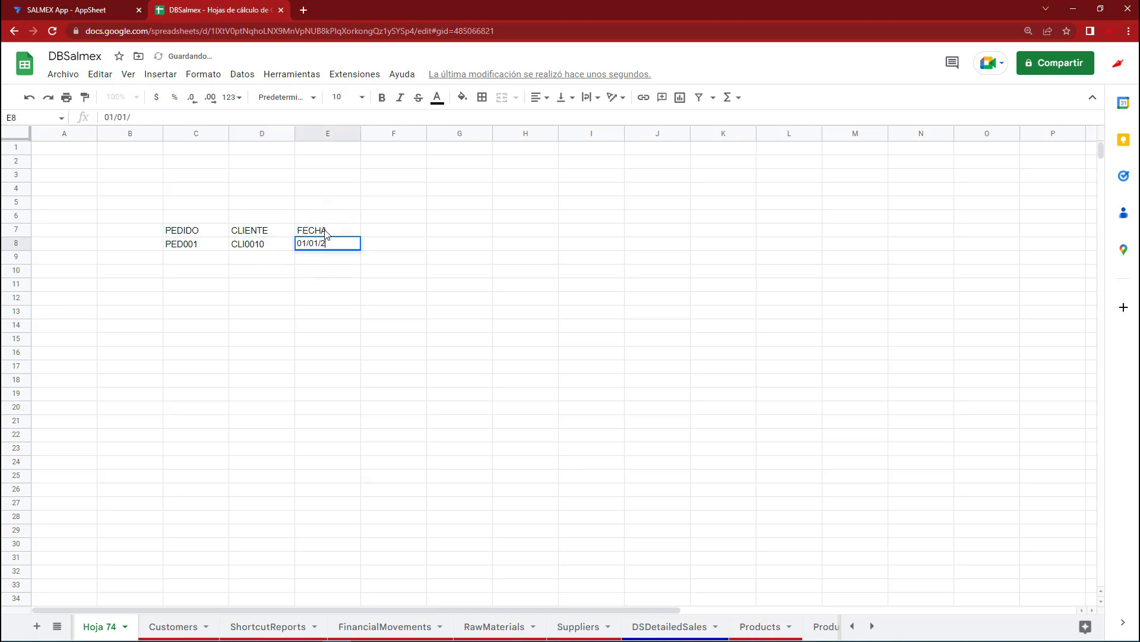
text(3)
key(Return)
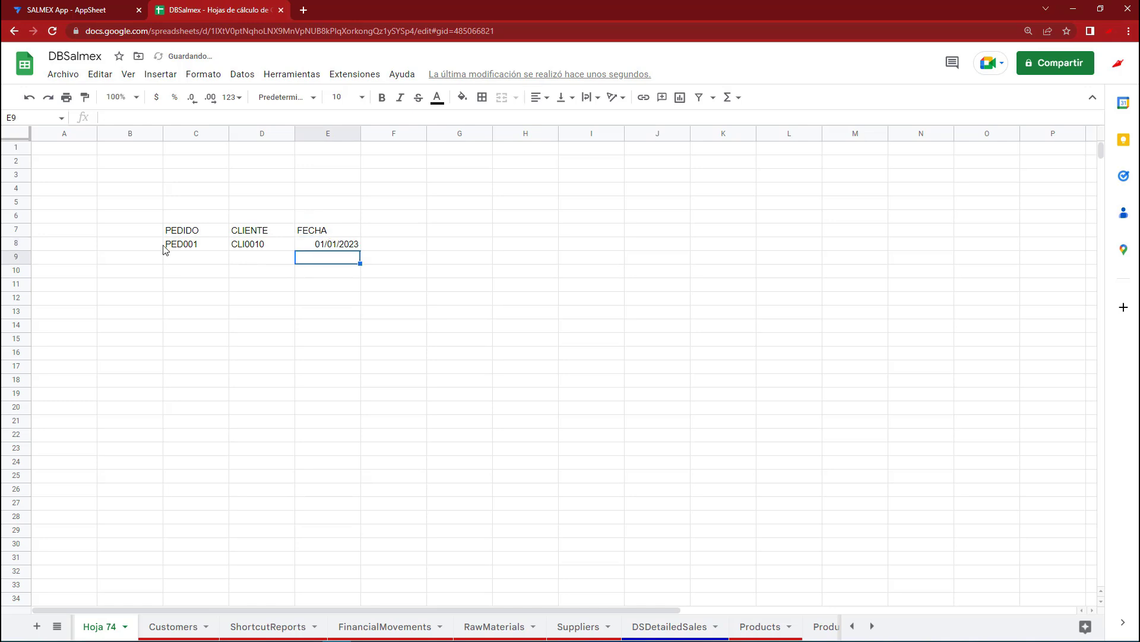
drag(193, 245, 339, 245)
Add title OrderHeader in C6 and rename headers to OrderID, CustomerID and OrderDate.
click(211, 218)
text(Orde)
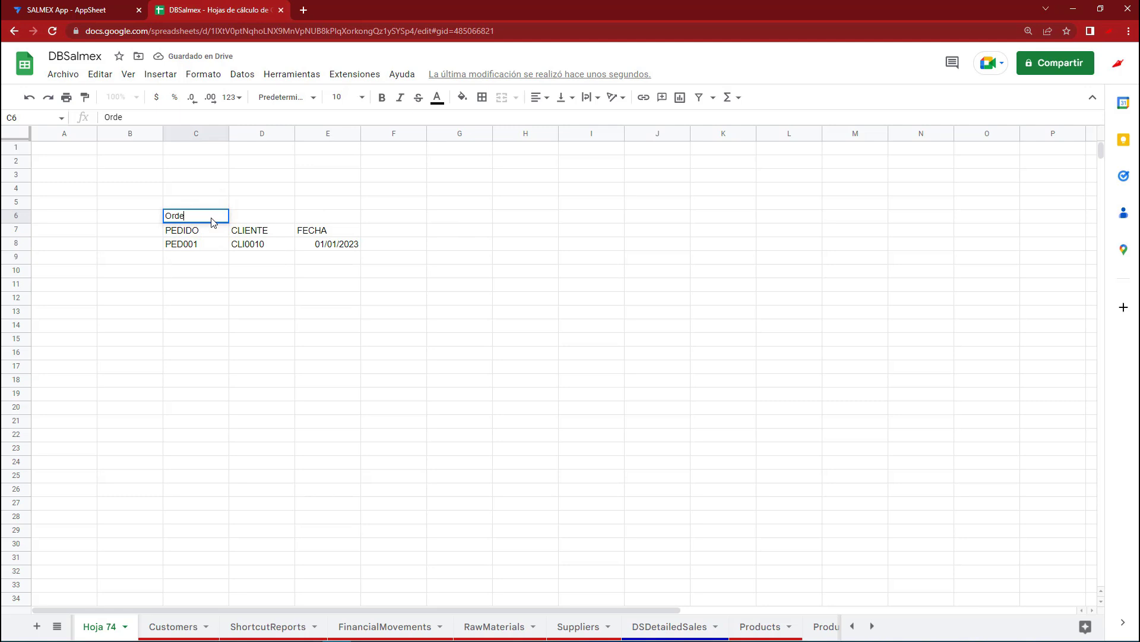
text(rHeader)
click(255, 231)
text(CustomerID)
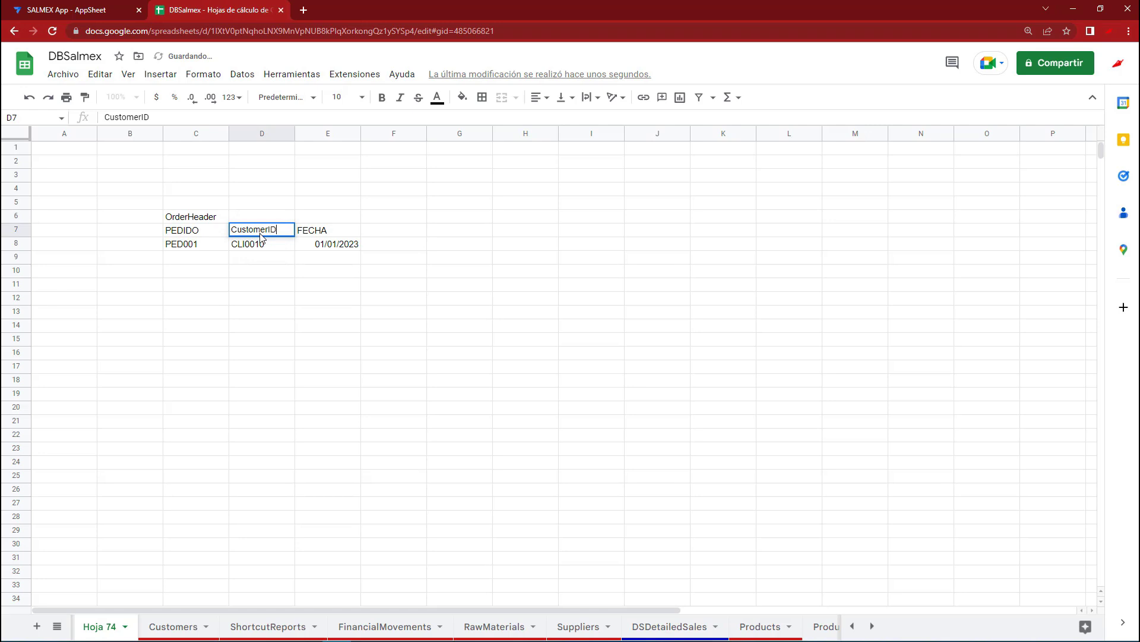
key(Tab)
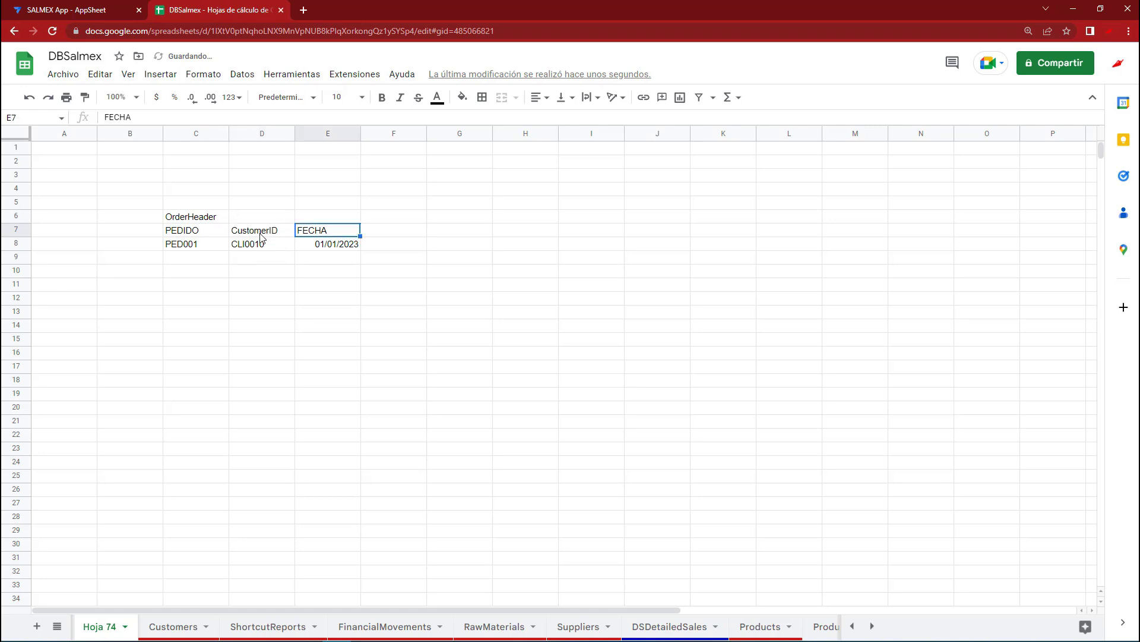
text(OrderDa)
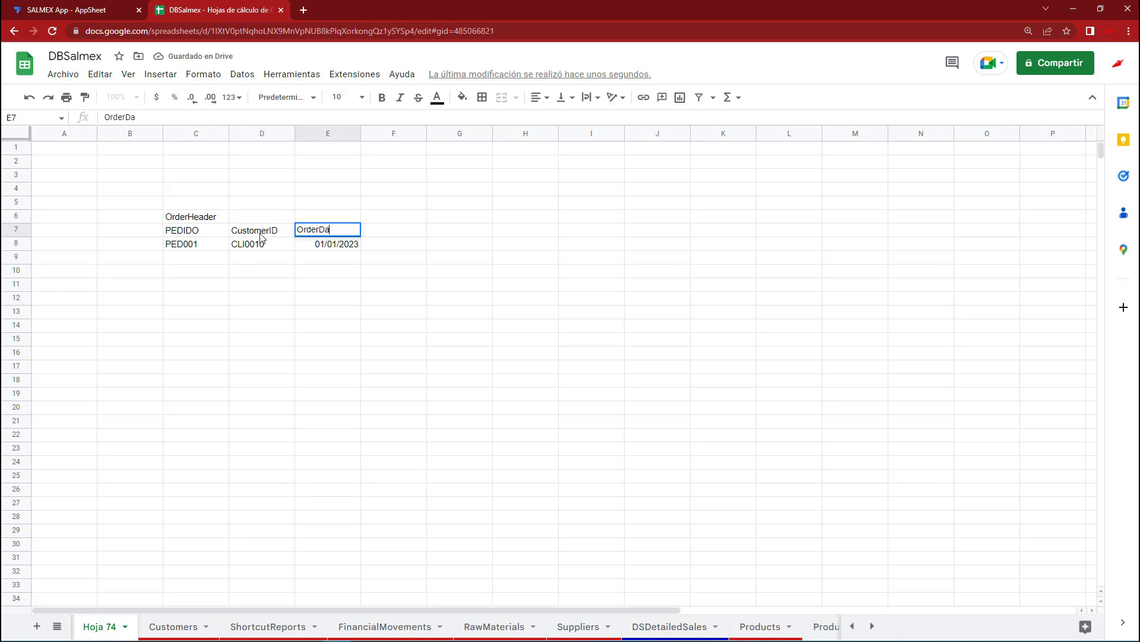
key(shift+Tab)
key(shift+Tab)
text(OrderID)
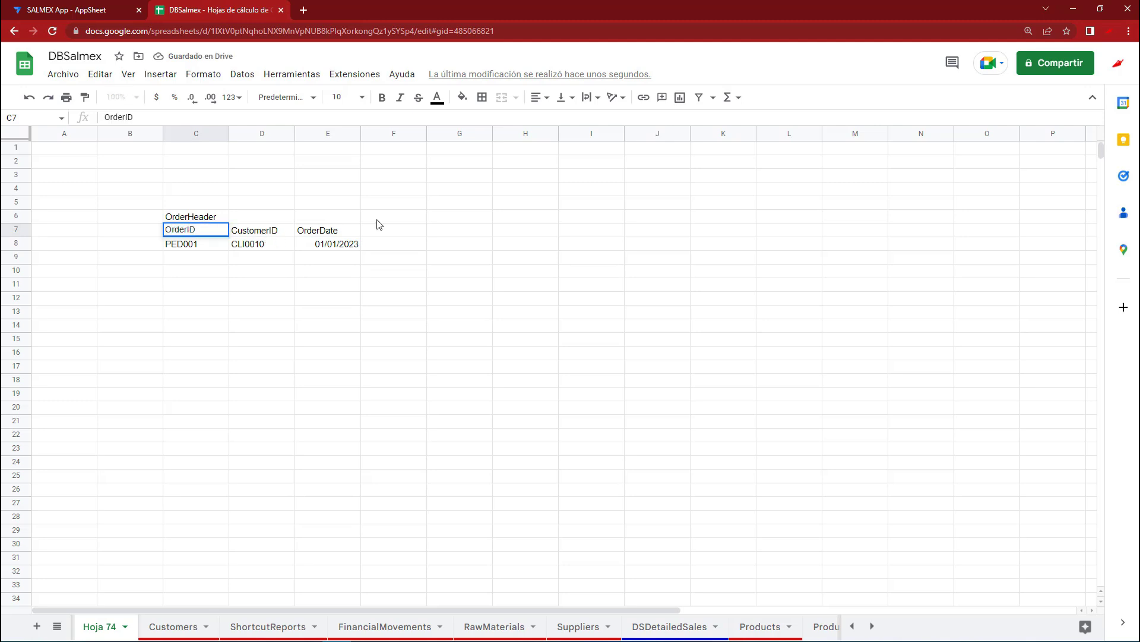
Fill the OrderHeader title red with white text and paste a copy into G6.
click(199, 216)
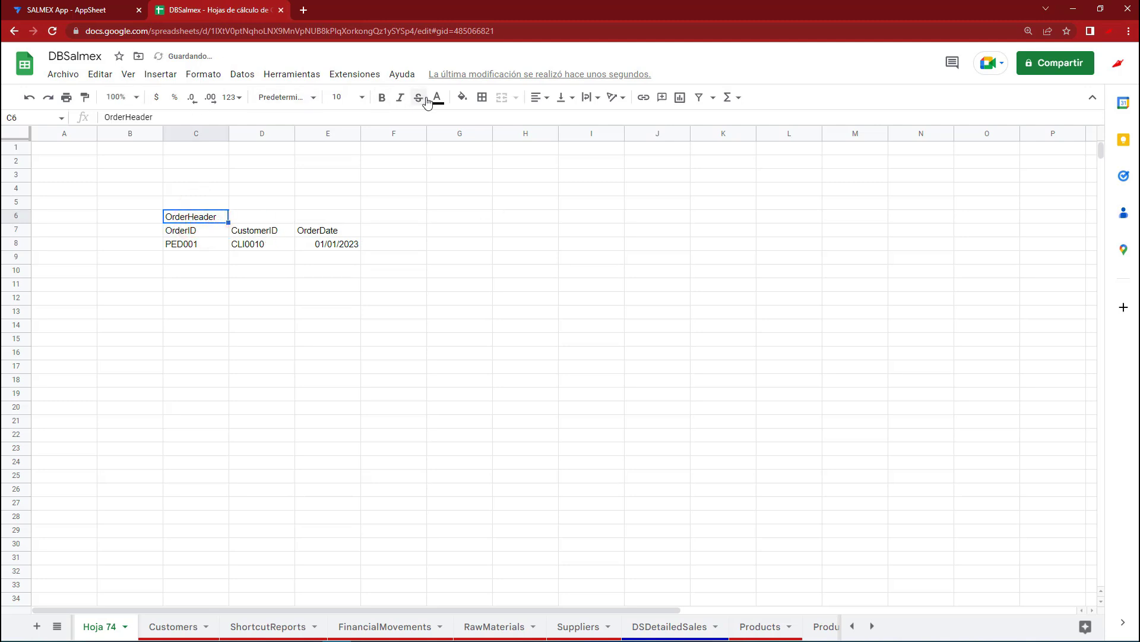
click(462, 97)
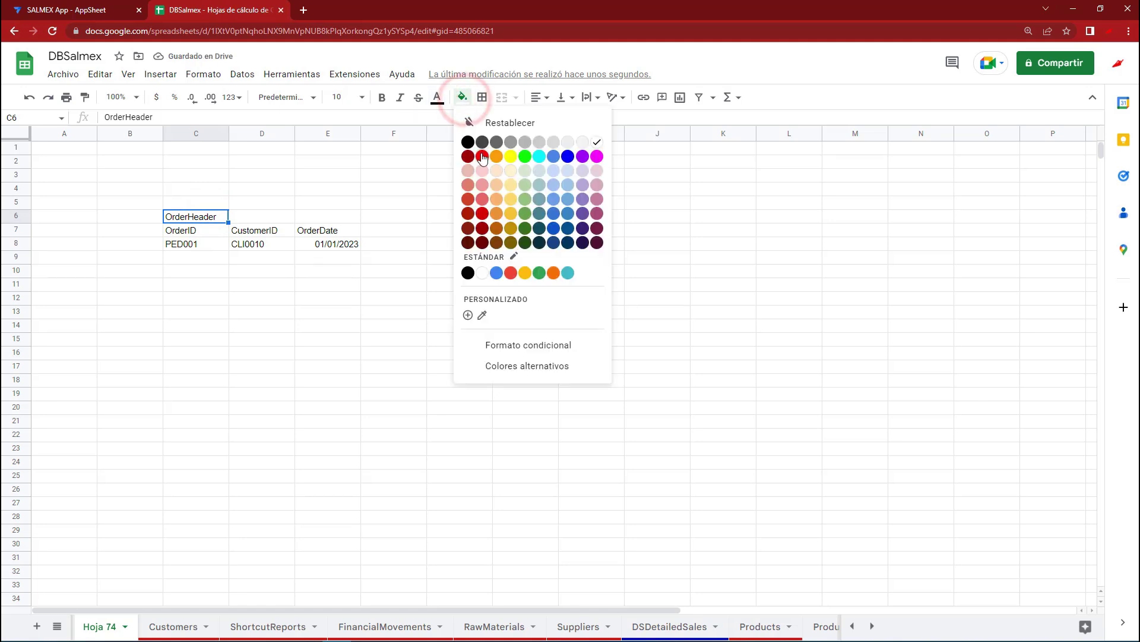
click(481, 156)
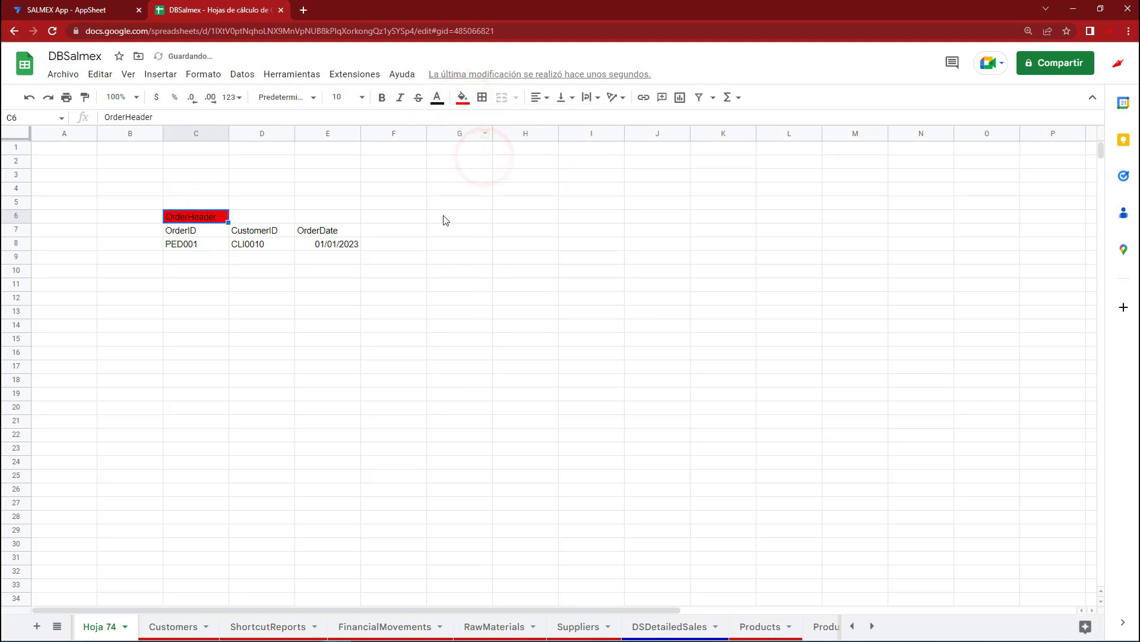
click(463, 218)
text(OrderHeader)
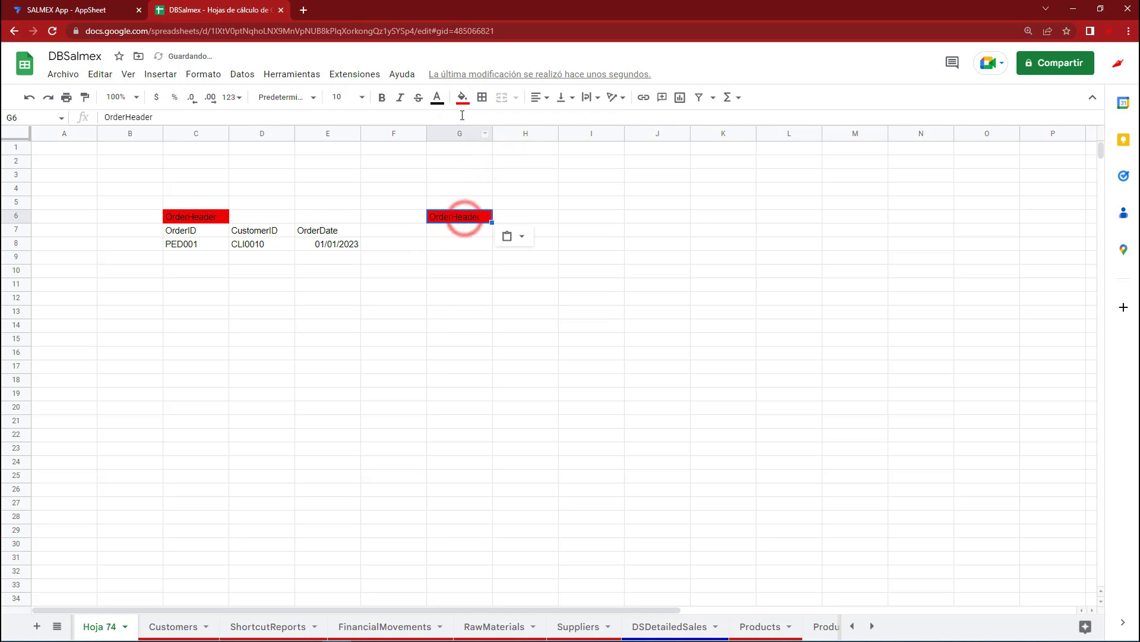
click(193, 219)
click(437, 97)
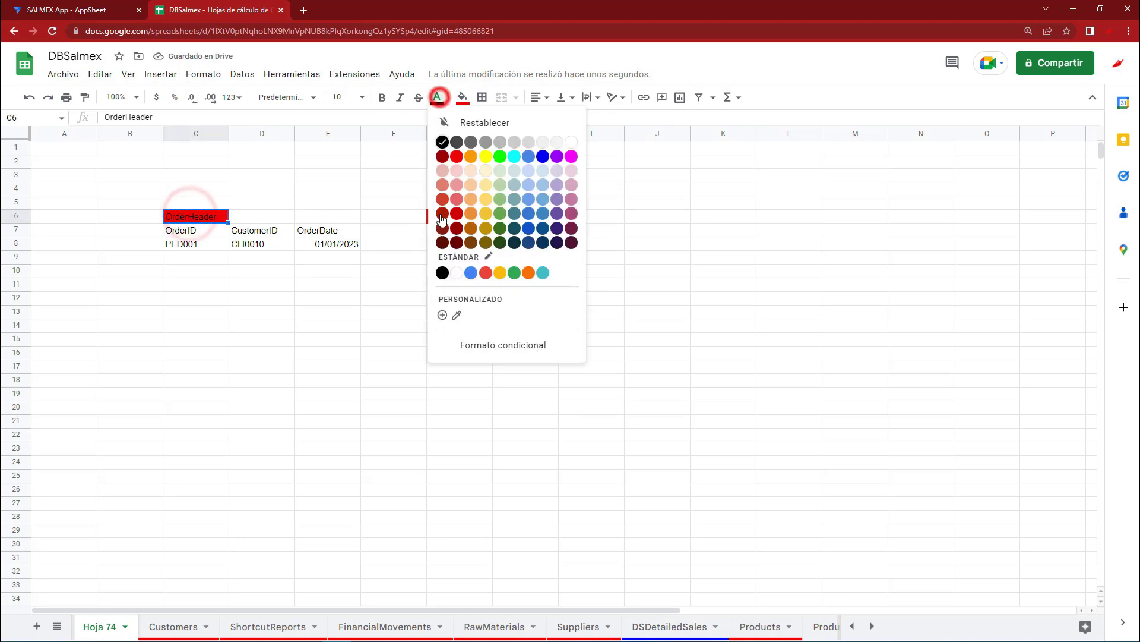
click(457, 269)
Change the G6 title copy to read OrderDetail.
click(460, 217)
double_click(467, 217)
drag(480, 217, 452, 218)
text(Details)
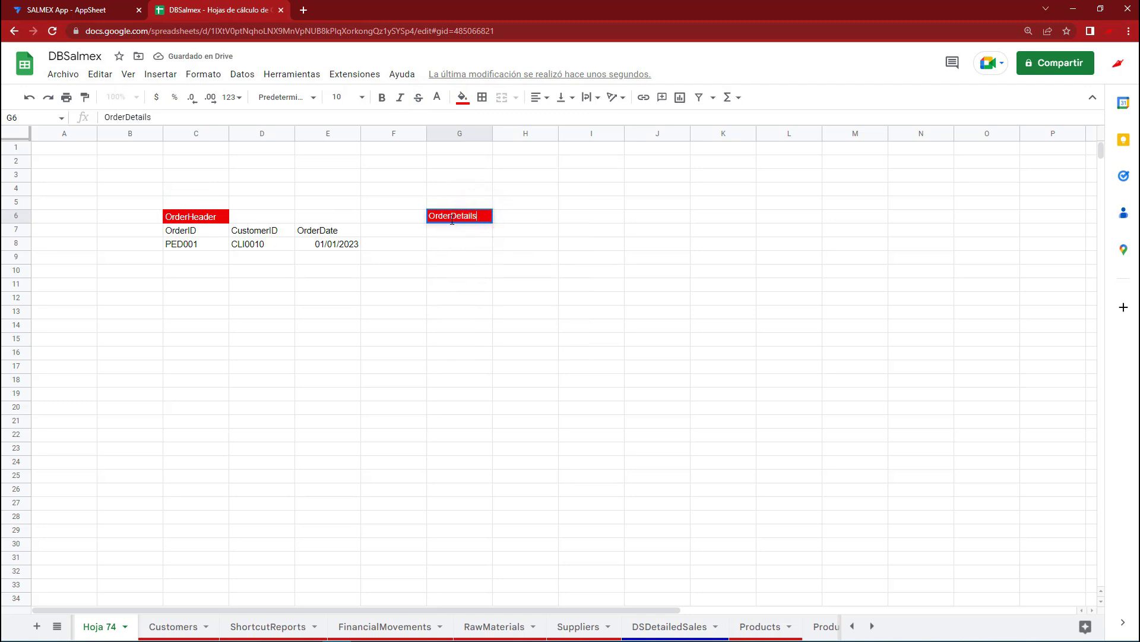
Title the second table OrderDetails with headers OrderDetailID, OrderID and Product.
key(Return)
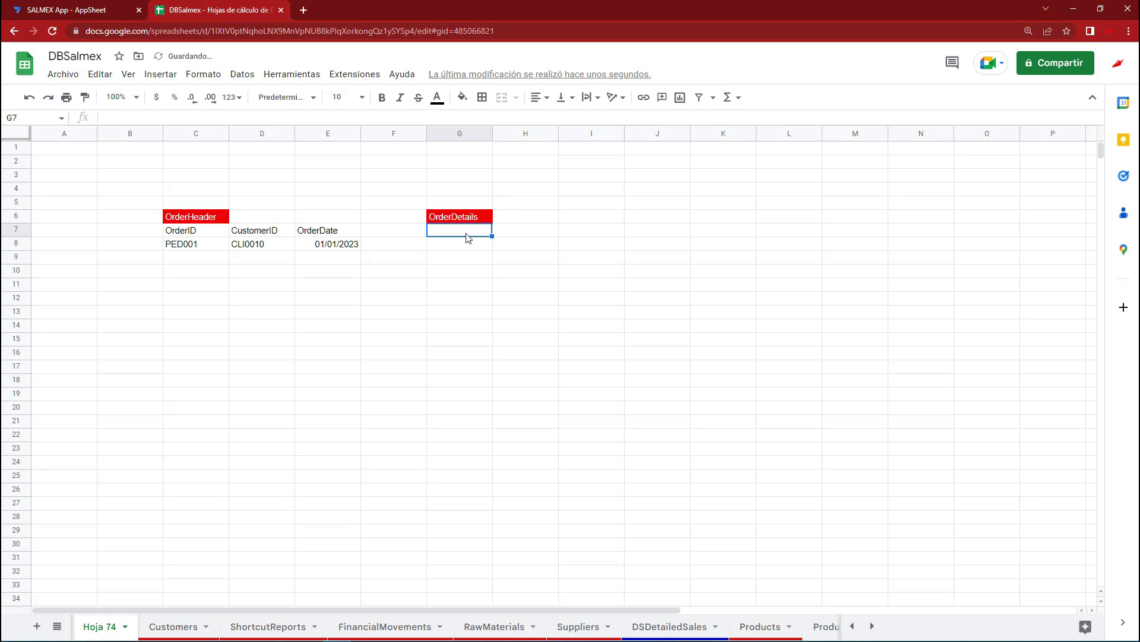
text(OrderDetailID)
key(Tab)
text(O)
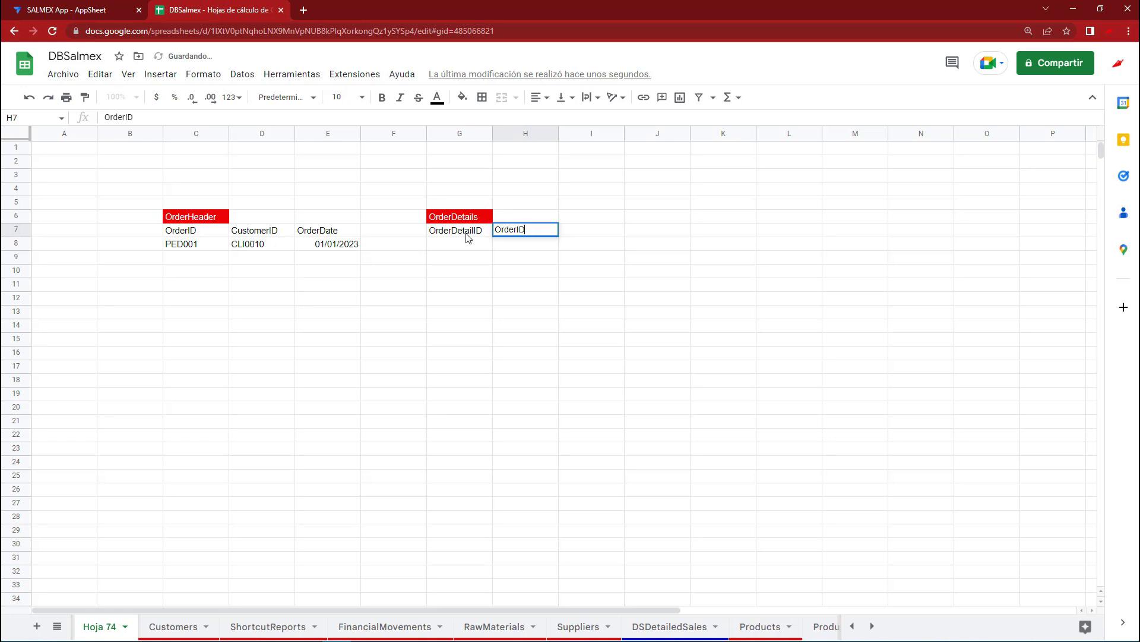
key(Tab)
text(Pro)
key(Return)
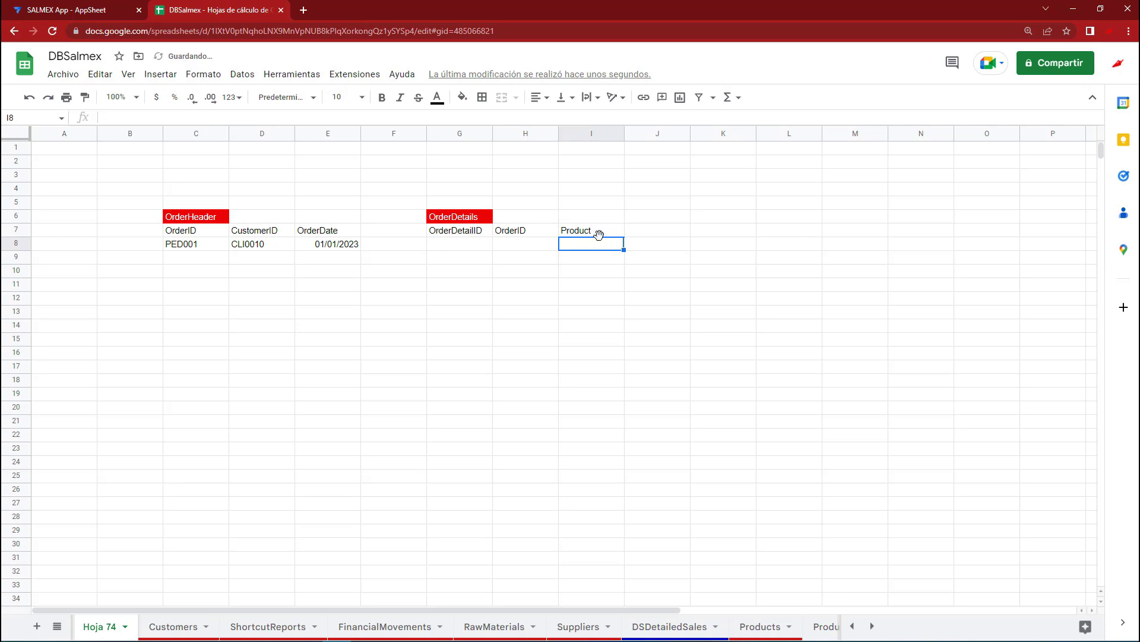
Copy order number PED001 from C8 into detail cells H8, H9 and H10.
drag(636, 230, 814, 234)
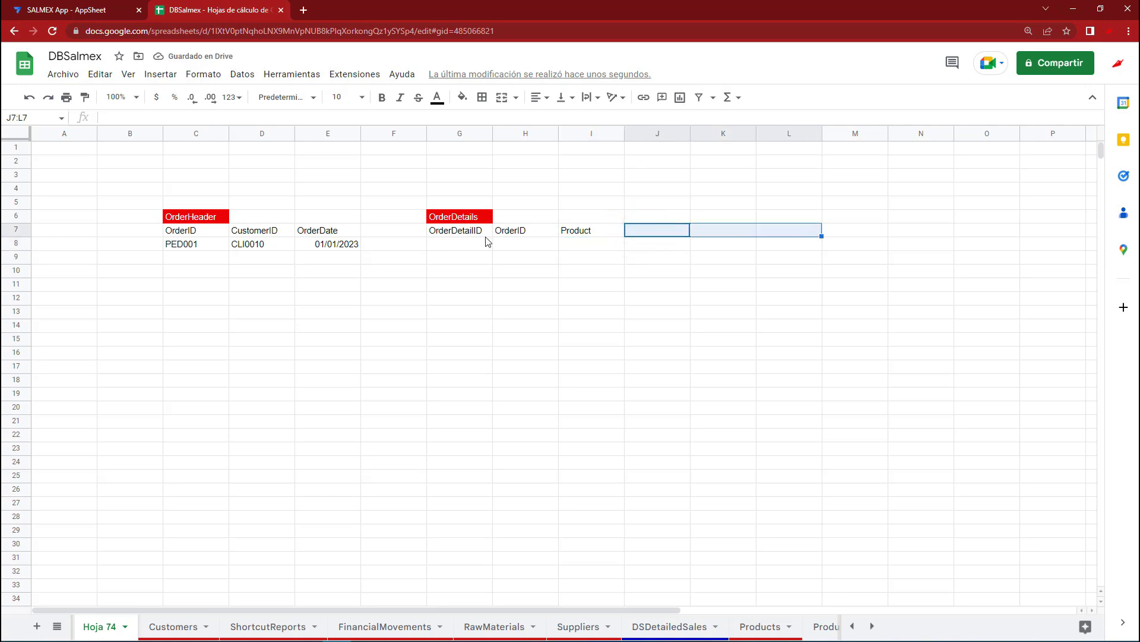
click(208, 246)
key(ctrl+c)
click(521, 242)
key(ctrl+v)
click(515, 260)
key(ctrl+v)
click(517, 271)
key(ctrl+v)
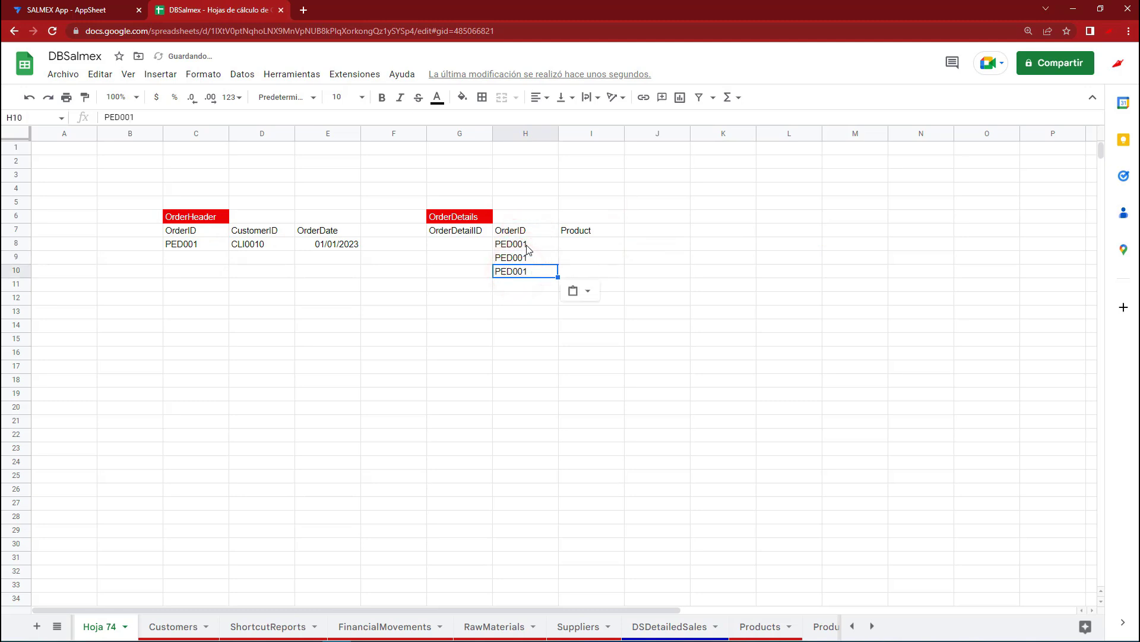
drag(527, 244, 528, 276)
Number the three detail rows 1, 2 and 3 in G8:G10.
click(462, 244)
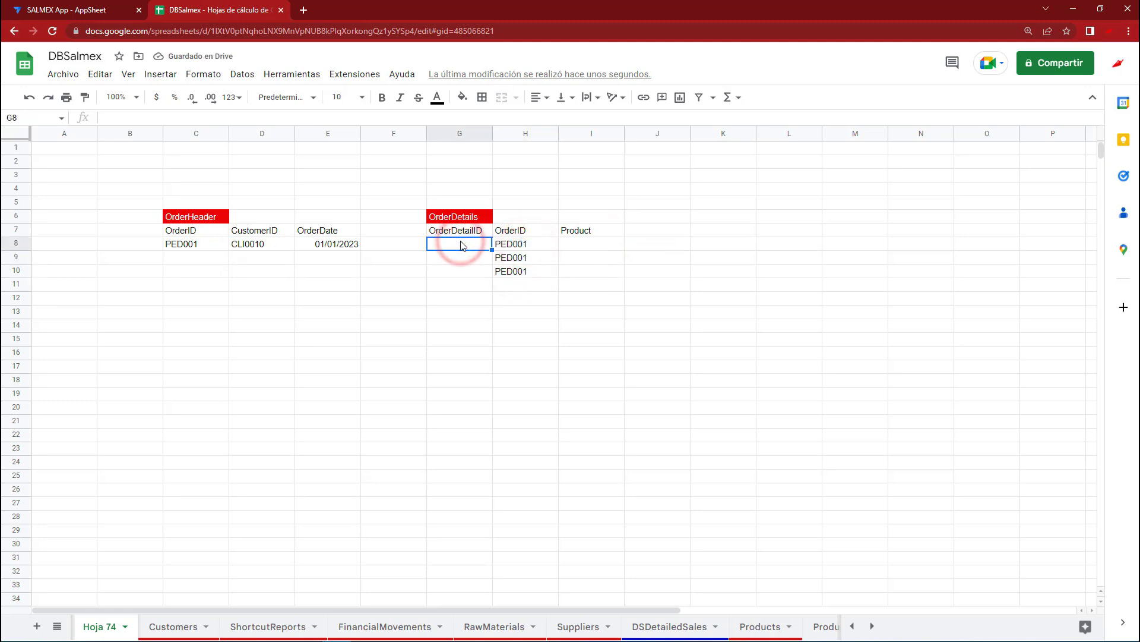
text(1)
key(Return)
text(2)
key(Return)
text(3)
key(Return)
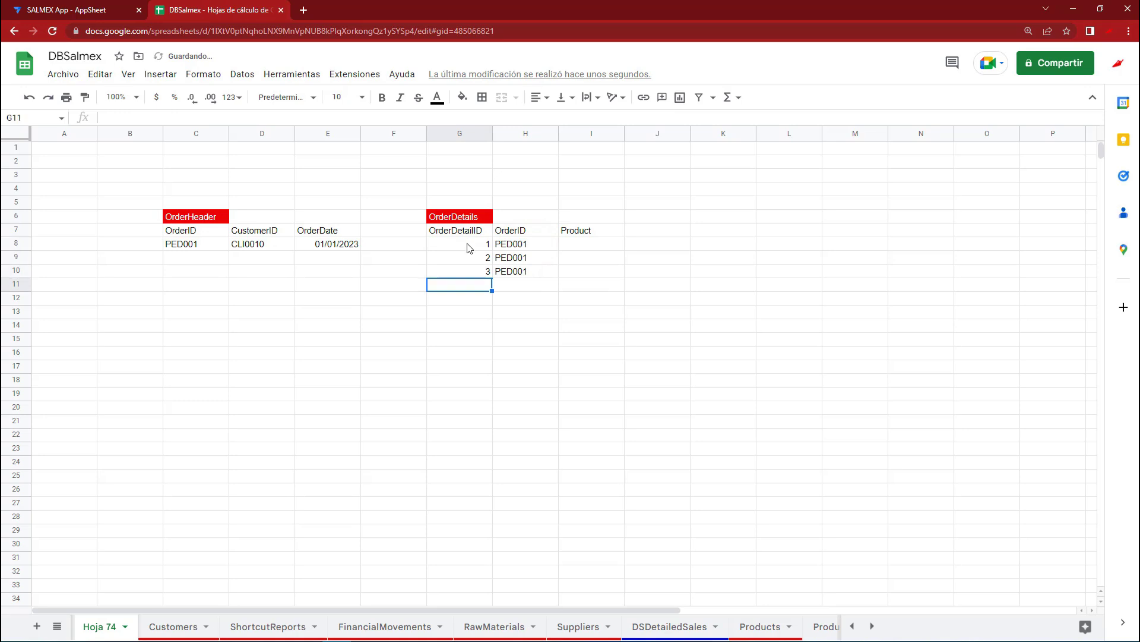
Enter products ST250 and SB250 in the first two detail rows.
click(592, 246)
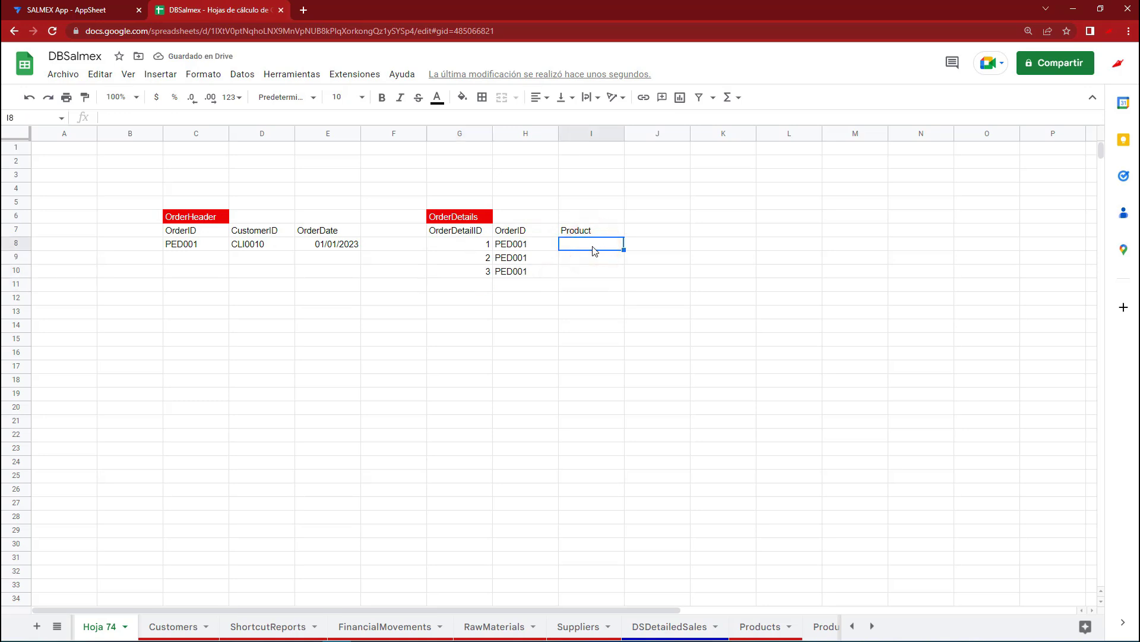
text(ST2)
text(50)
key(Return)
text(SB25)
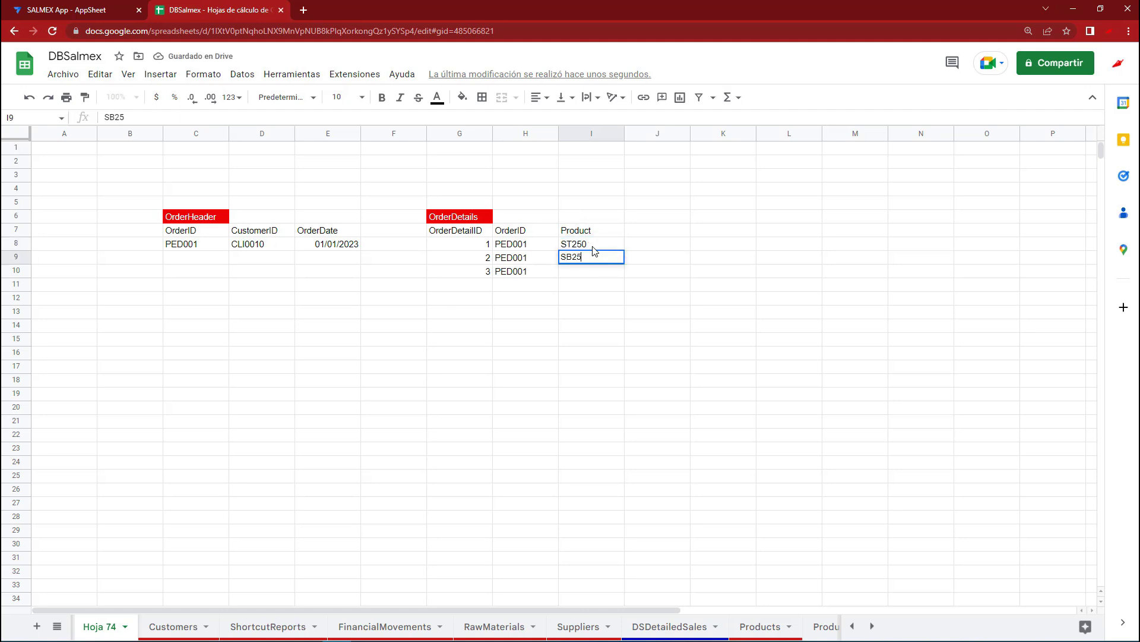
text(0)
key(Return)
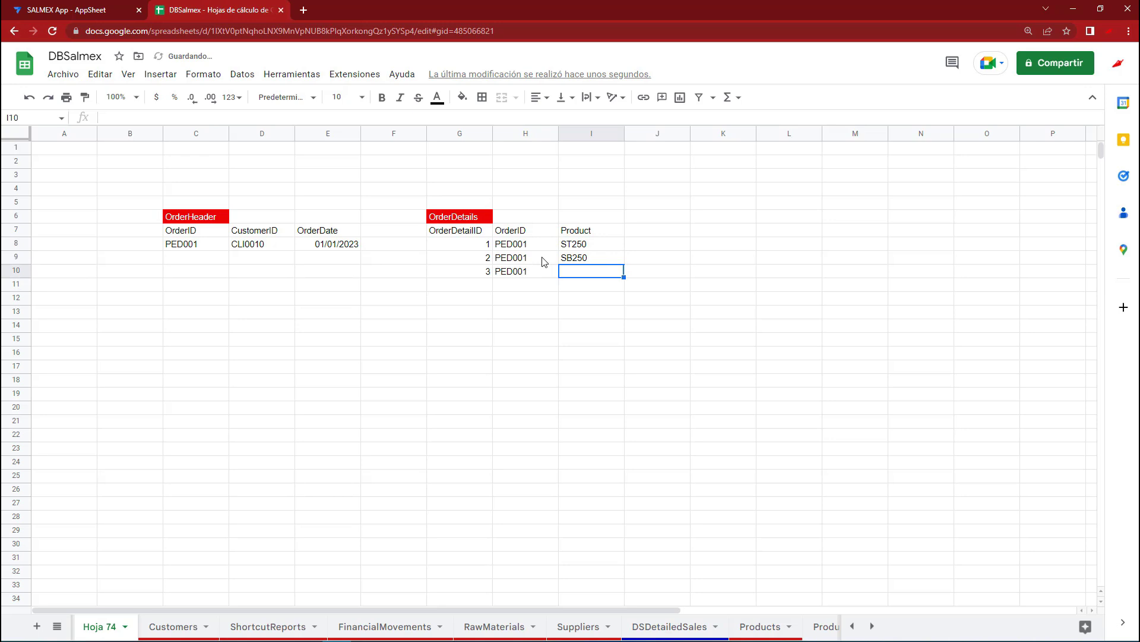
drag(482, 272, 582, 272)
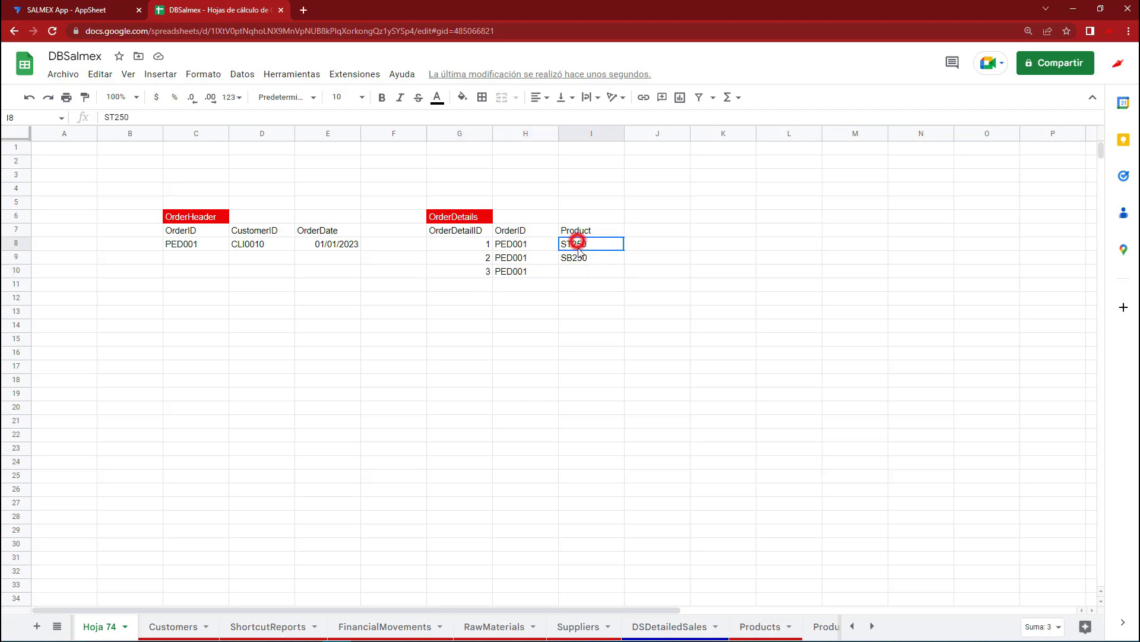
drag(577, 244, 581, 259)
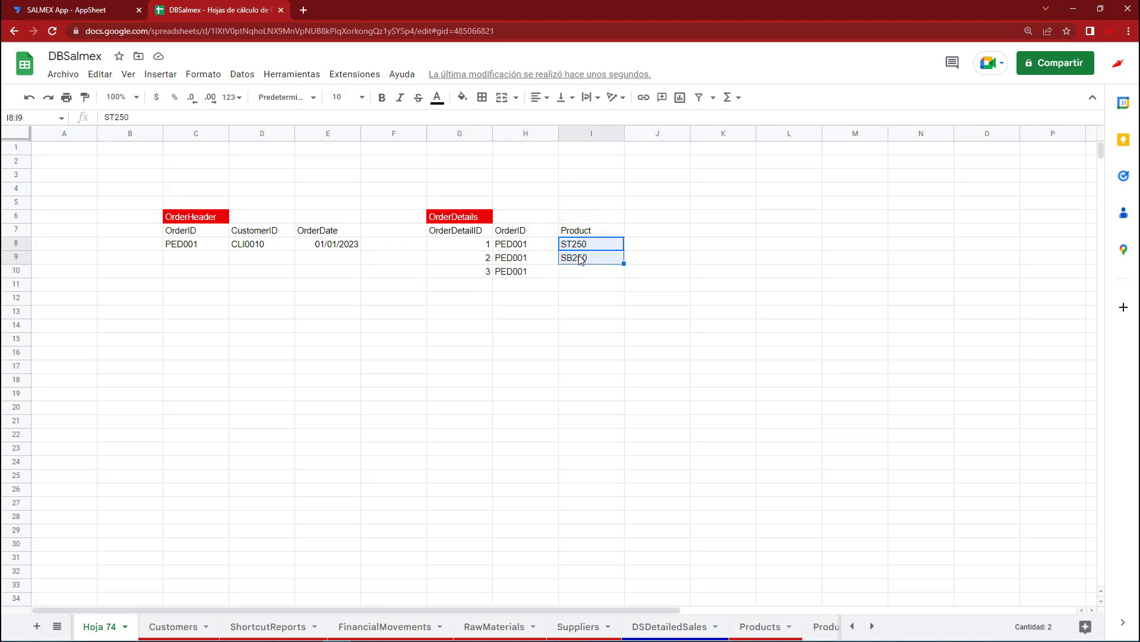
mouse_move(580, 255)
mouse_down()
mouse_move(522, 268)
mouse_move(514, 242)
mouse_up()
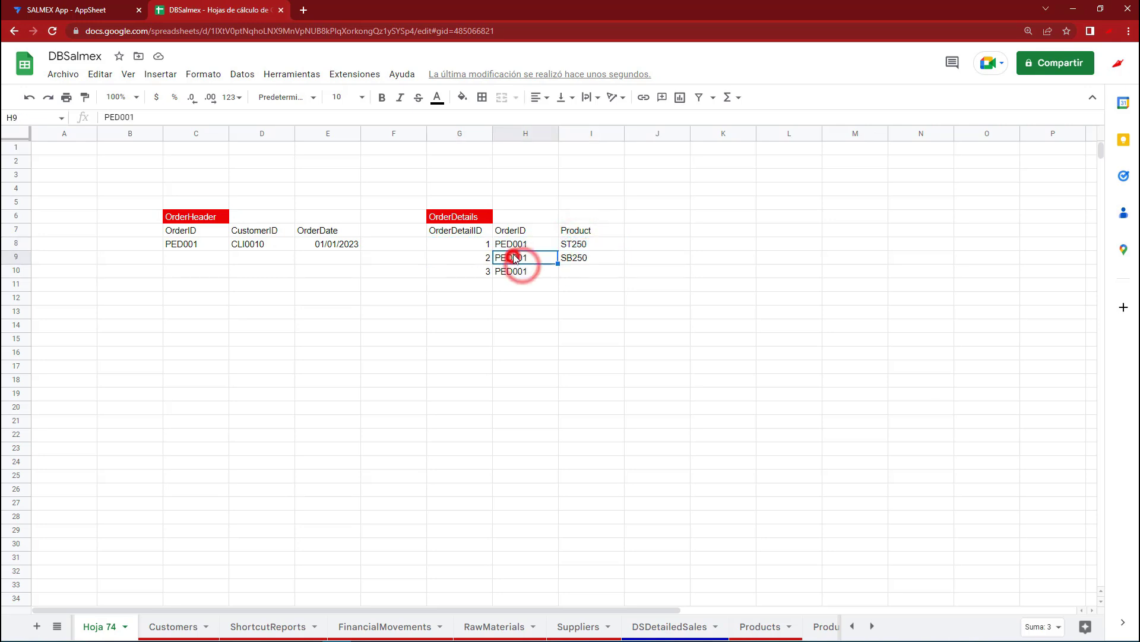
Fill order ID C8 and detail order IDs H8:H10 orange.
click(197, 242)
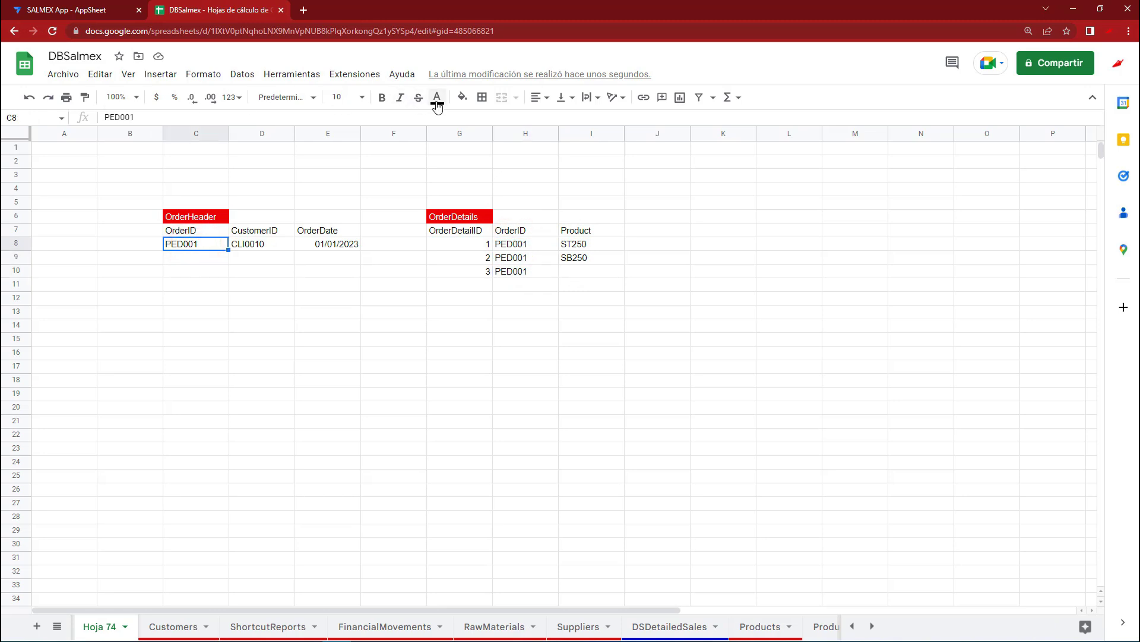
click(462, 96)
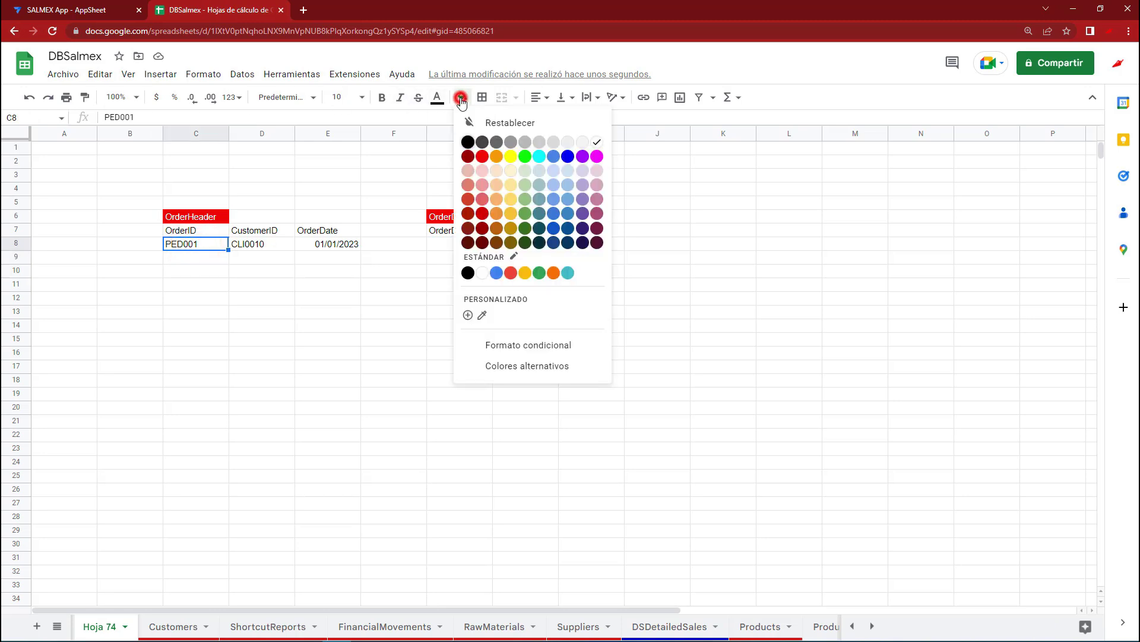
click(494, 156)
click(400, 265)
drag(501, 271, 511, 244)
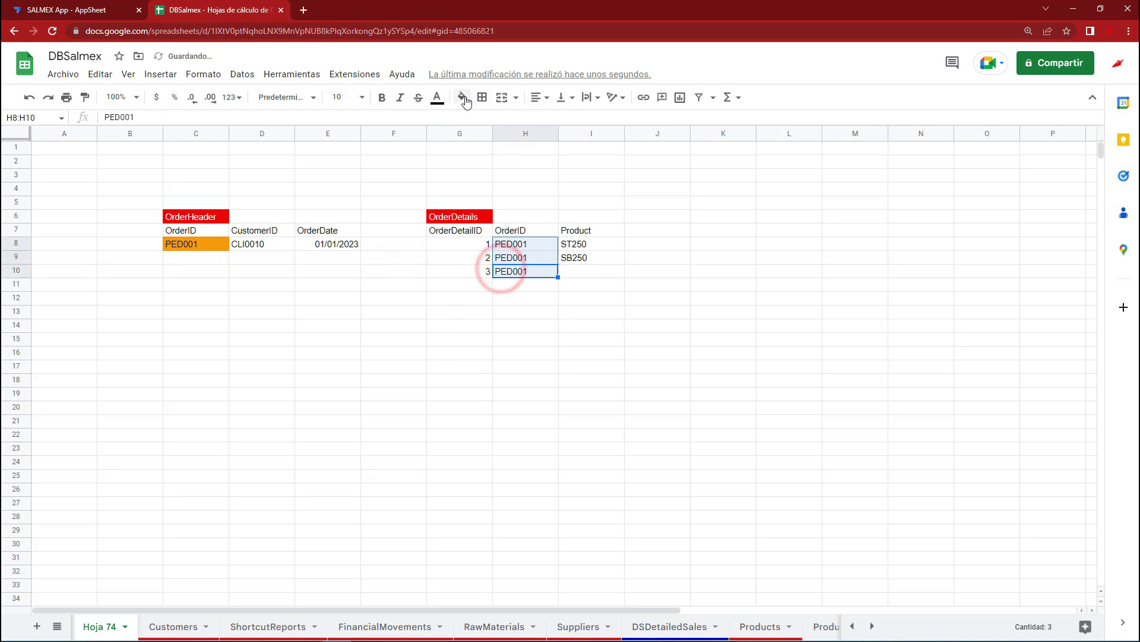
click(463, 97)
click(495, 155)
Copy the H8 order ID over H9:H10.
click(514, 244)
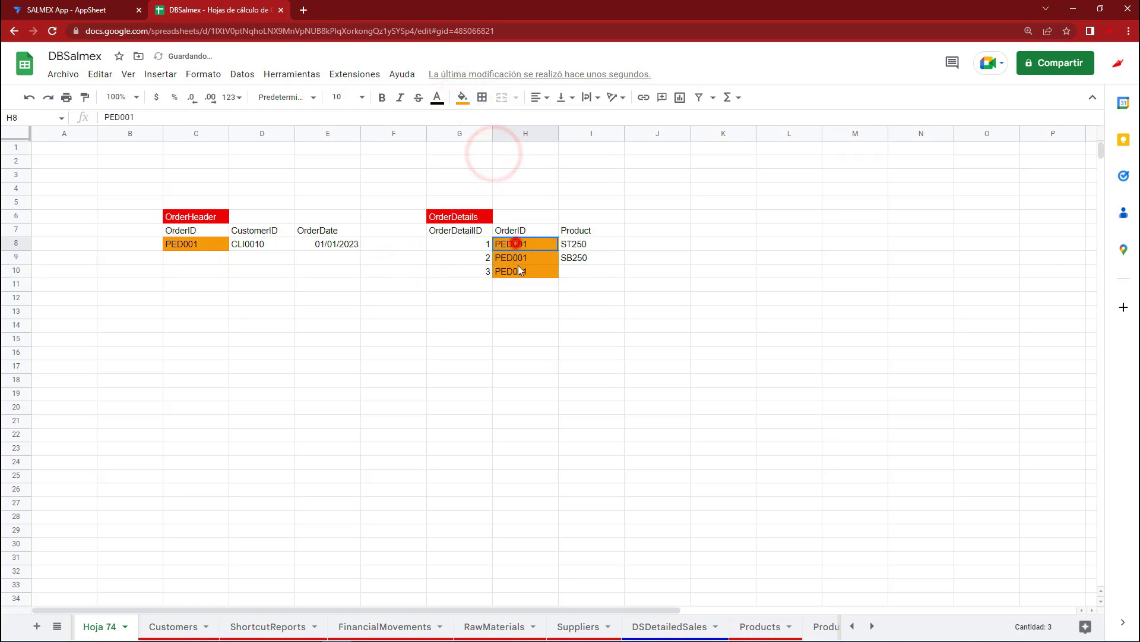
click(520, 238)
key(ctrl+c)
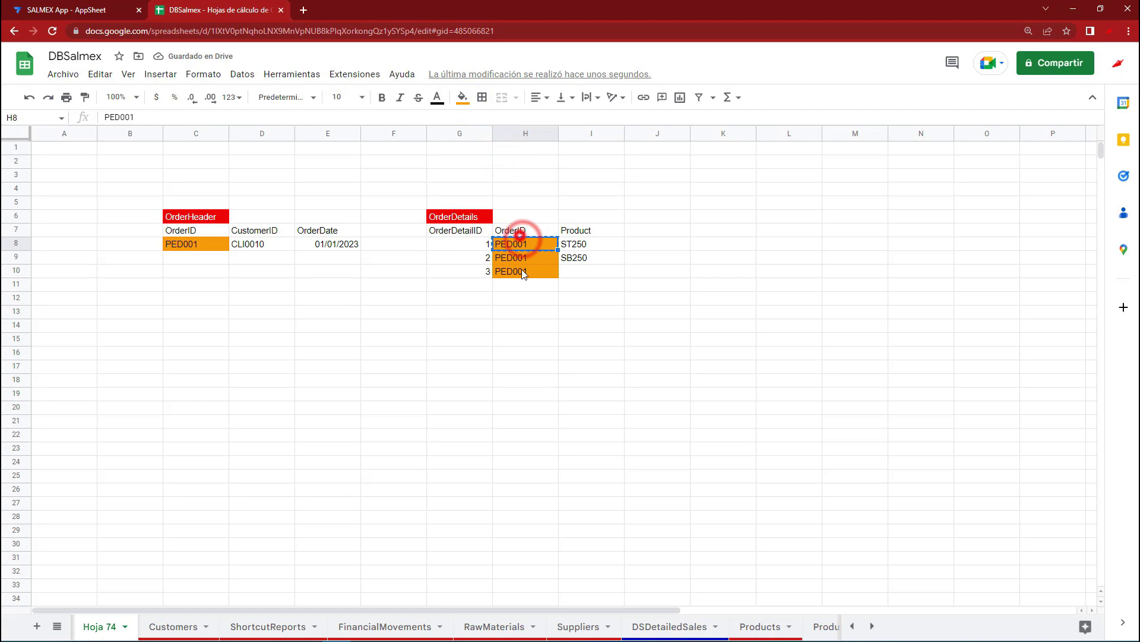
drag(523, 273, 523, 260)
key(ctrl+v)
click(577, 235)
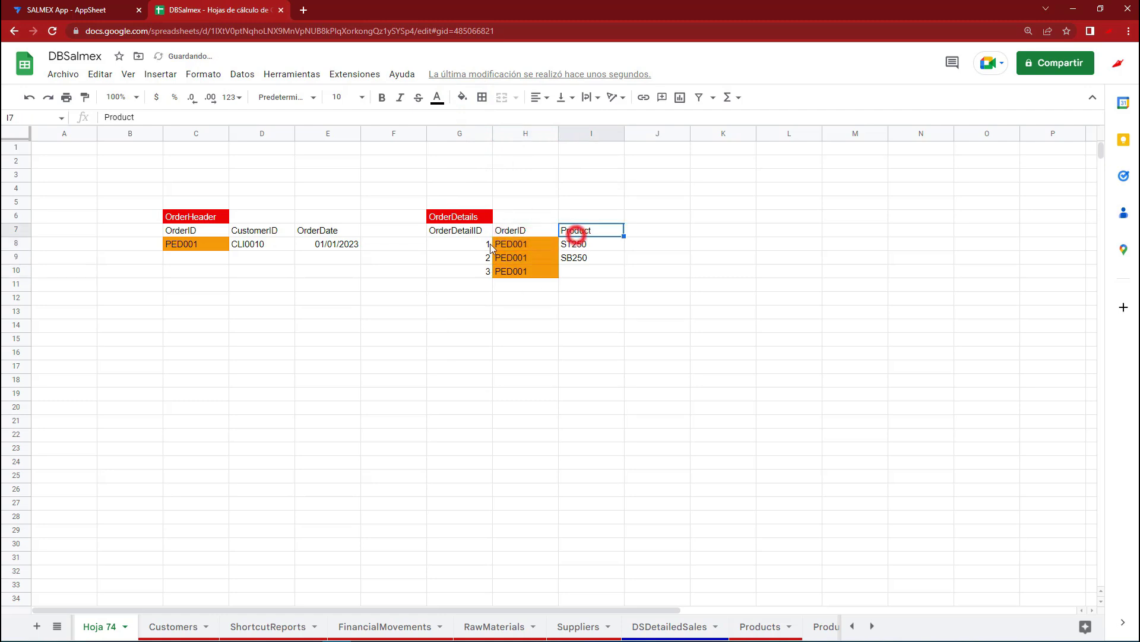
Add a fourth detail row numbered 4 with order ID PDFD.
click(484, 284)
text(4)
key(Return)
key(Up)
text(PDFD)
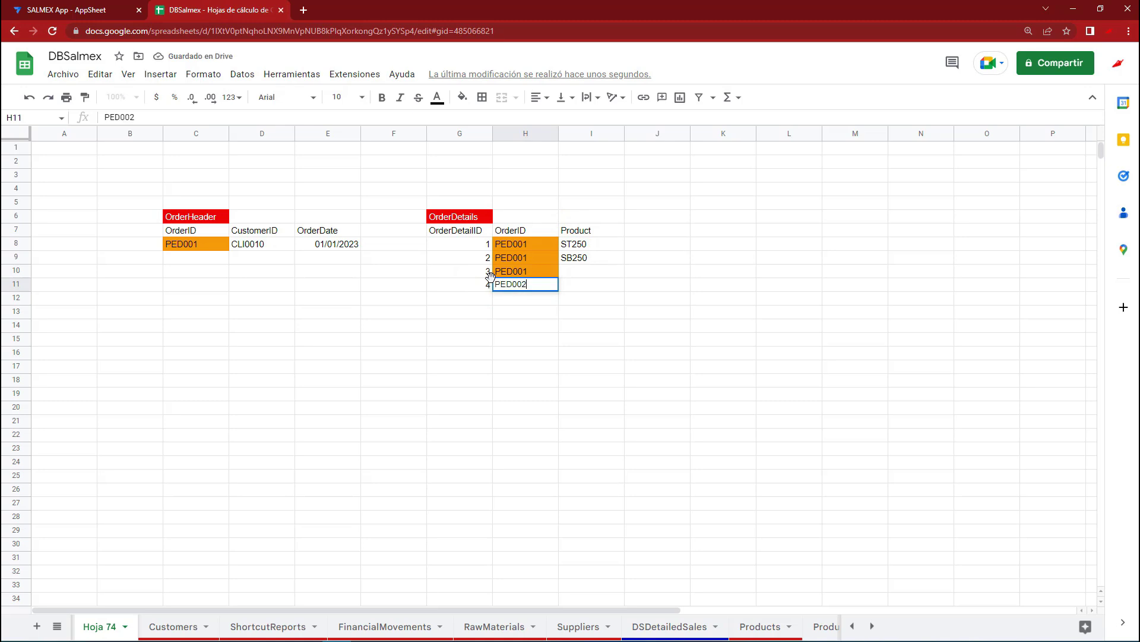
Copy product ST250 from I8 into I11 for the fourth detail row.
click(581, 244)
key(ctrl+c)
click(576, 284)
key(ctrl+v)
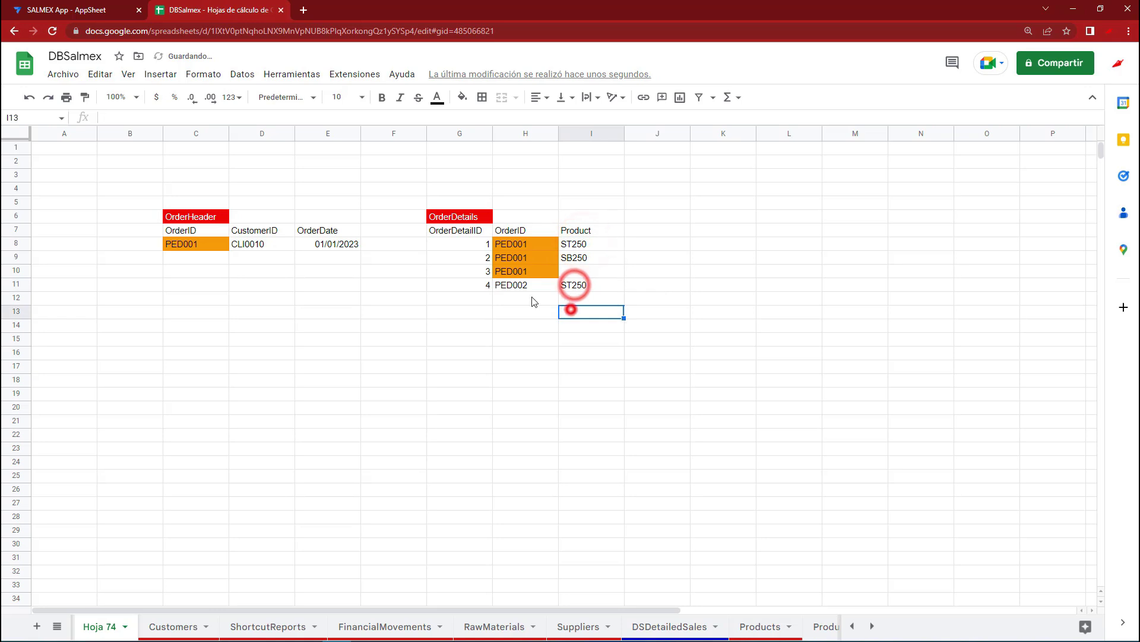
click(481, 286)
drag(482, 286, 578, 288)
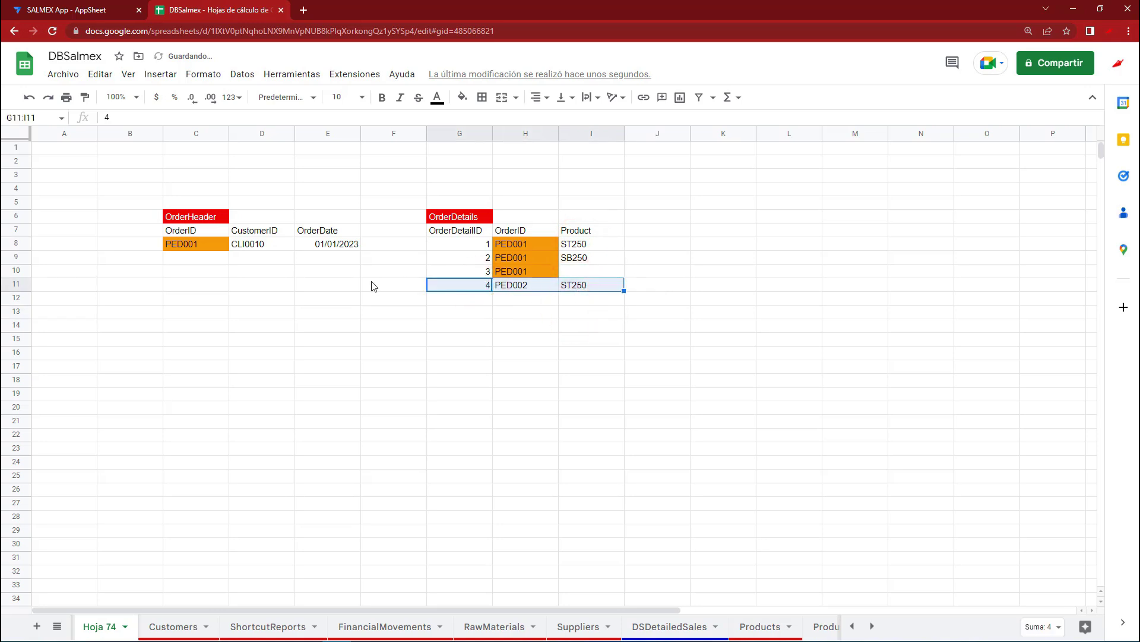
click(573, 285)
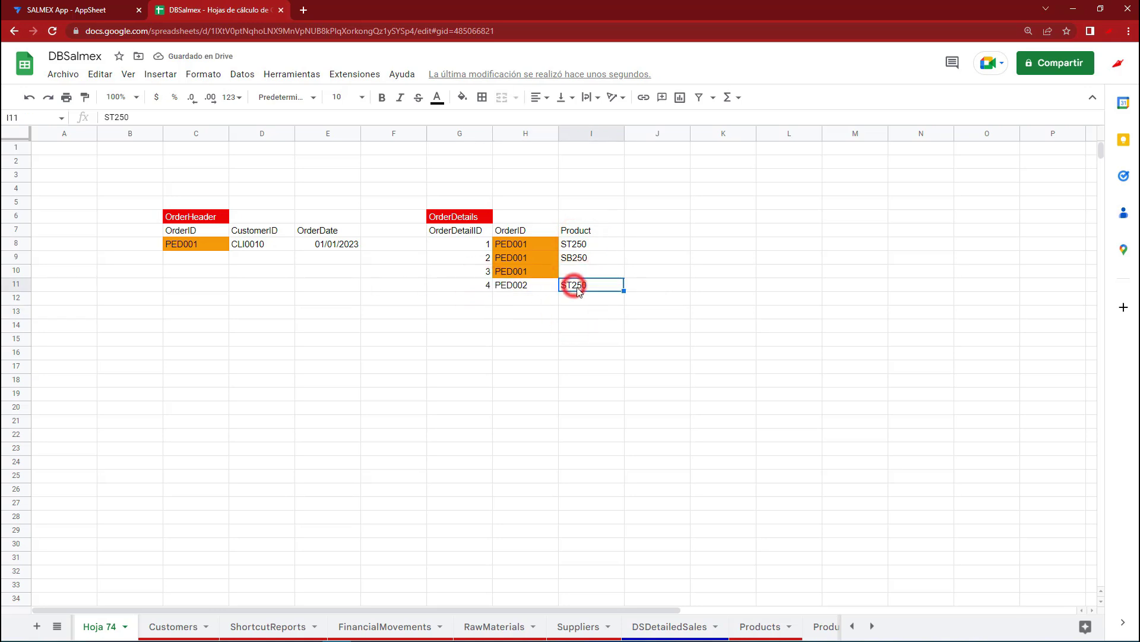
drag(478, 284, 582, 288)
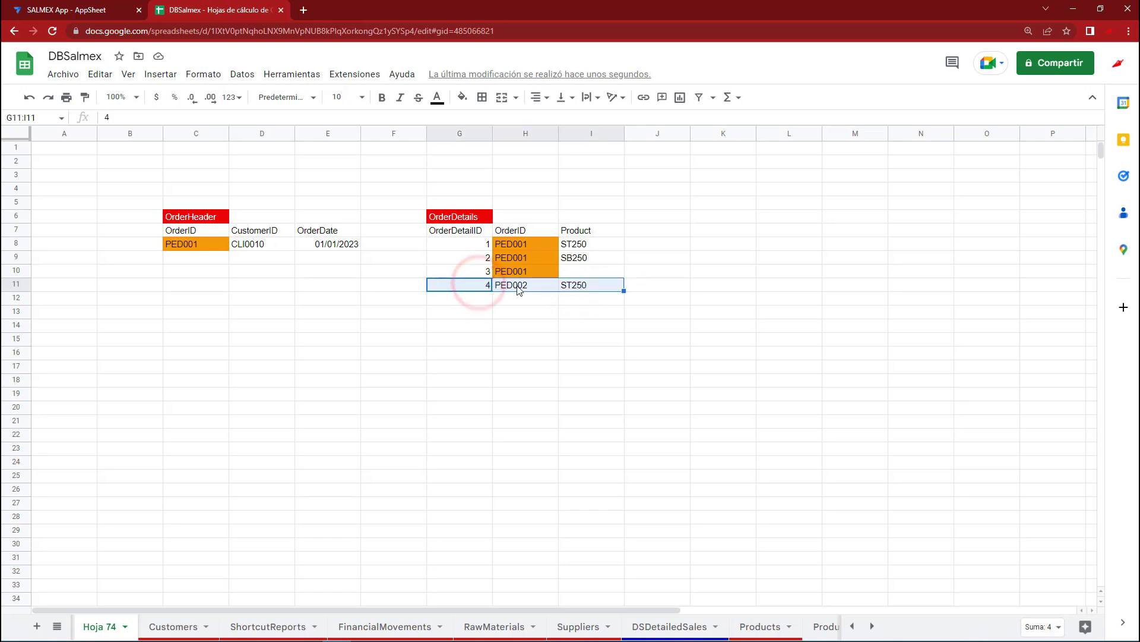
Highlight the PED001 values and OrderID headers linking OrderHeader to OrderDetails.
click(211, 244)
drag(518, 243, 523, 271)
click(202, 245)
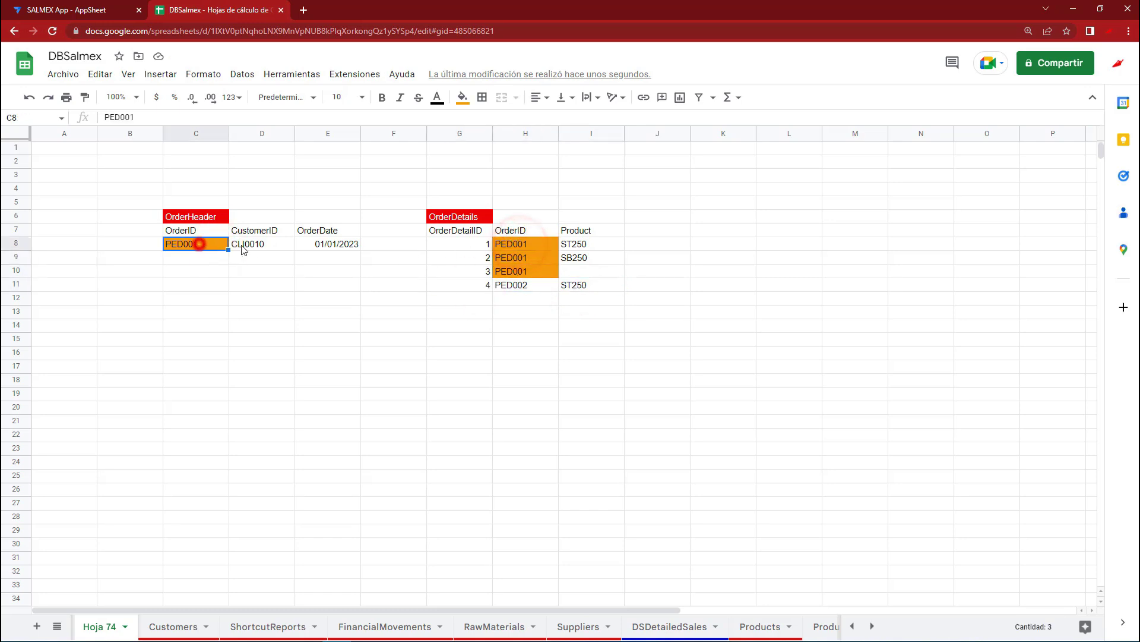
click(513, 245)
click(205, 232)
click(527, 231)
click(184, 231)
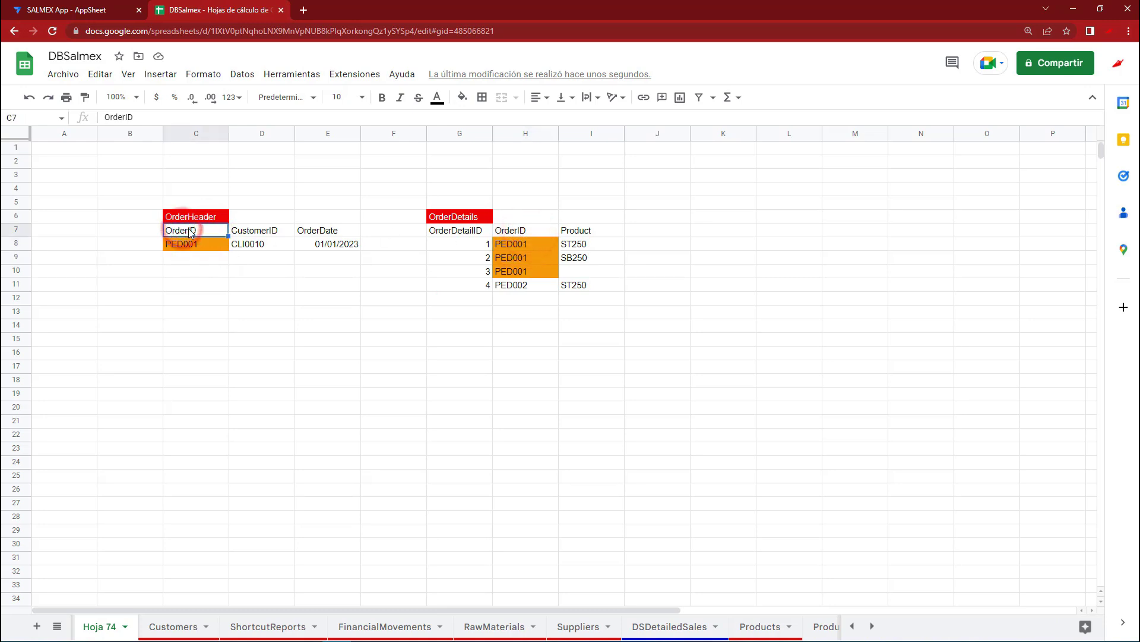
Delete the Hoja 74 sheet.
right_click(119, 636)
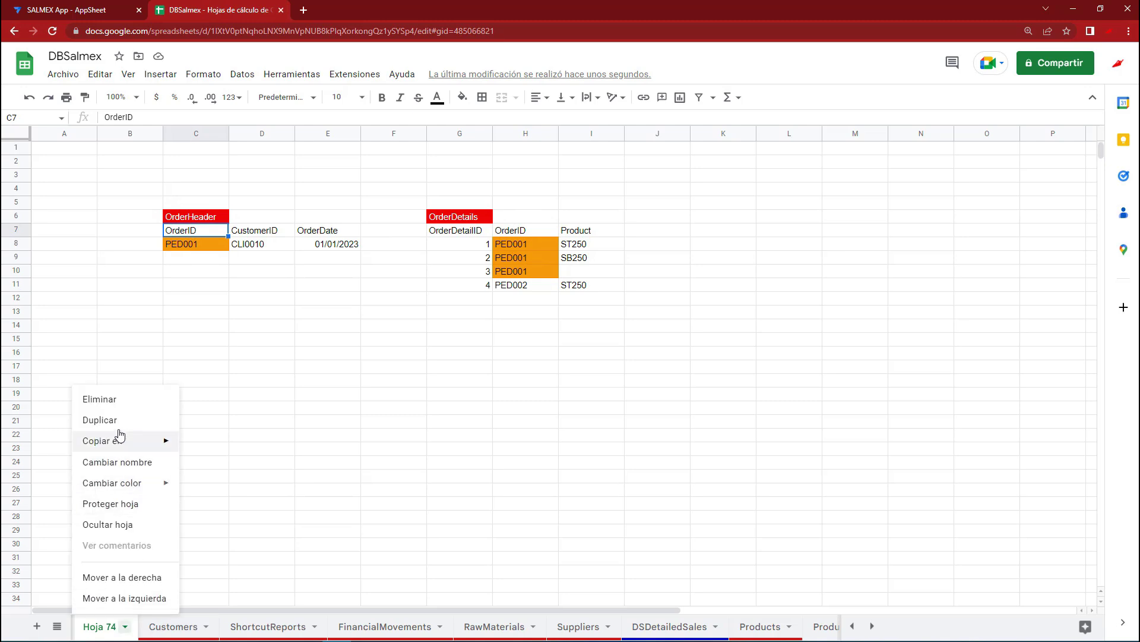
click(113, 403)
click(689, 370)
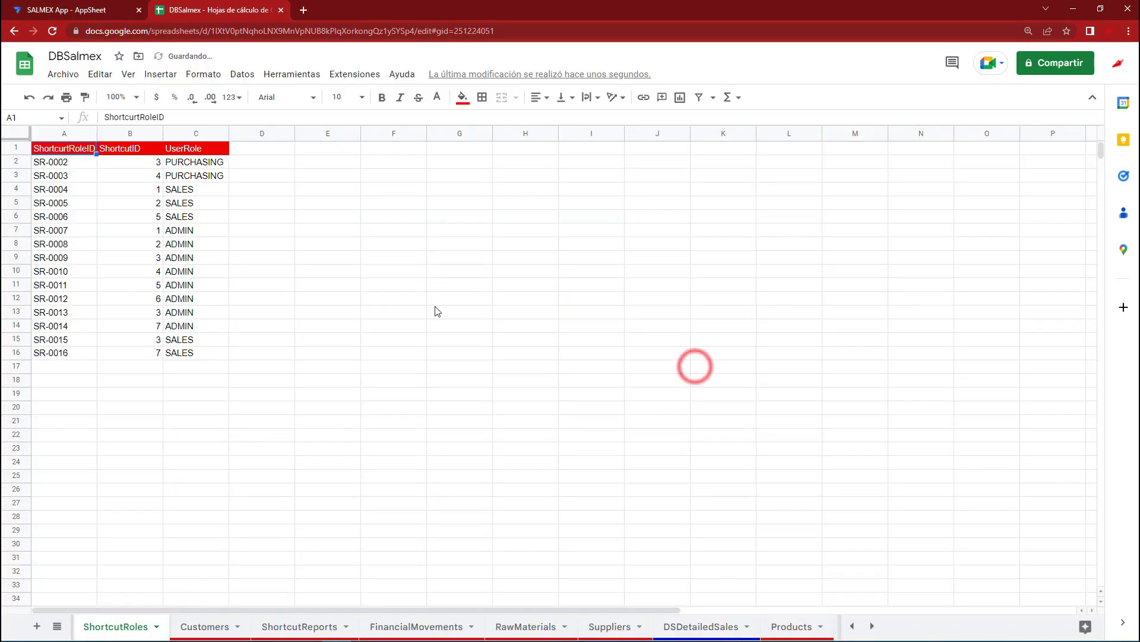
Check the OrderDetails table name in the formula, then open the DBSalmex OrderDetails sheet.
click(77, 10)
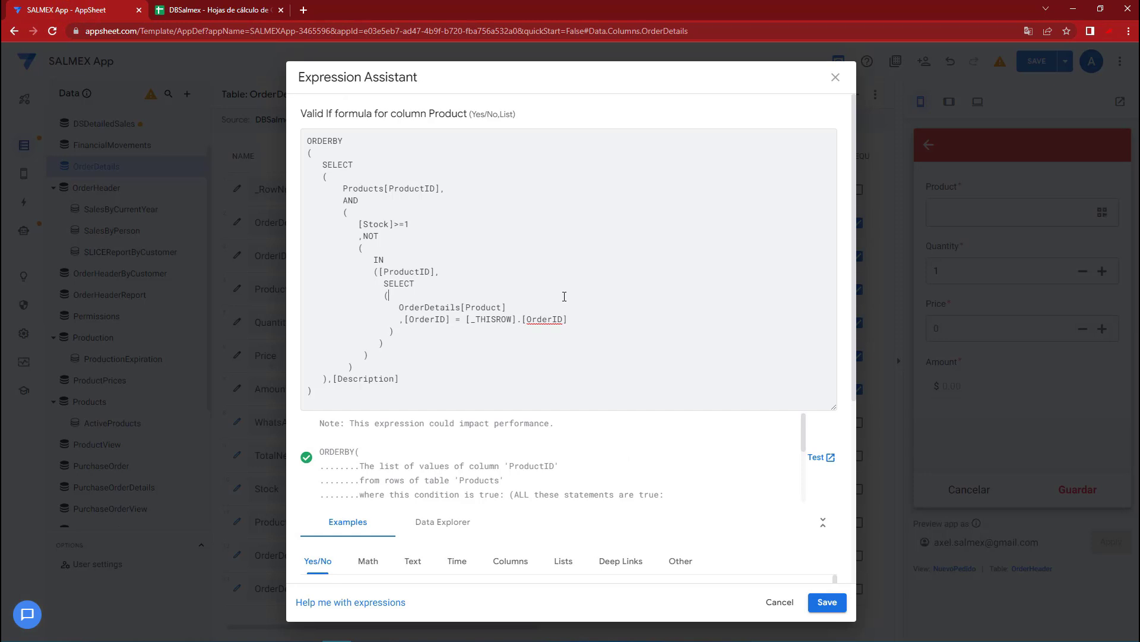
drag(449, 308, 461, 308)
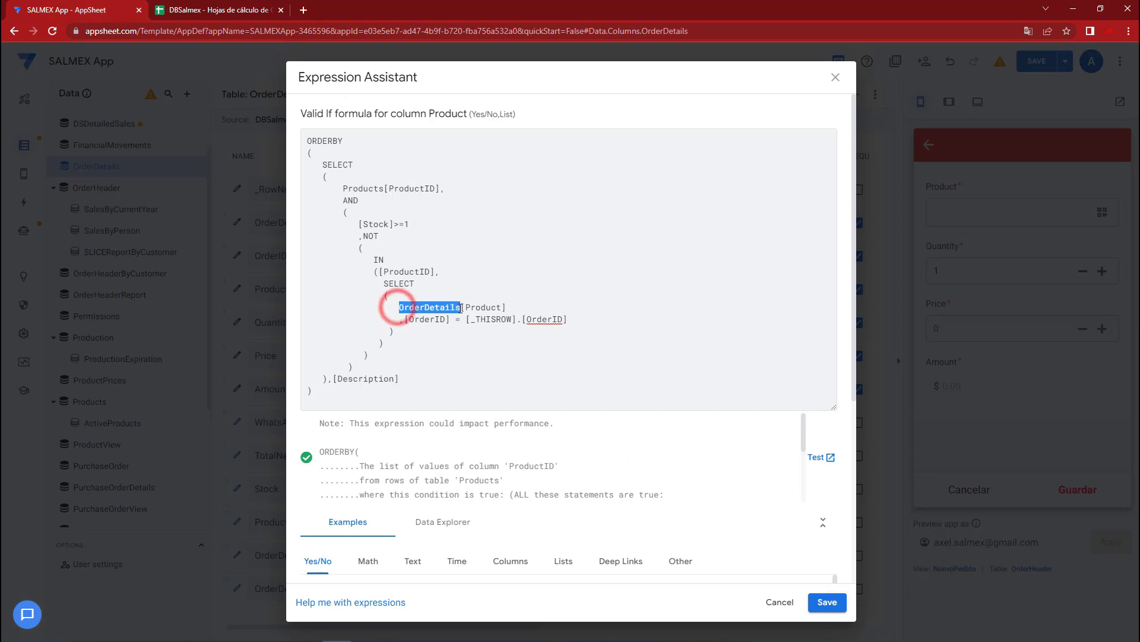
click(237, 10)
click(57, 629)
scroll(132, 542, down, 5)
scroll(132, 543, down, 3)
scroll(135, 523, up, 1)
click(130, 462)
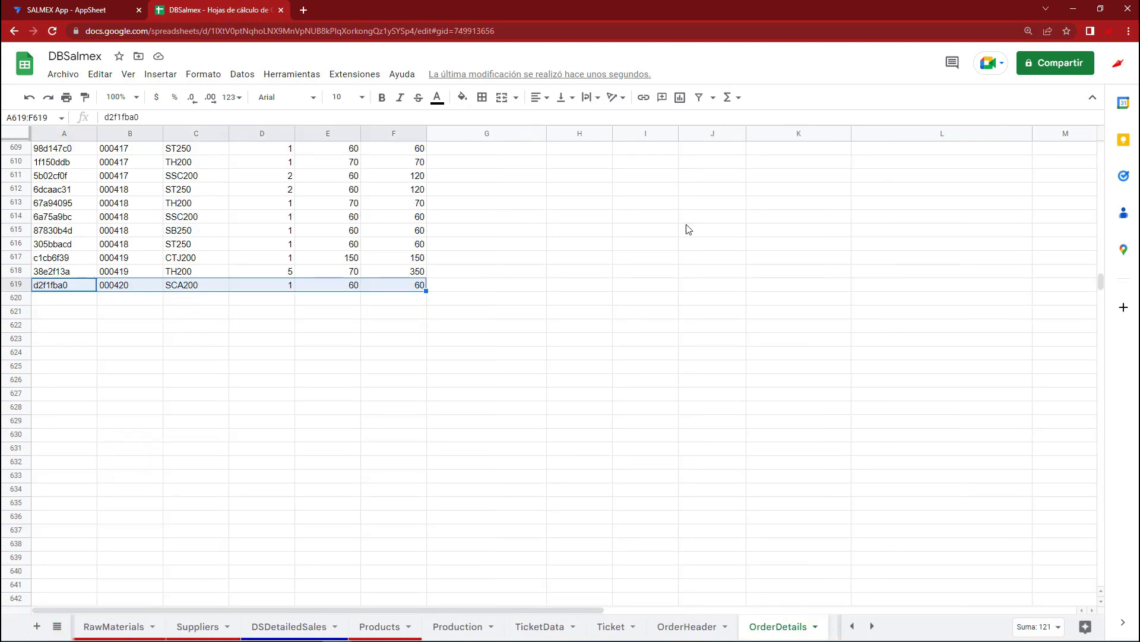
Freeze header row 1 of the OrderDetails sheet.
scroll(1092, 284, up, 5)
drag(1101, 275, 1101, 145)
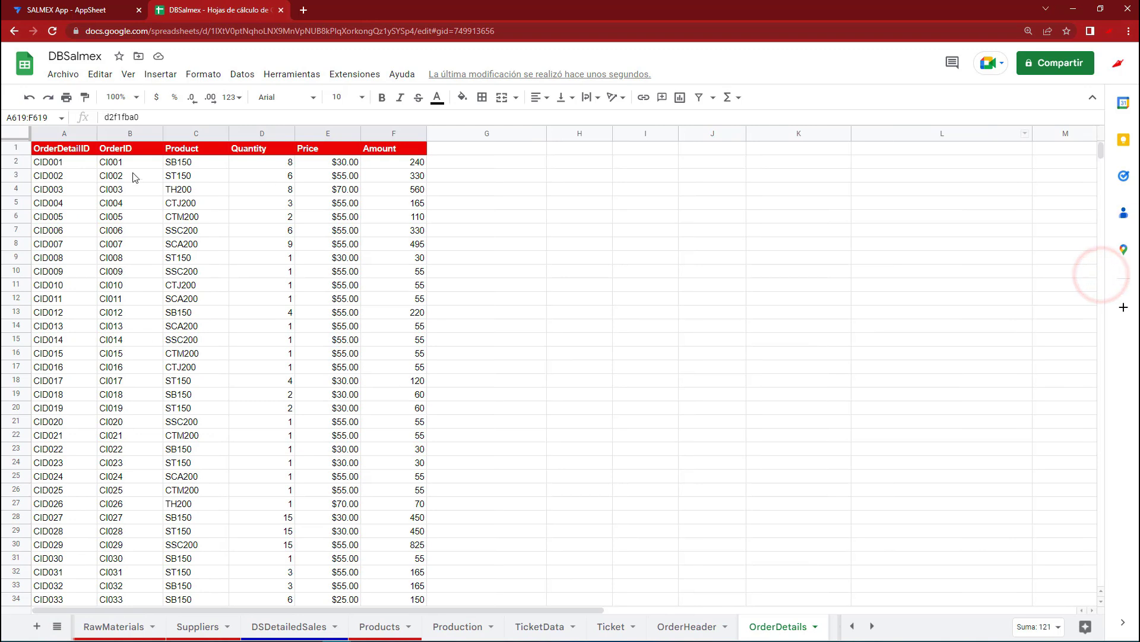
click(125, 153)
click(15, 147)
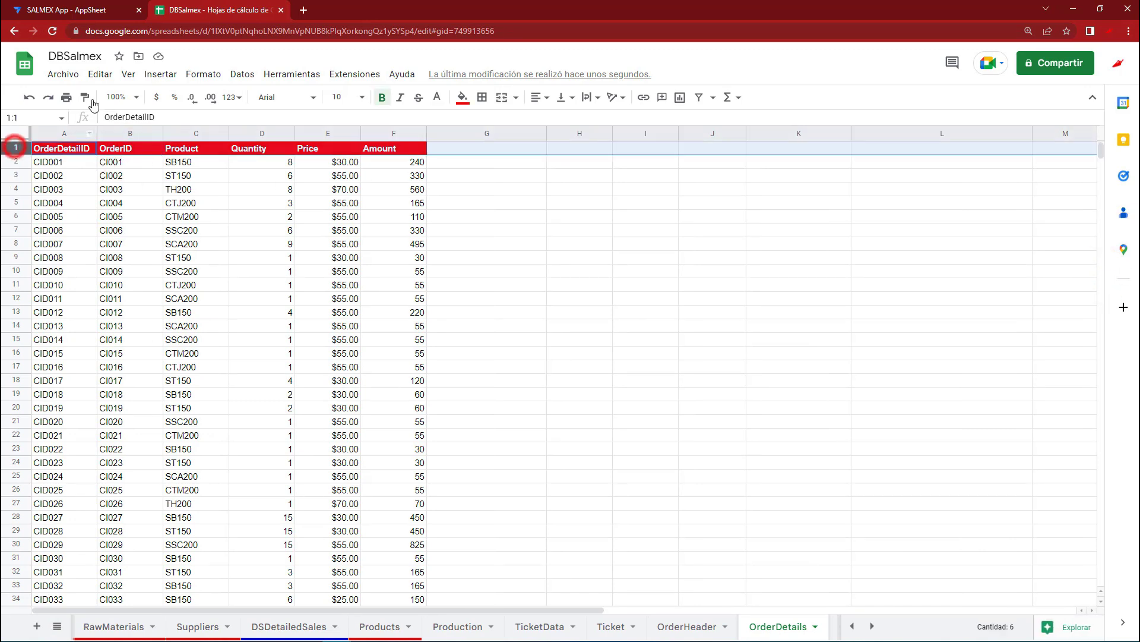
click(128, 73)
mouse_move(165, 119)
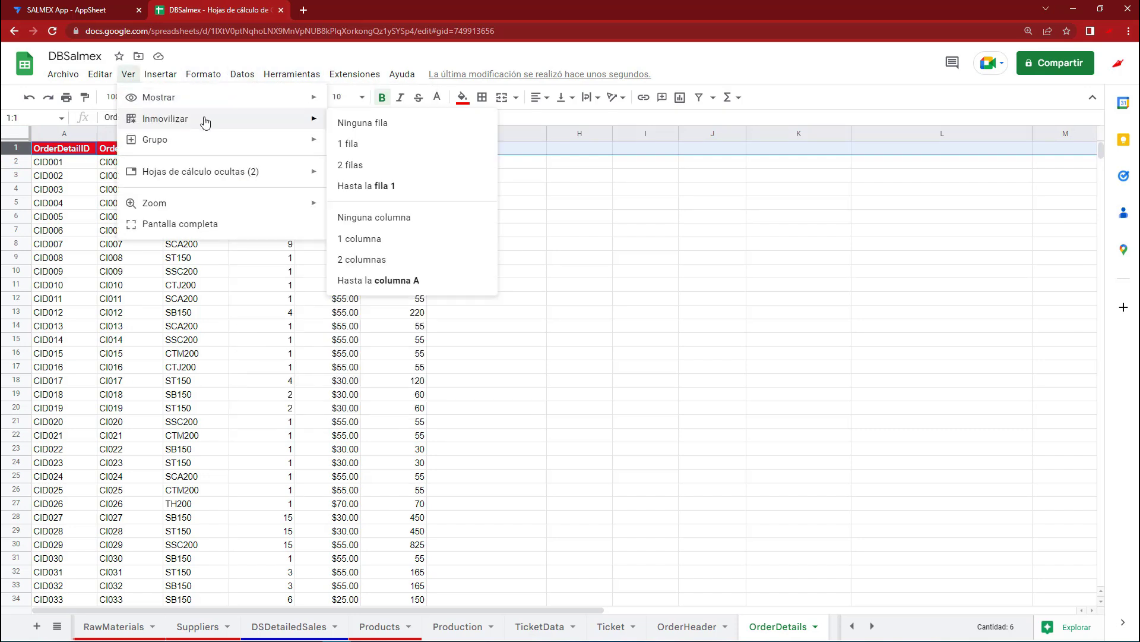
click(367, 144)
Go to the last order row, then return to the Product reference in the Valid If formula.
scroll(262, 242, down, 5)
scroll(1014, 212, down, 6)
drag(1101, 176, 1105, 295)
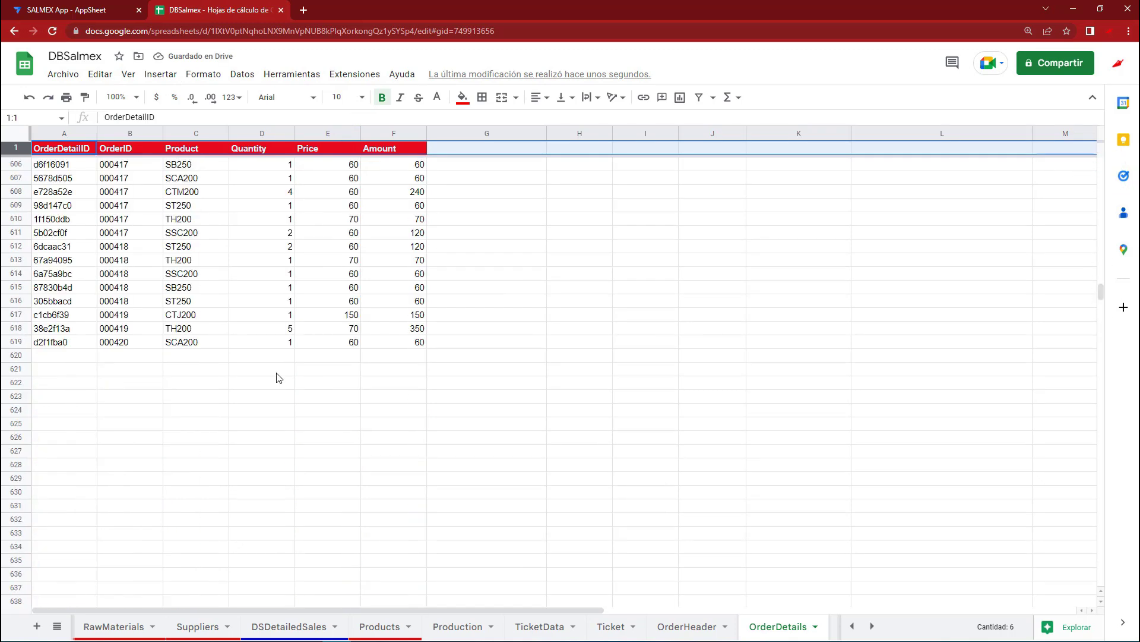
click(149, 355)
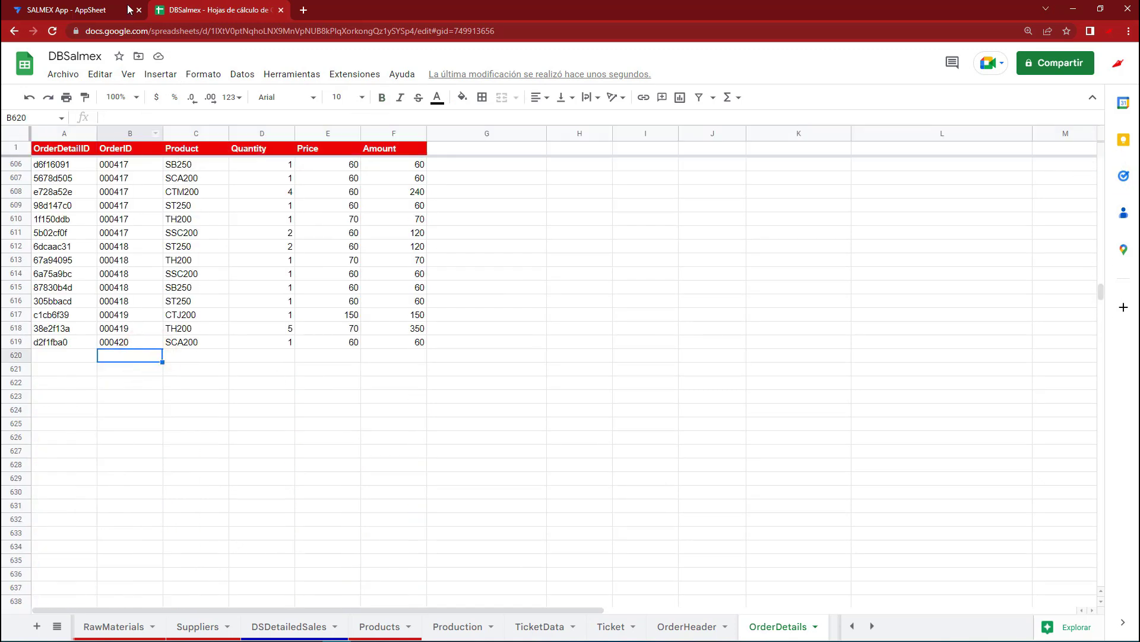
click(95, 8)
click(488, 308)
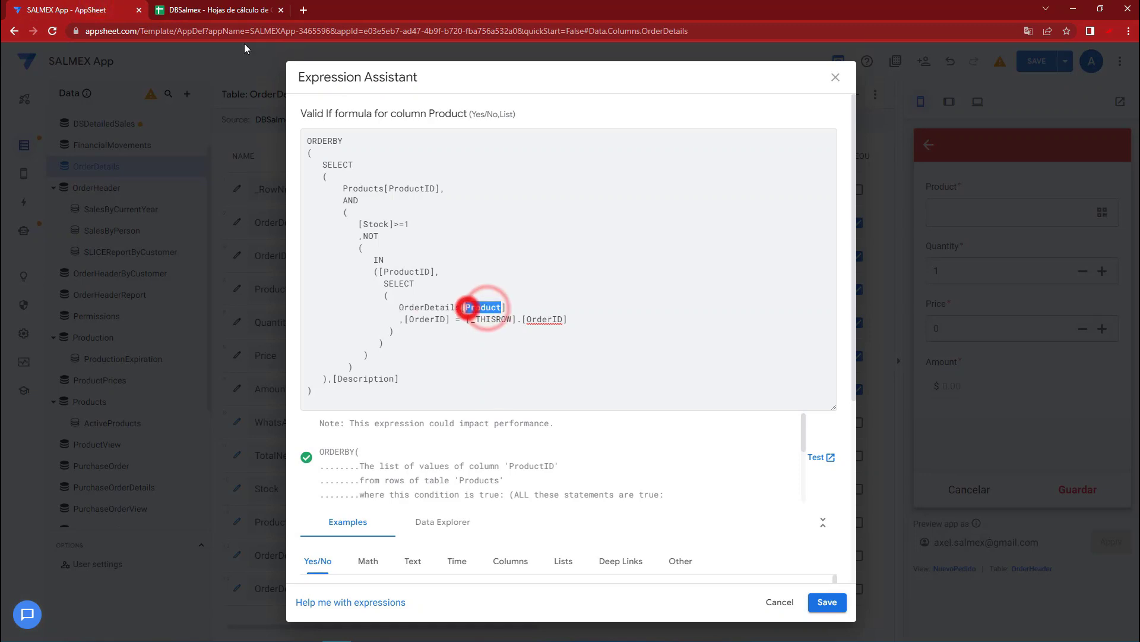
Compare the formula's Product and [_THISROW].[OrderID] references with the sheet, then save the Valid If.
click(223, 9)
click(202, 133)
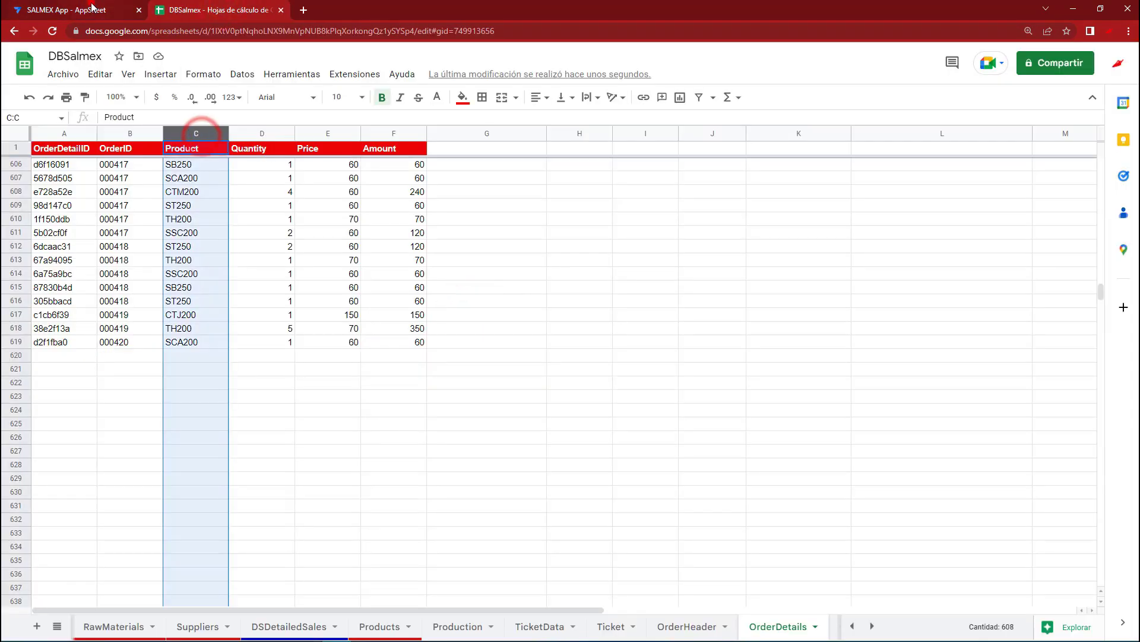
click(89, 9)
double_click(407, 319)
drag(467, 321, 572, 321)
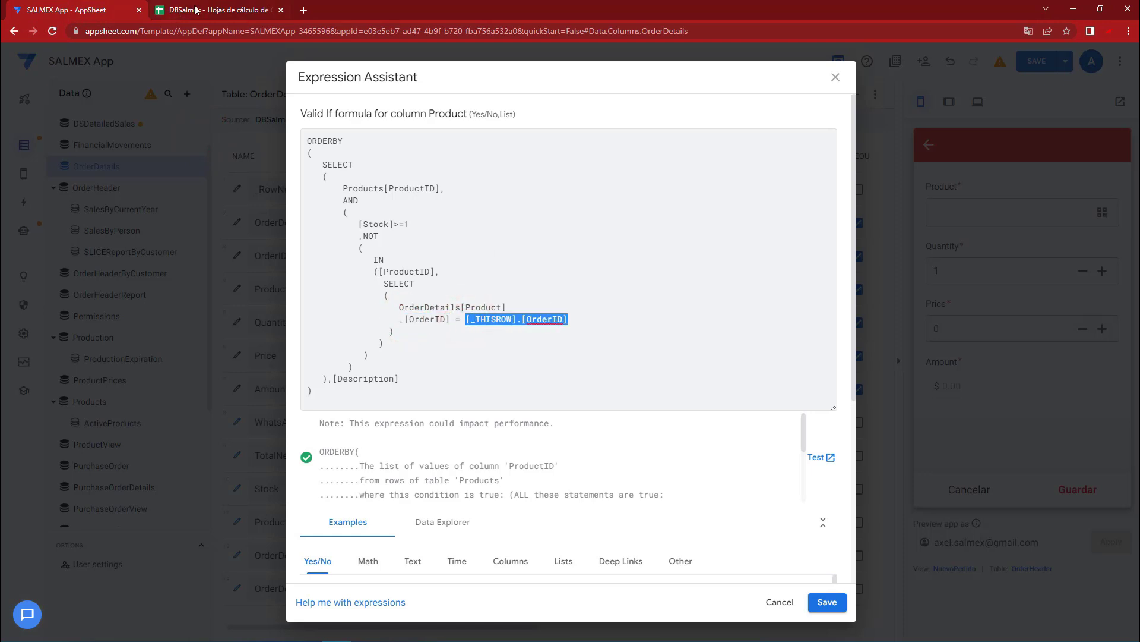
click(195, 9)
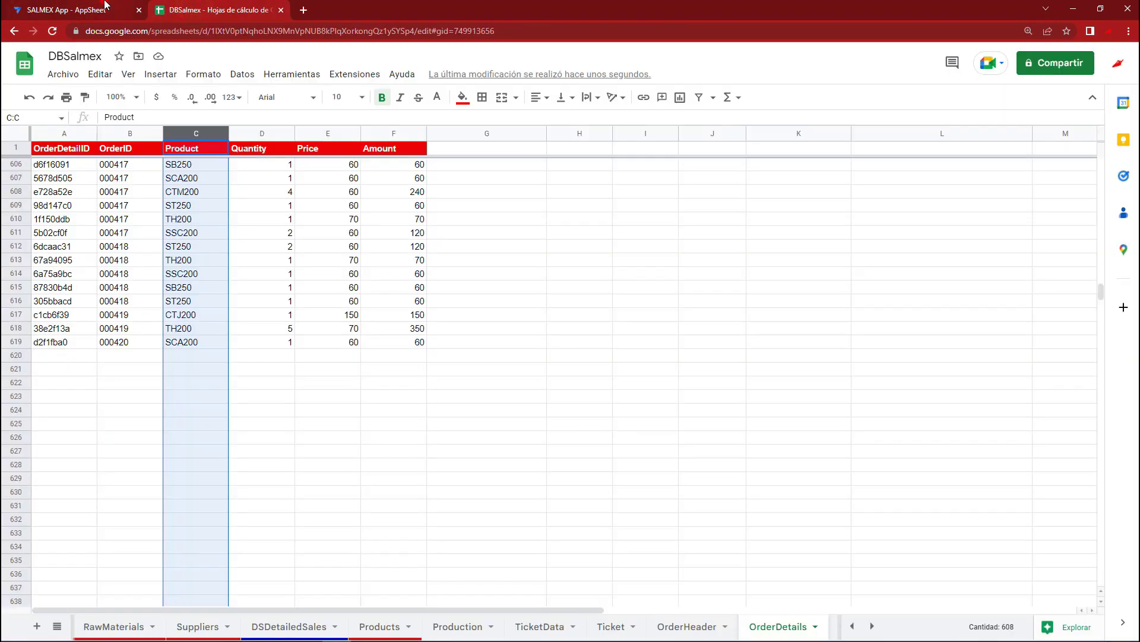
click(105, 6)
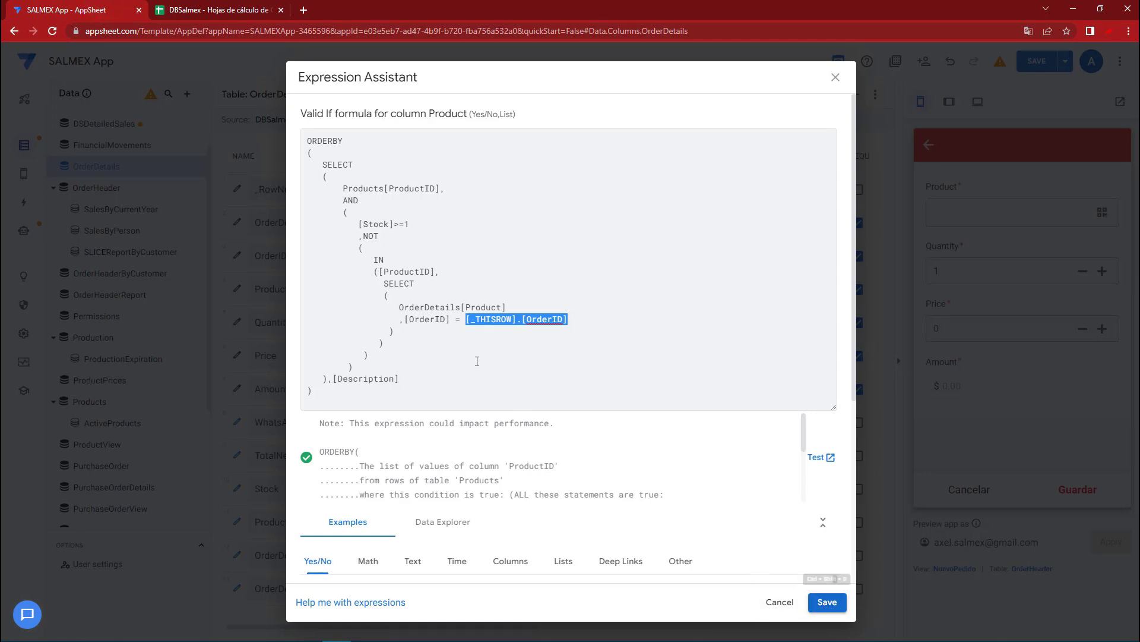
shift+click(361, 240)
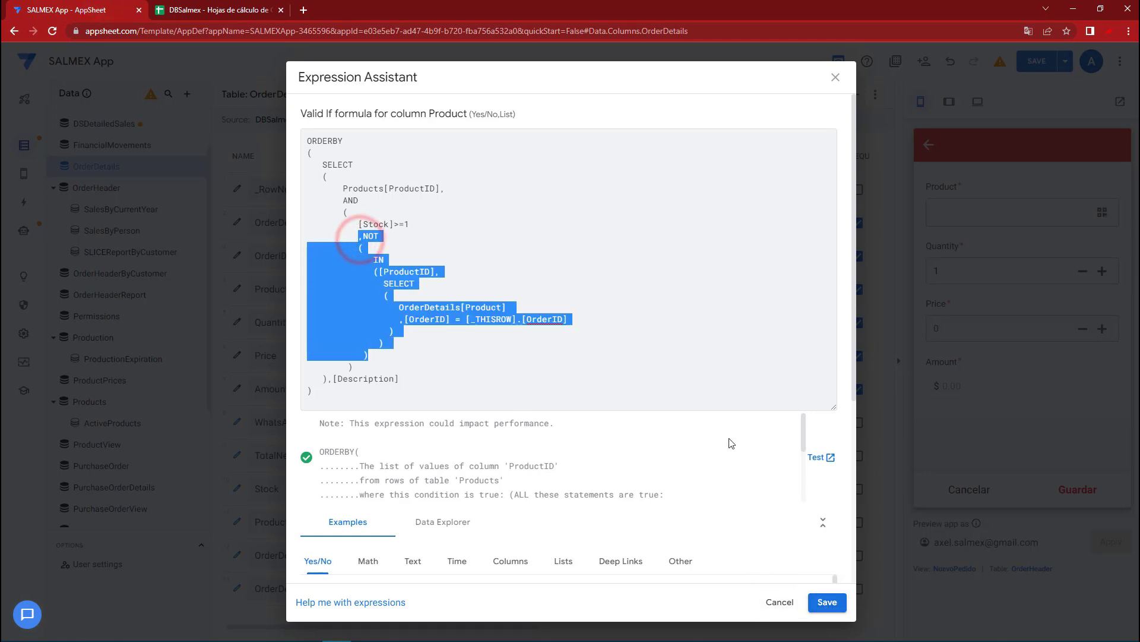
click(828, 602)
click(743, 113)
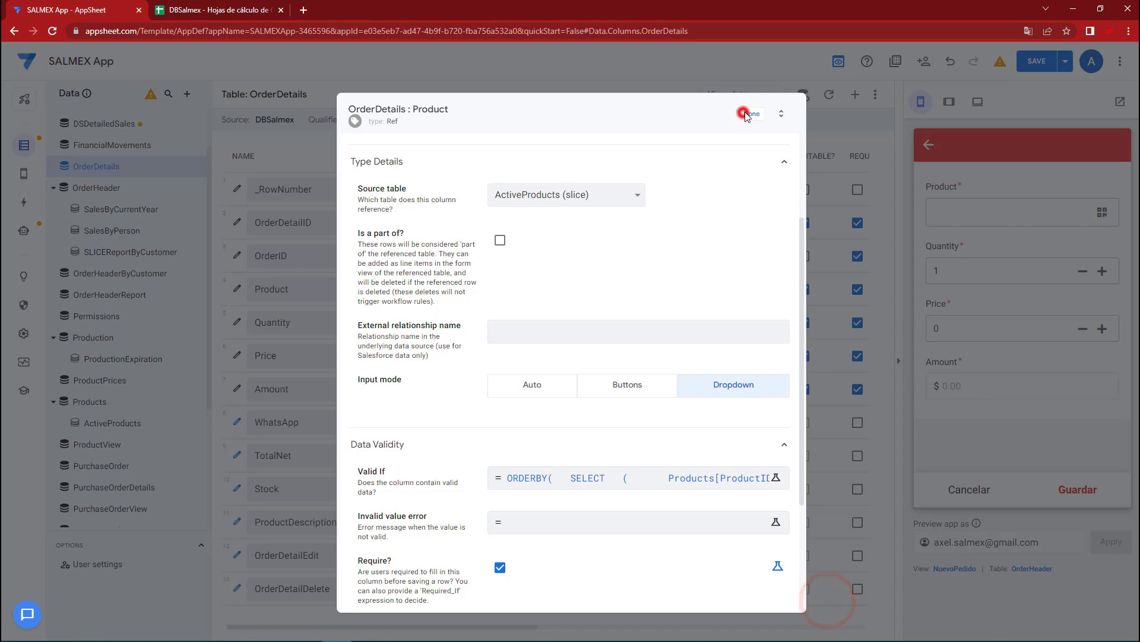
Save the SALMEX App changes so the preview re-syncs.
click(1046, 64)
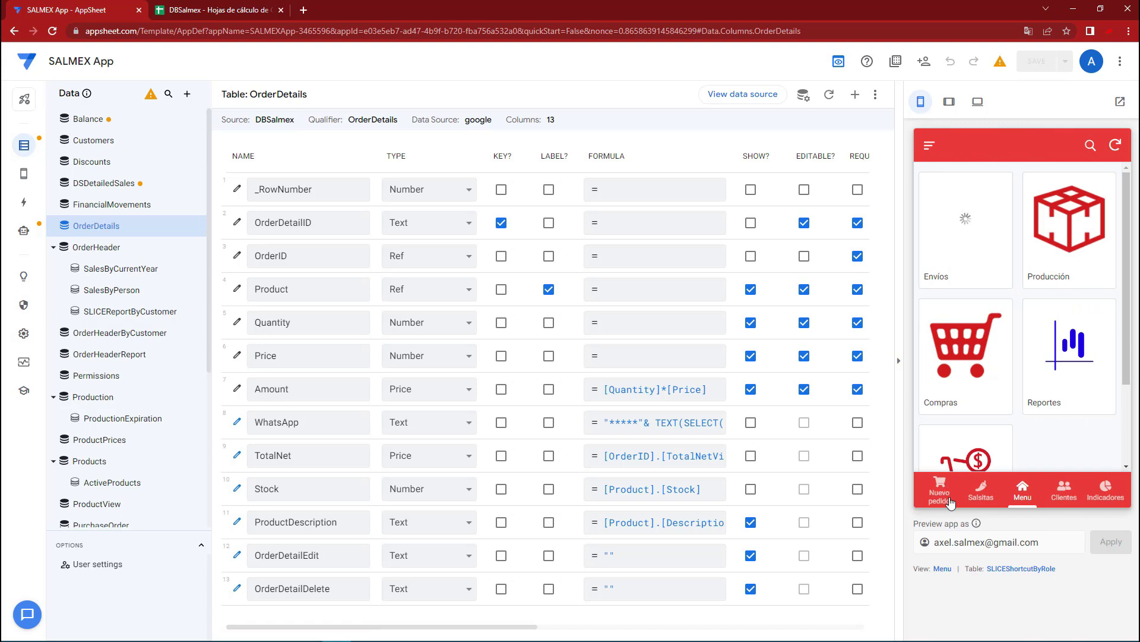
Start a cash test order in the preview with a SALSA TAMPICO 250 G line.
click(948, 499)
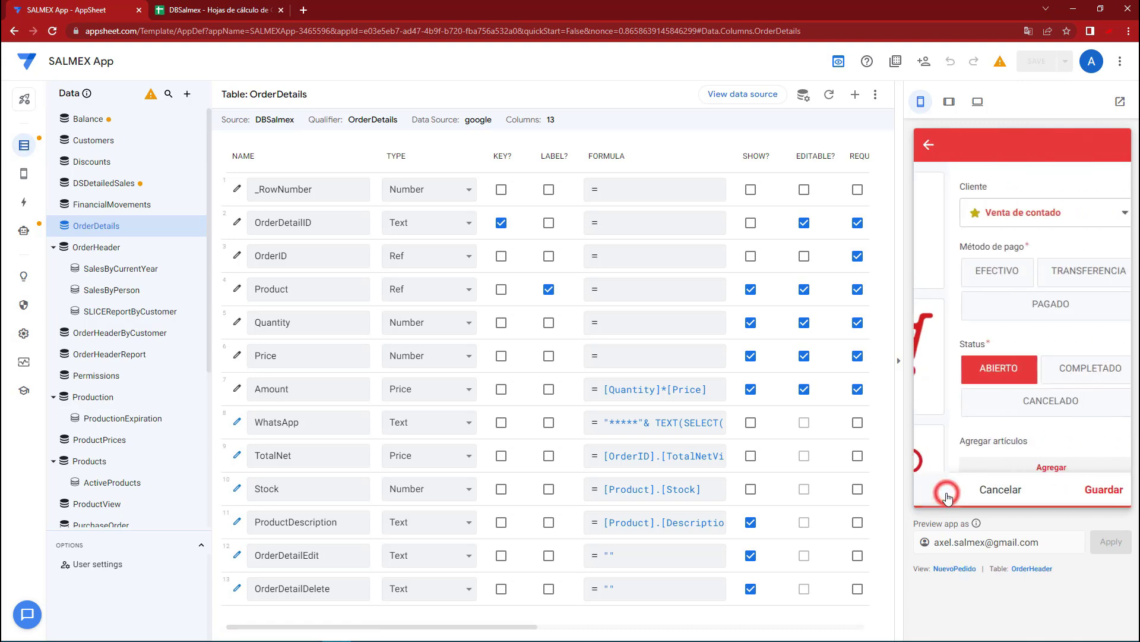
click(960, 275)
scroll(980, 368, down, 2)
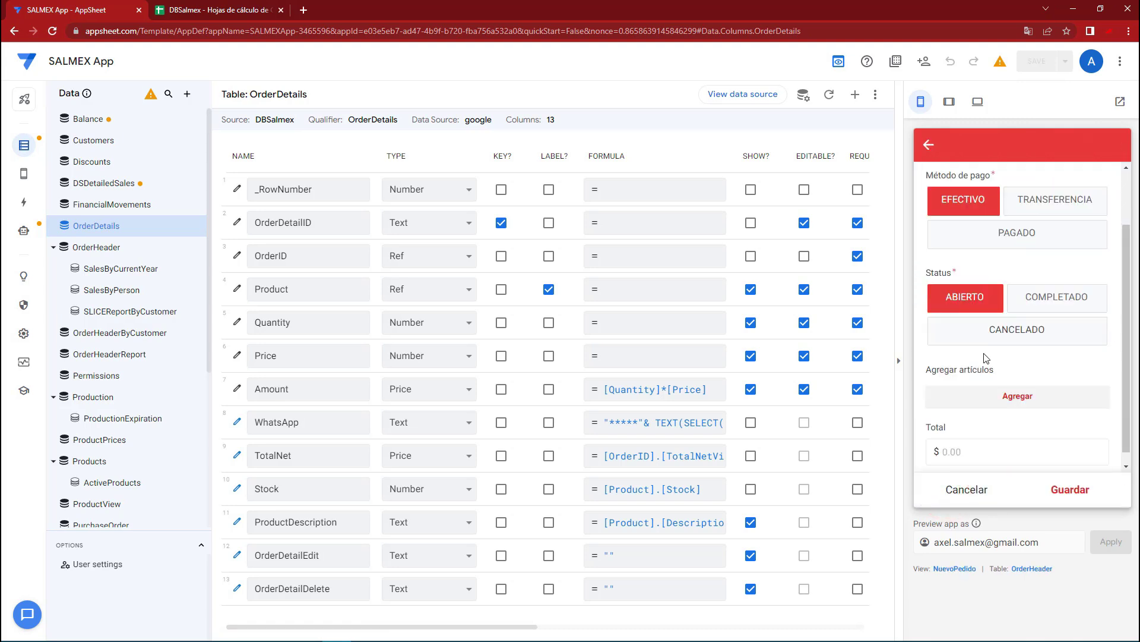
click(985, 389)
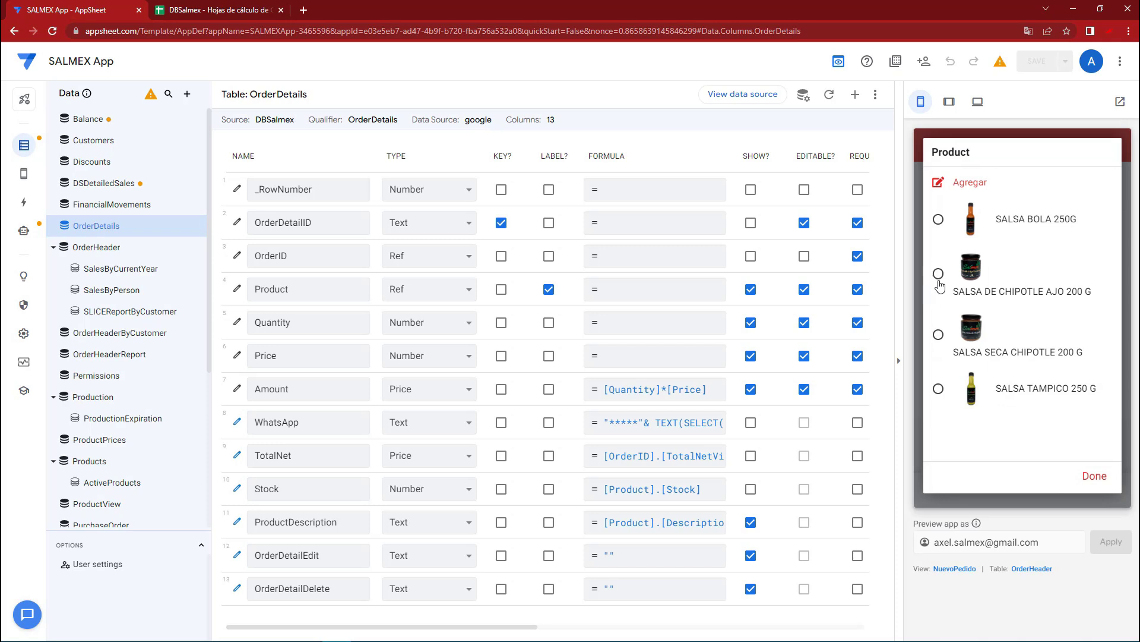
click(939, 390)
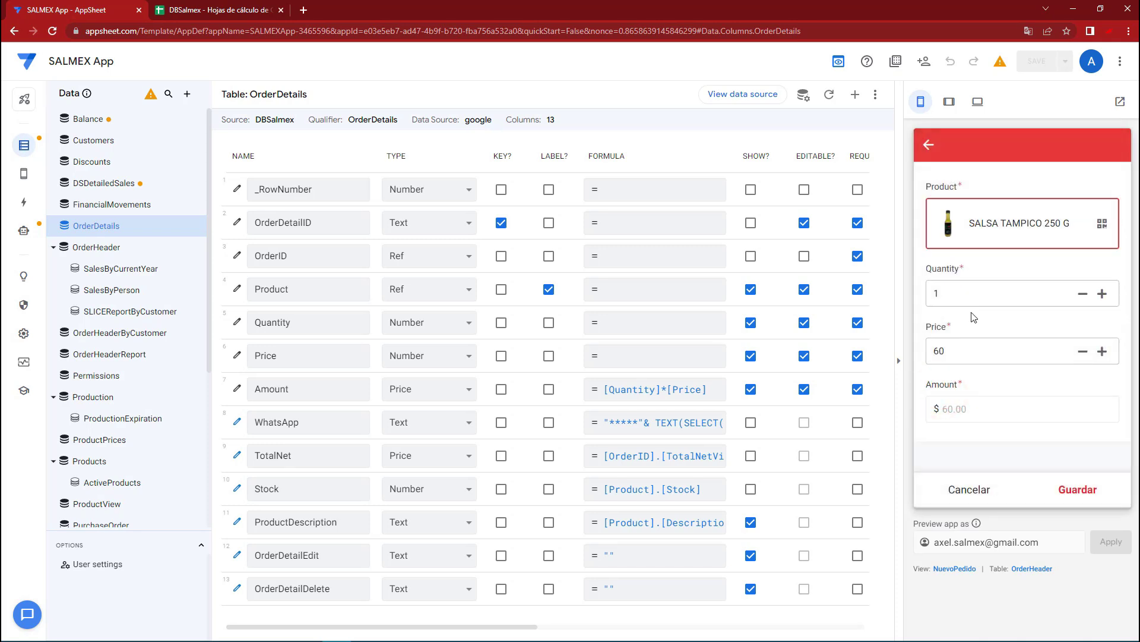
click(1077, 493)
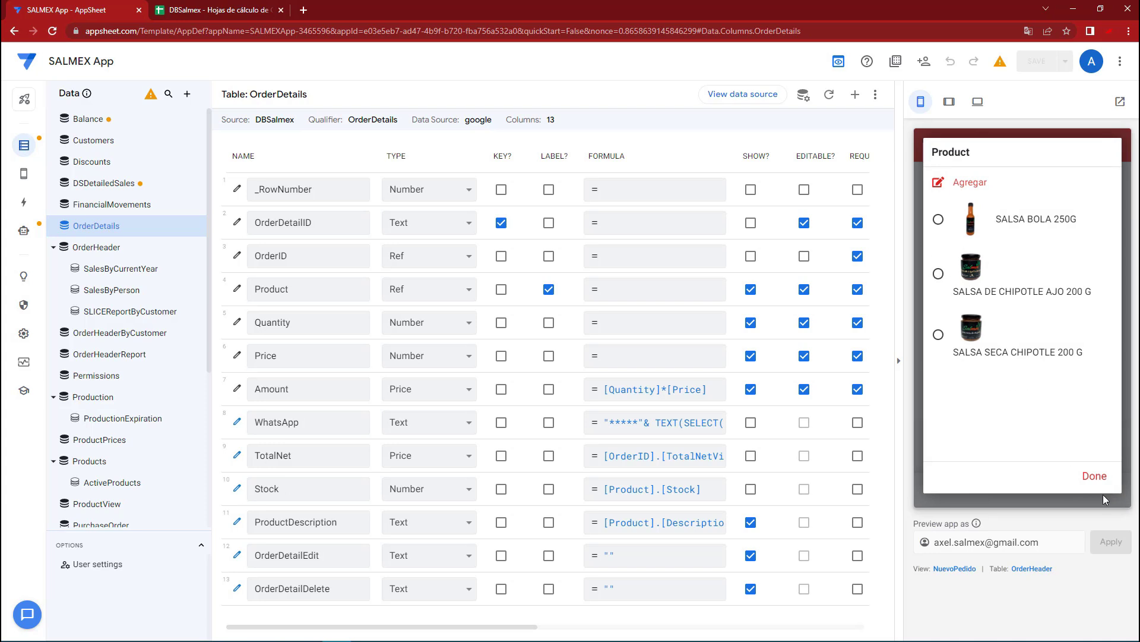
click(1098, 478)
click(980, 483)
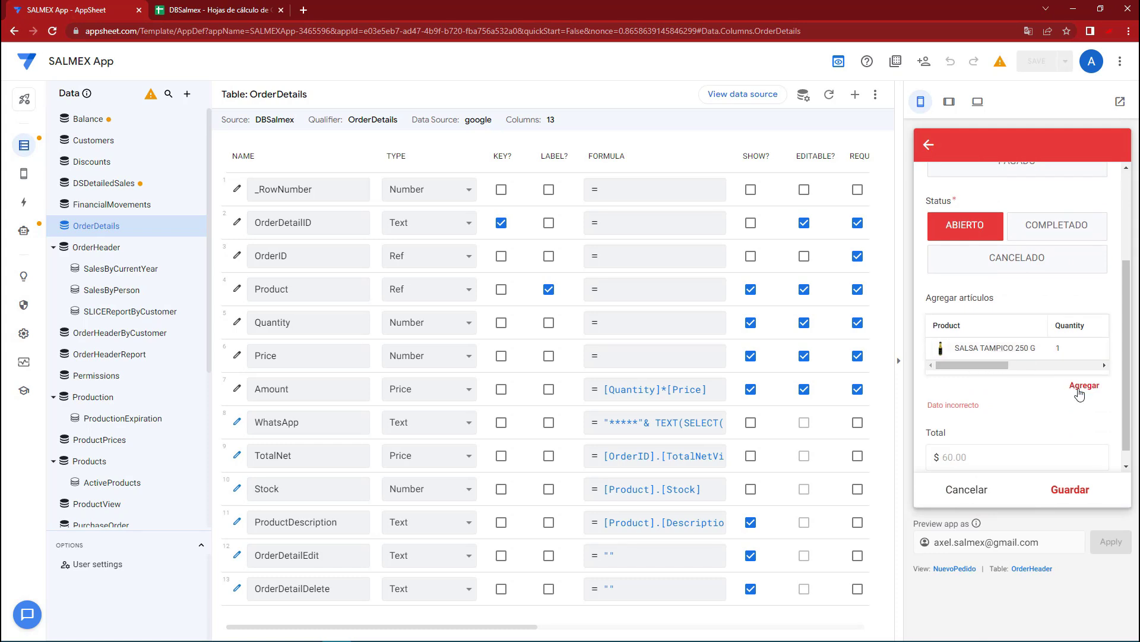
Add lines for SALSA BOLA 250G, SALSA DE CHIPOTLE AJO 200 G and SALSA SECA CHIPOTLE 200 G.
click(1080, 391)
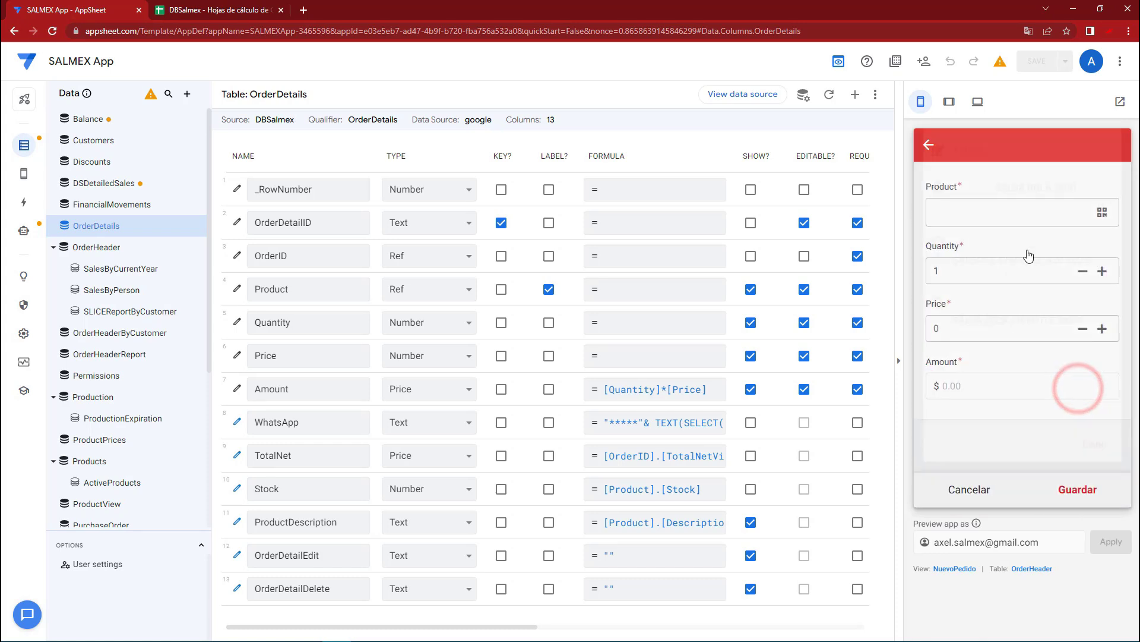
click(996, 226)
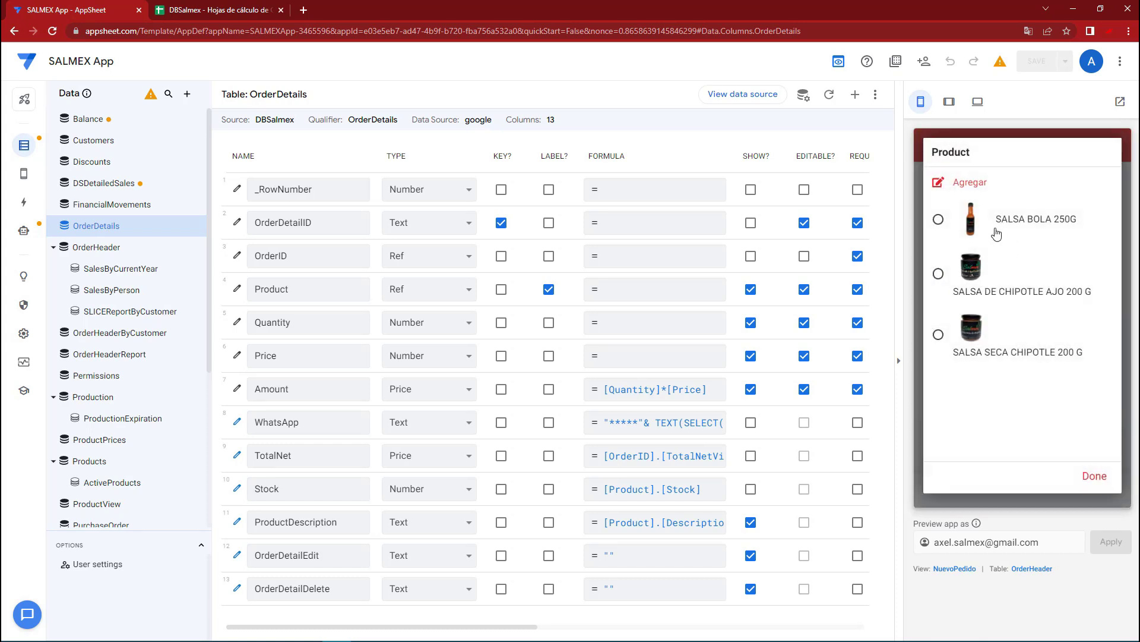
click(955, 229)
click(1071, 490)
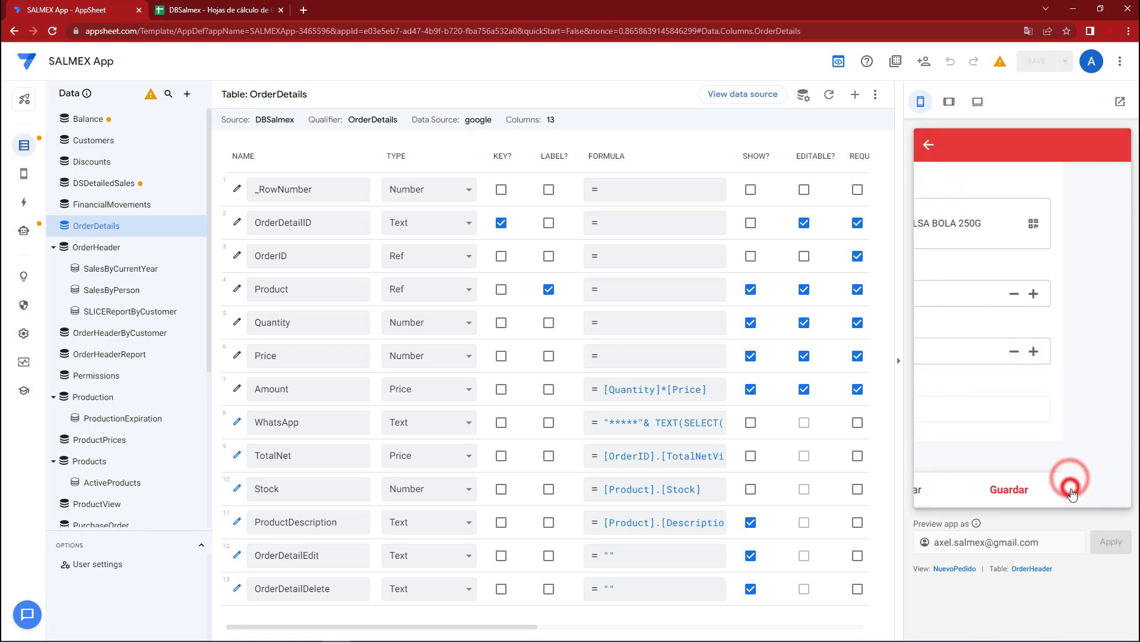
click(1003, 217)
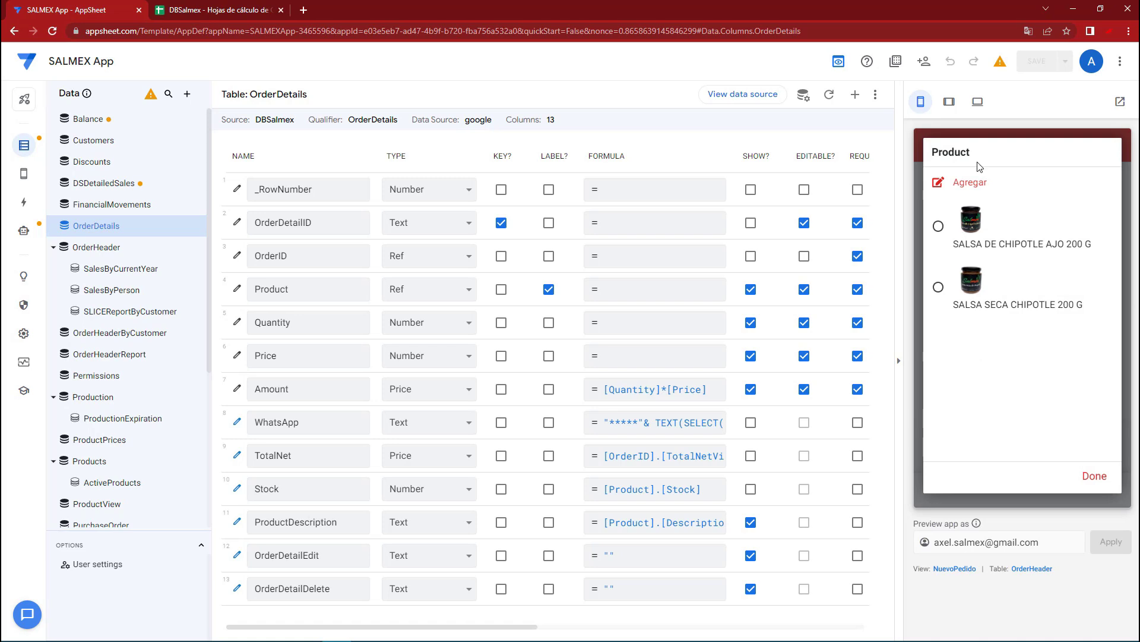
click(977, 232)
click(1073, 490)
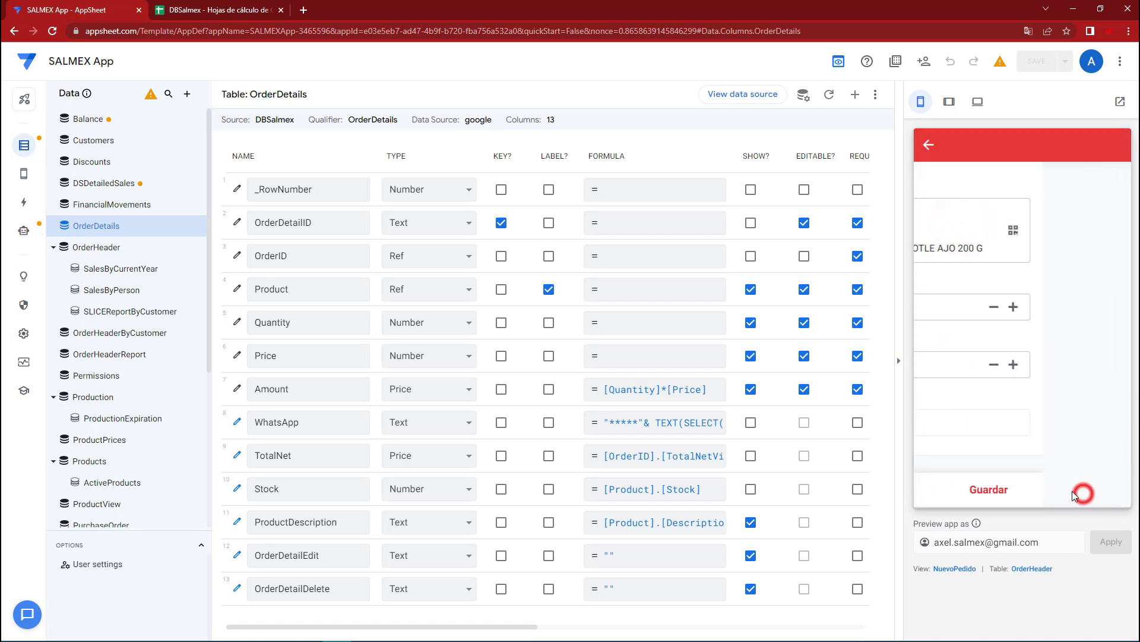
click(1004, 226)
click(1005, 231)
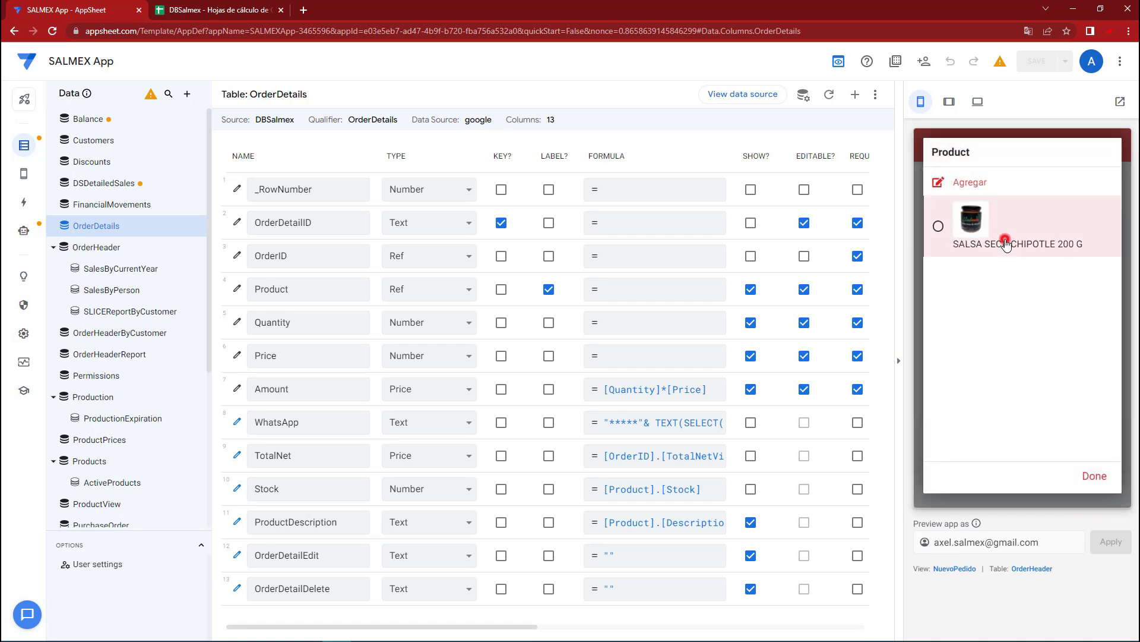
click(1072, 486)
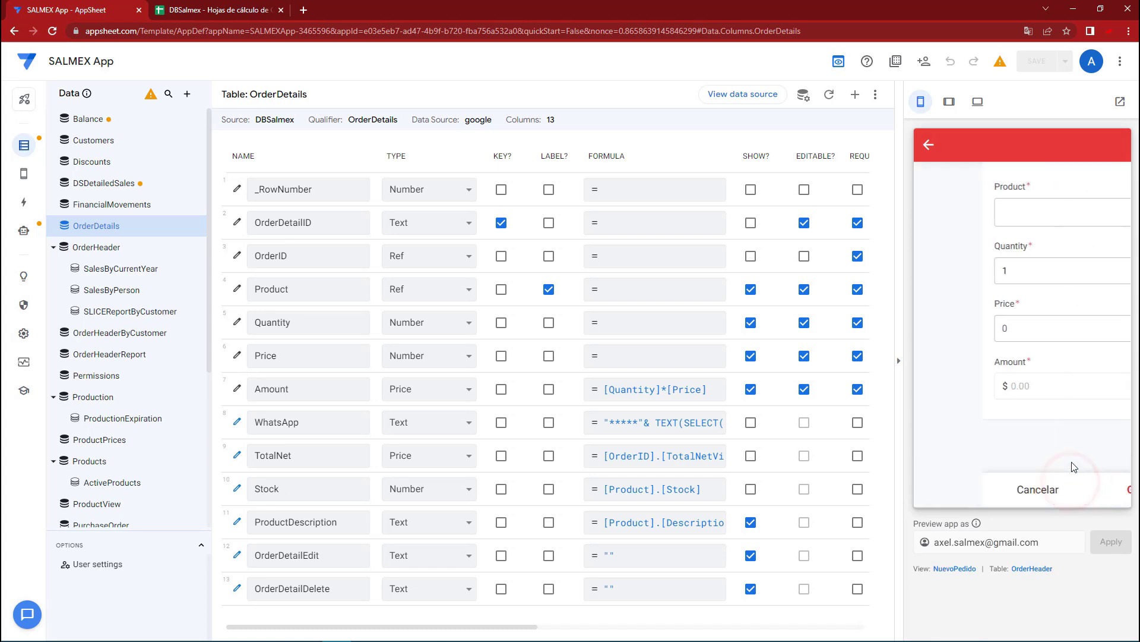
click(1023, 237)
click(1096, 476)
click(1092, 479)
Discard the unsaved test order and show the Pedidos list.
drag(976, 364, 961, 360)
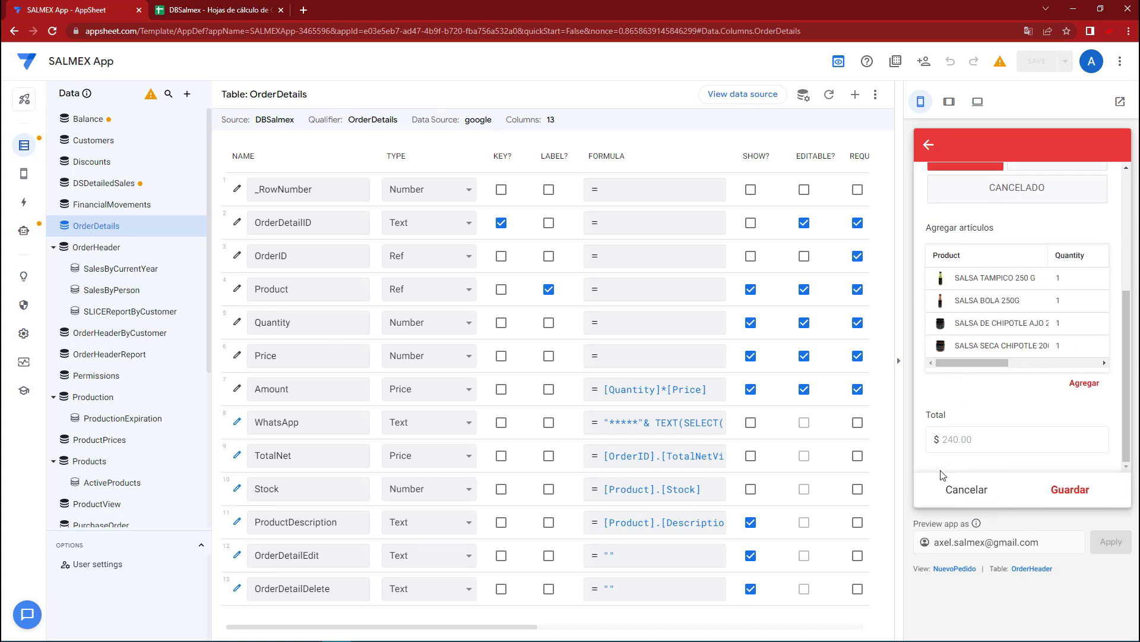
drag(973, 360, 990, 363)
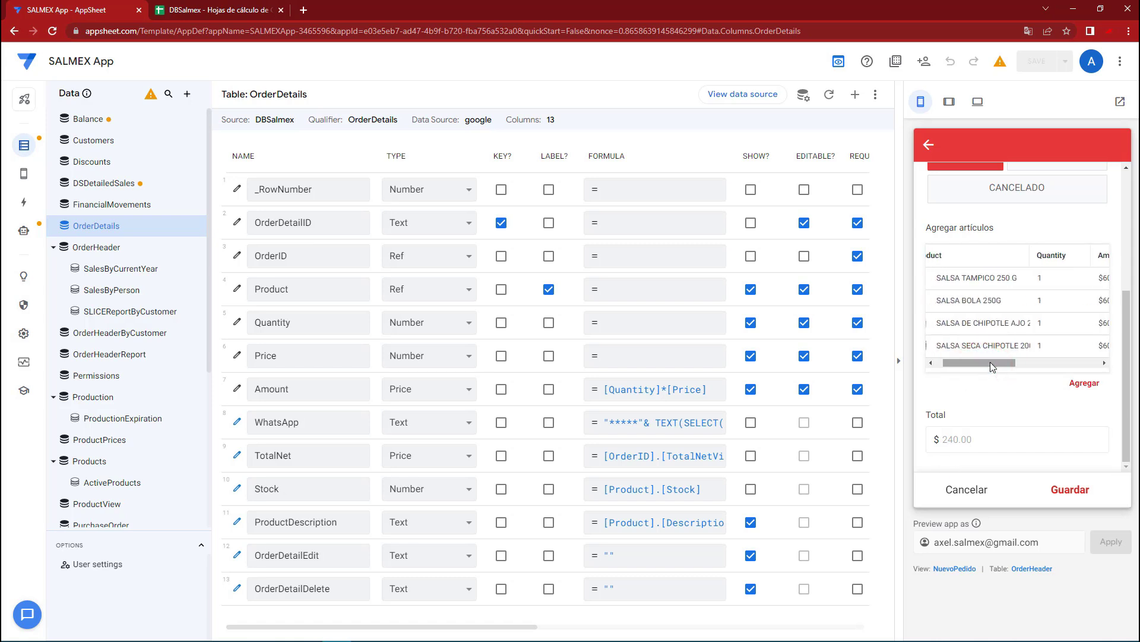
click(966, 489)
click(1084, 304)
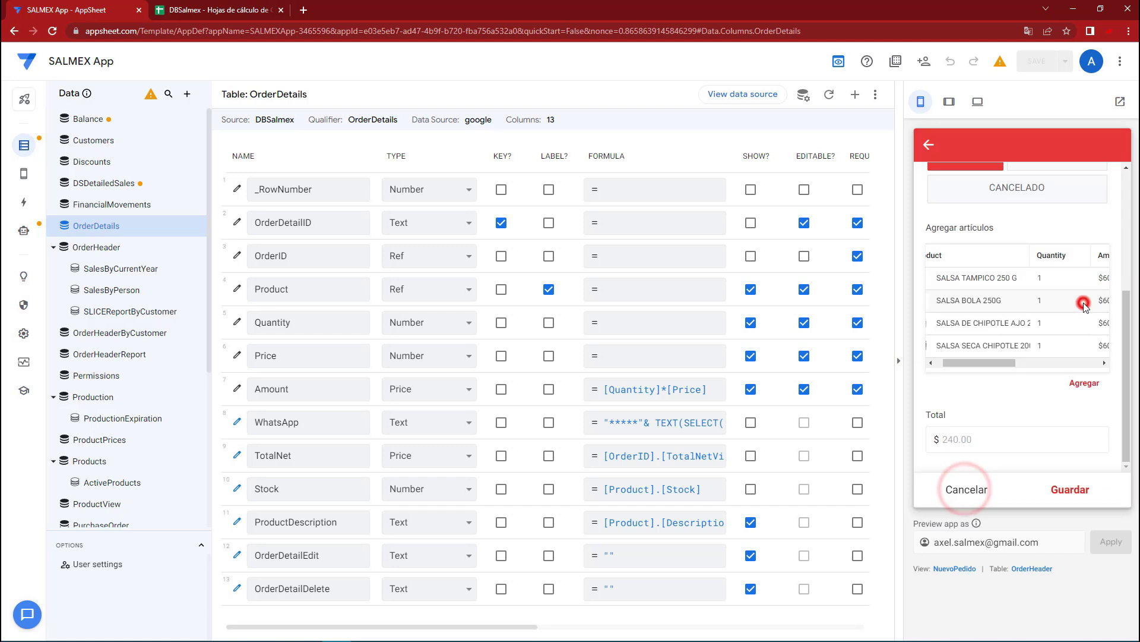
scroll(960, 386, down, 2)
click(954, 372)
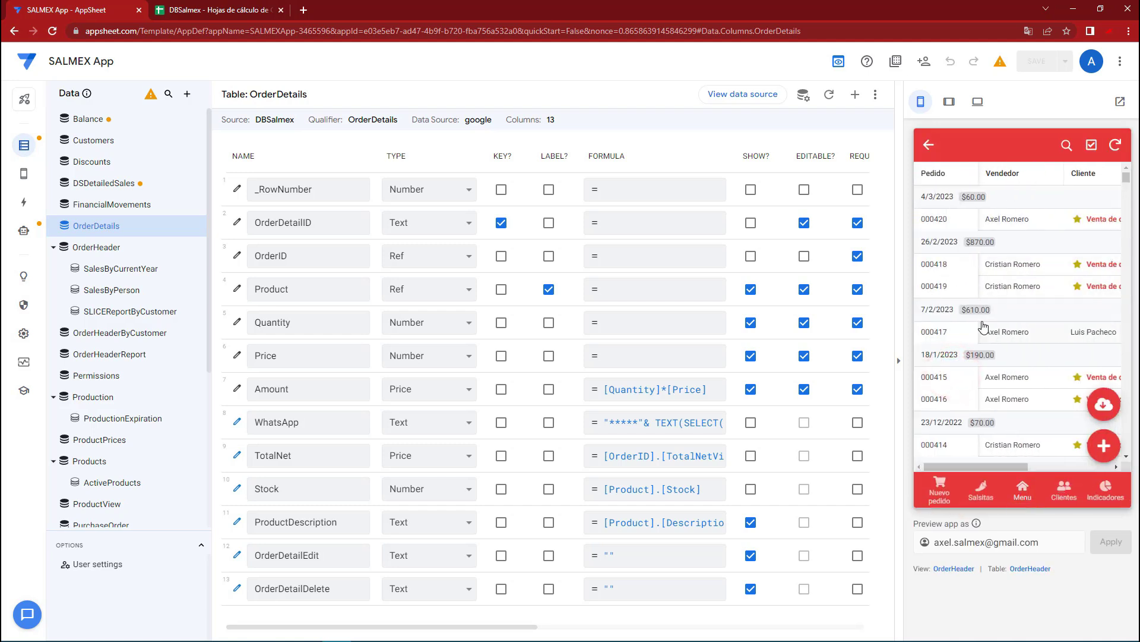
Open order 000417 and check its six articles.
click(983, 328)
scroll(980, 315, down, 5)
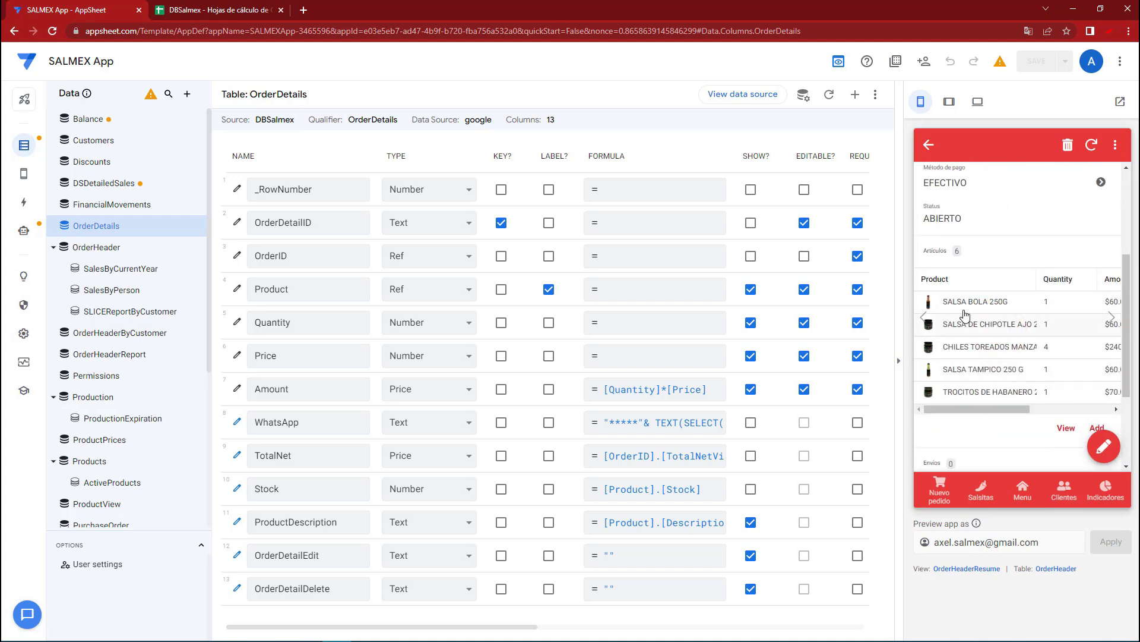
click(969, 255)
click(957, 252)
Start a new order with an item line for SALSA BOLA 250G, quantity 1, price 60.
click(941, 492)
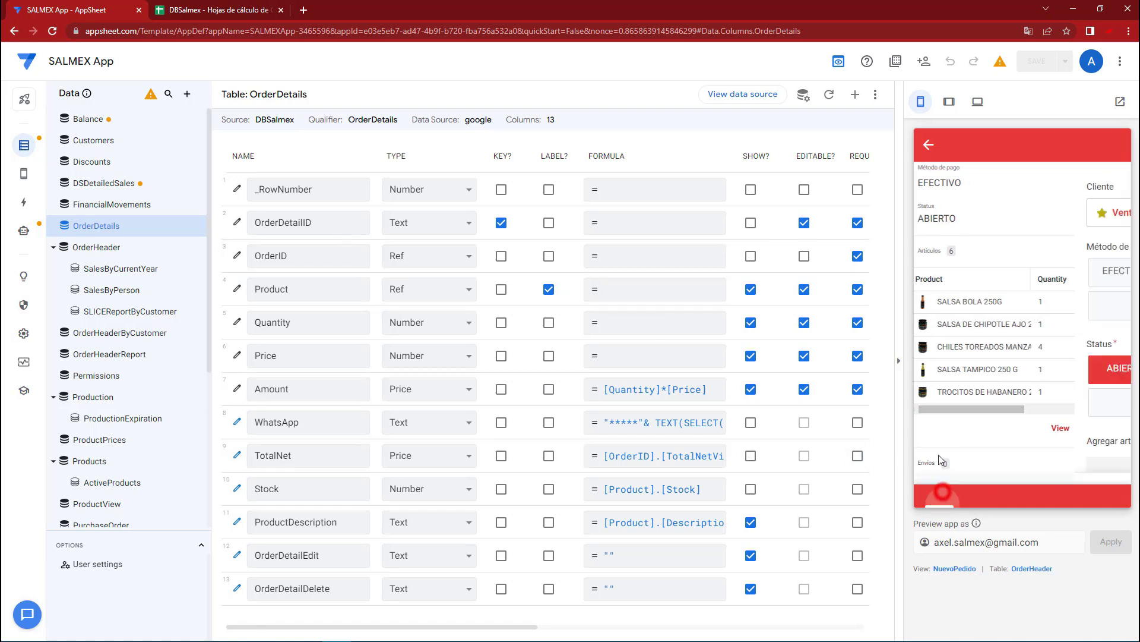
scroll(949, 356, down, 2)
click(950, 390)
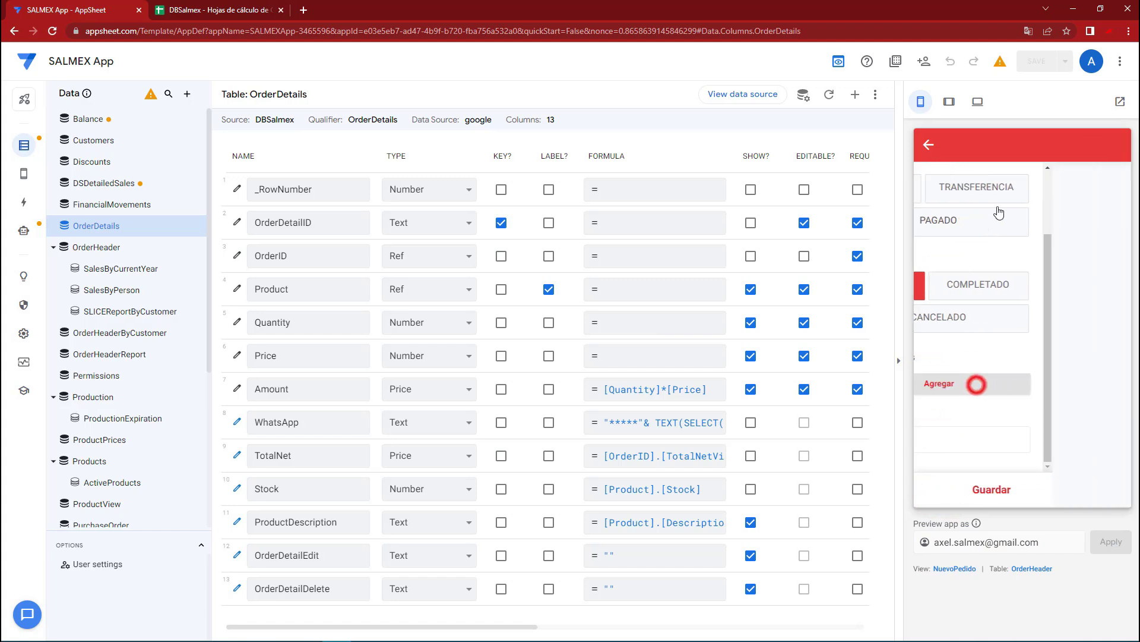
click(972, 214)
click(1095, 478)
click(985, 491)
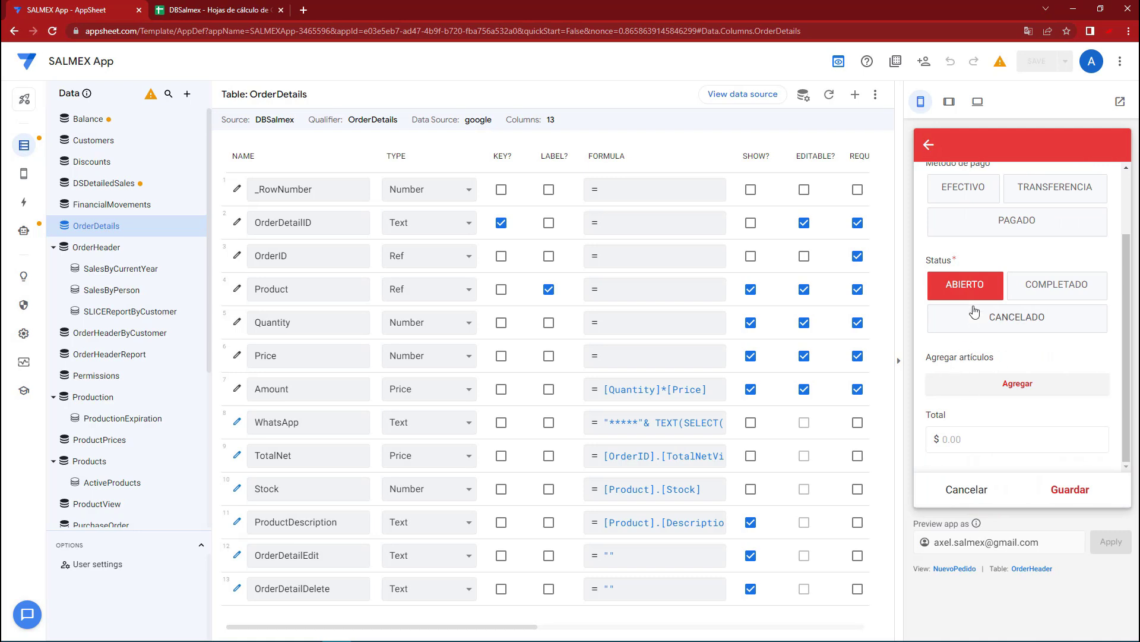
click(993, 385)
click(979, 221)
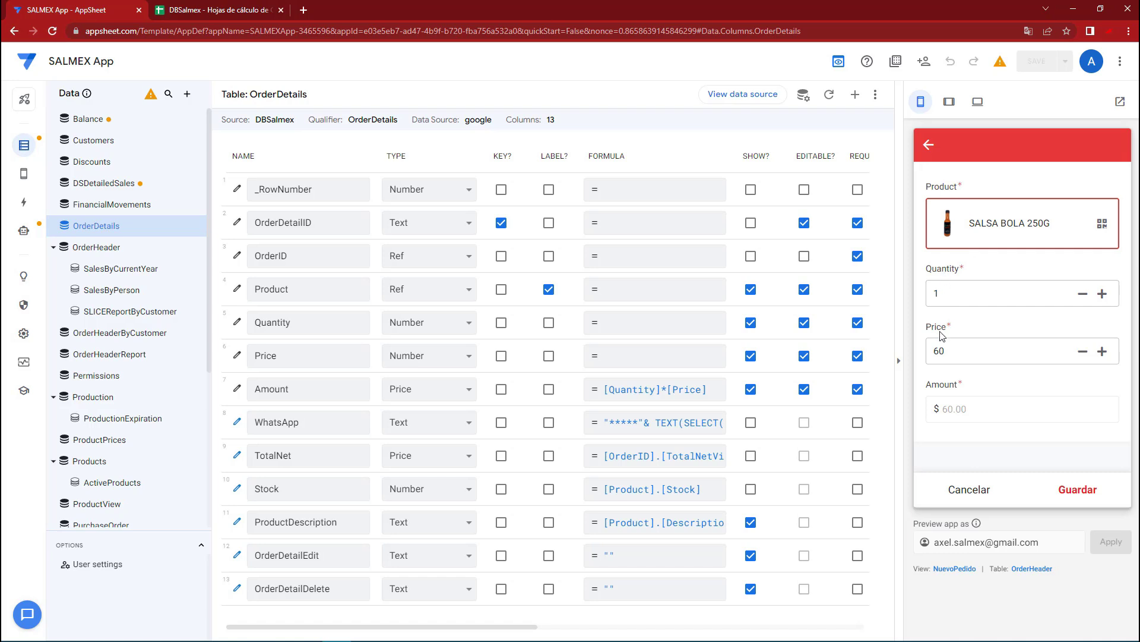
click(942, 385)
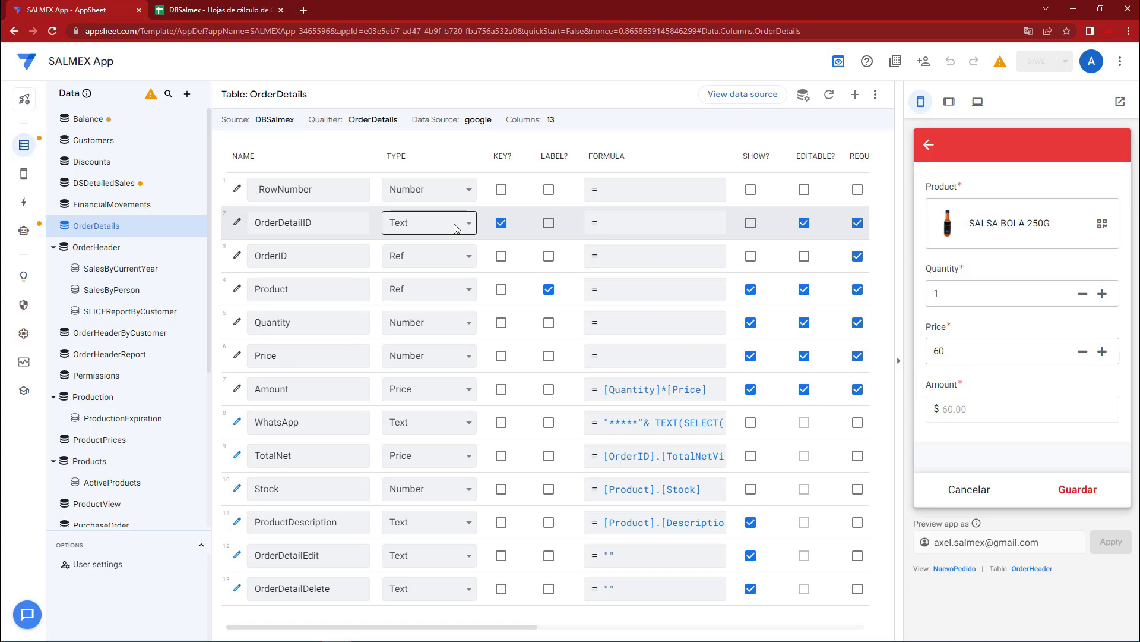
mouse_move(24, 173)
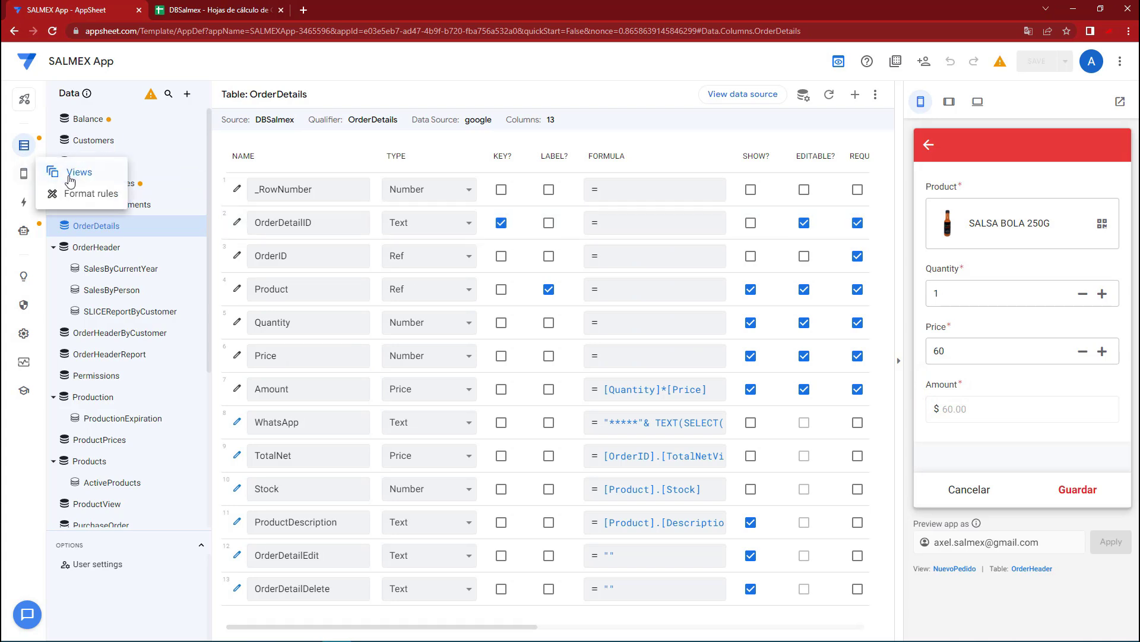
Check the first Column order slot of the OrderDetails view, then list OrderHeader's 19 columns.
click(70, 177)
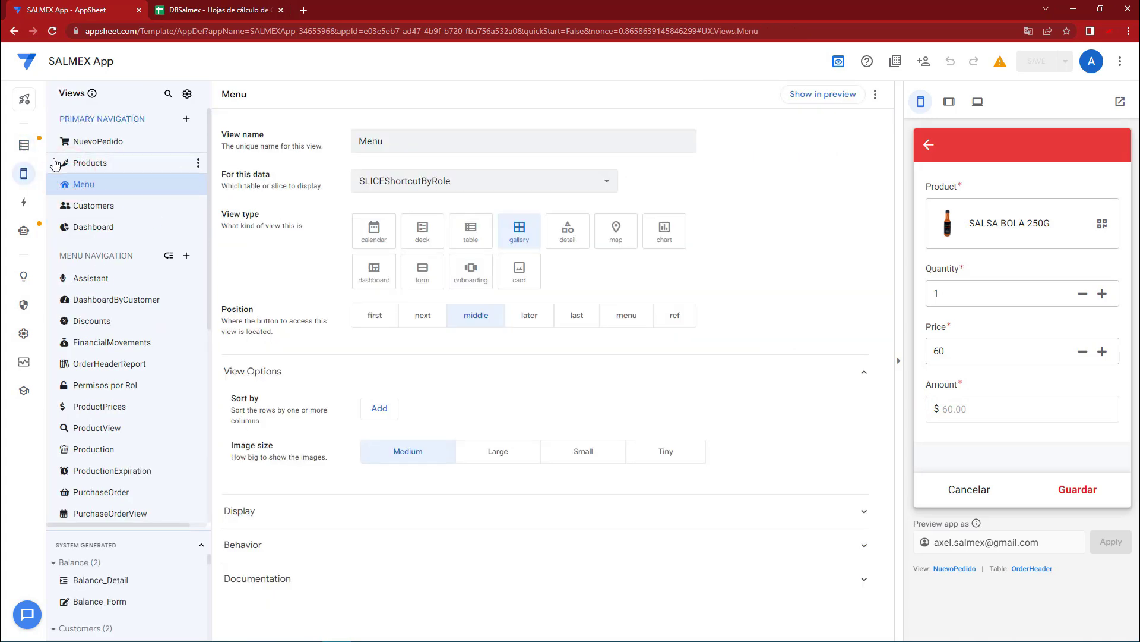
scroll(113, 333, down, 2)
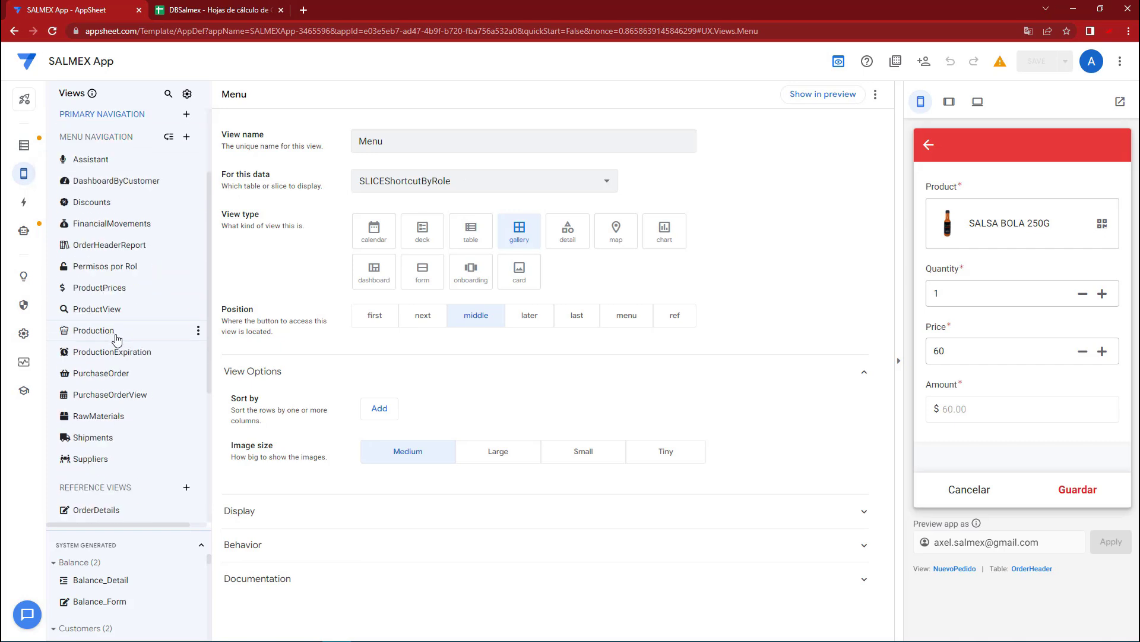
scroll(101, 392, down, 3)
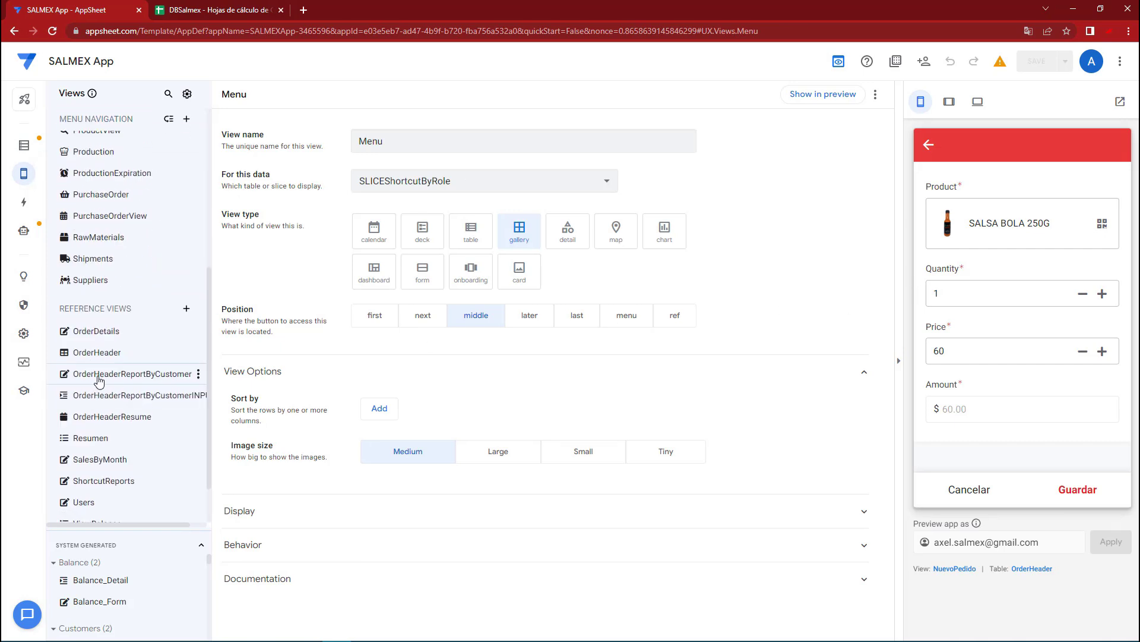
scroll(95, 380, down, 1)
click(108, 273)
scroll(277, 328, down, 2)
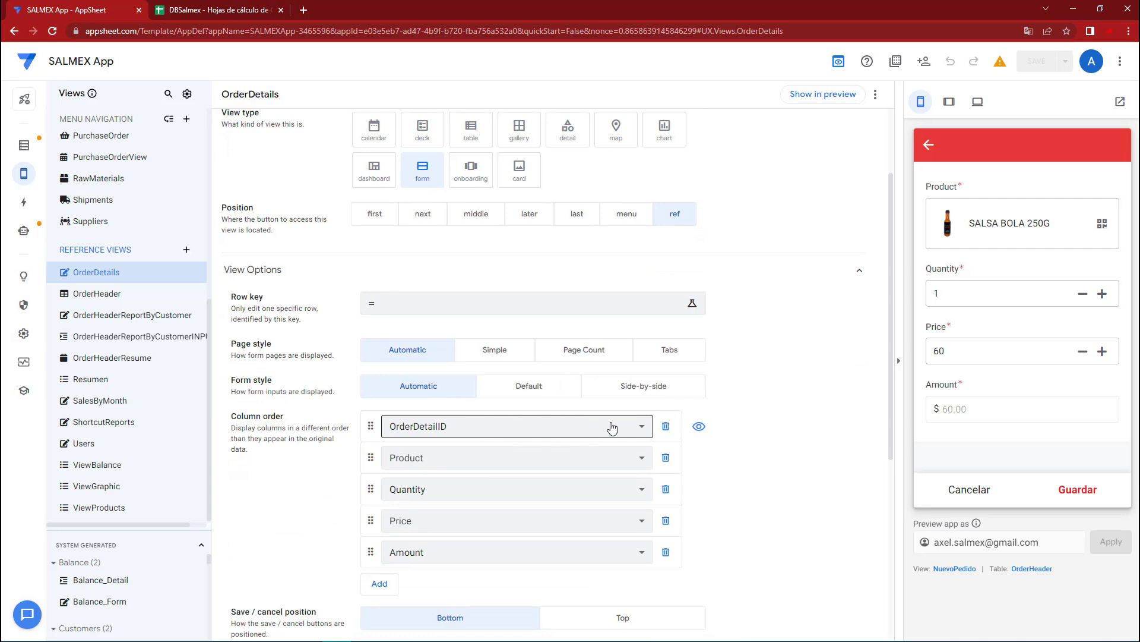
click(644, 426)
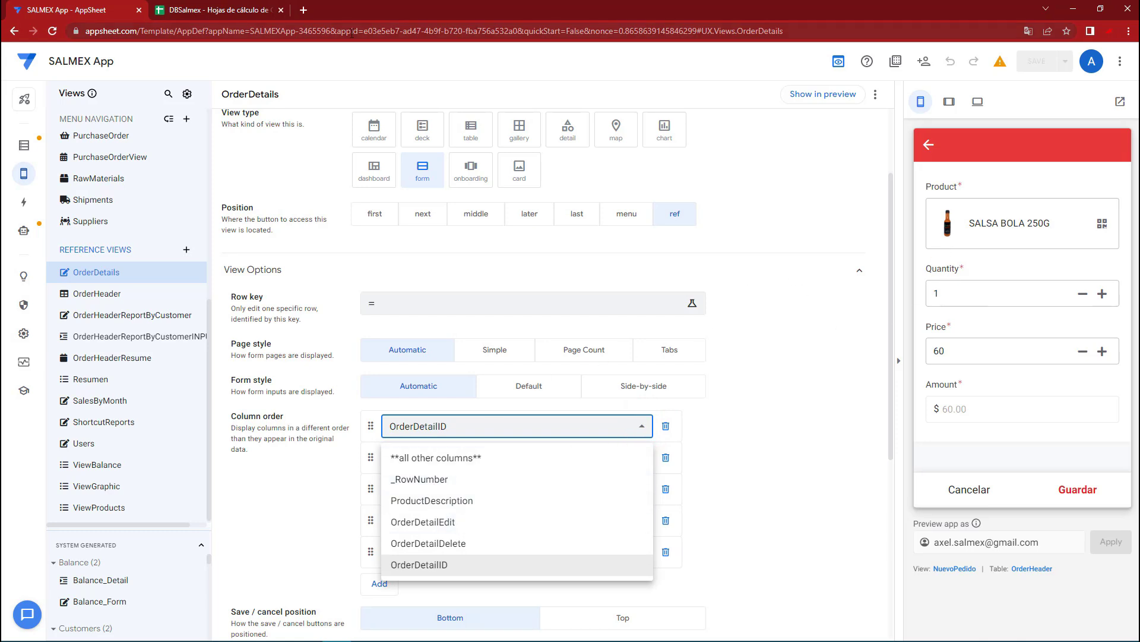
click(1032, 569)
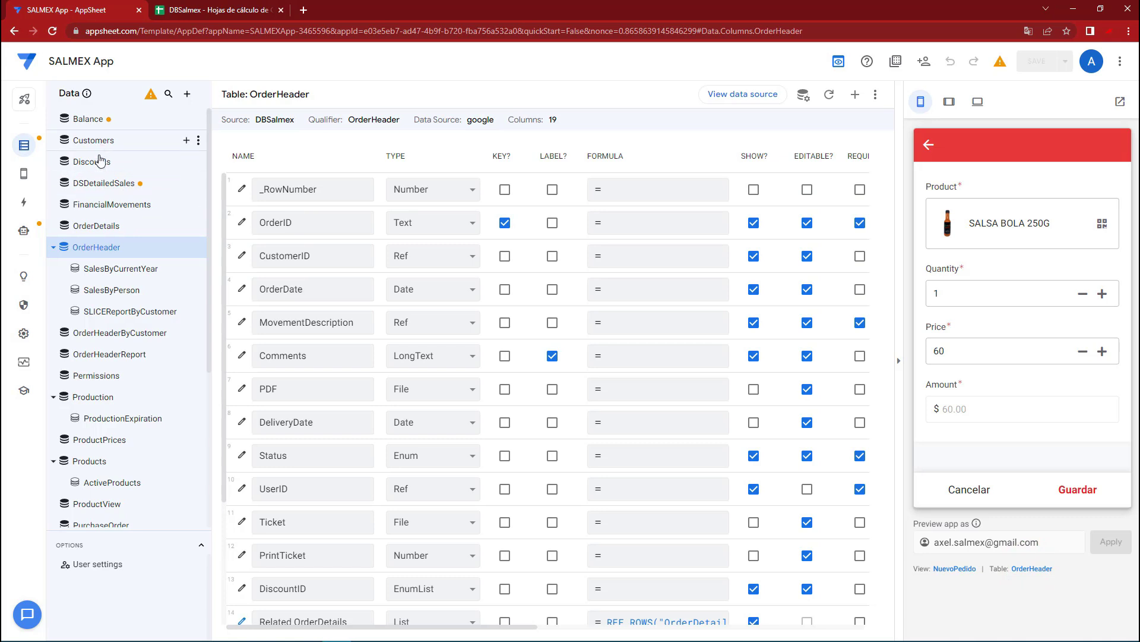
Make the OrderDetails OrderID column visible with SHOW? and save the app.
click(105, 224)
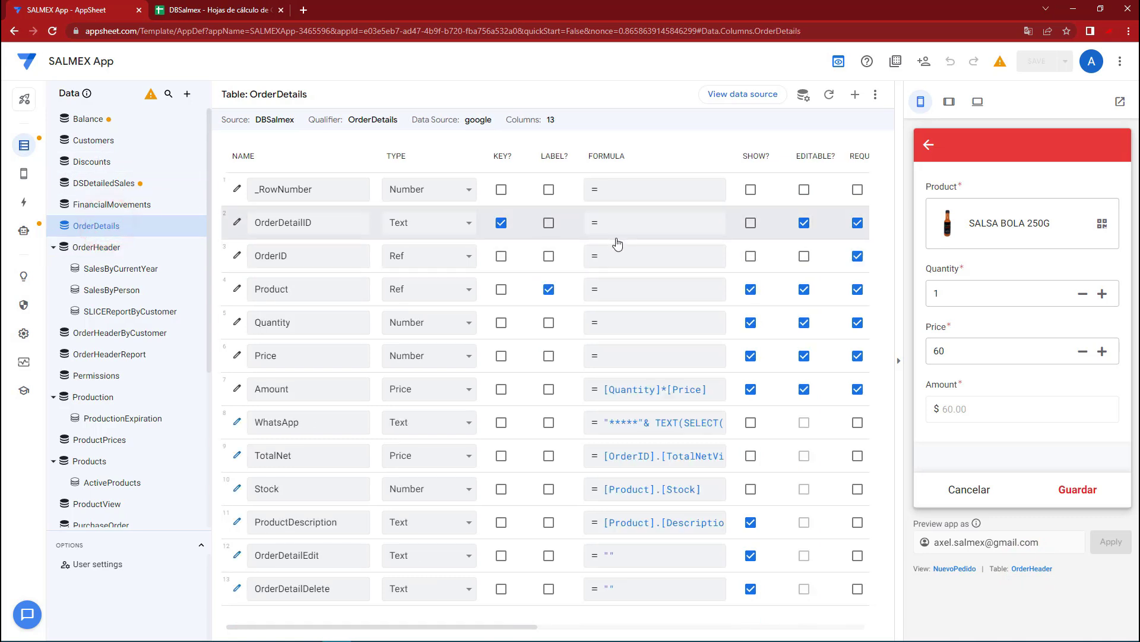
click(751, 256)
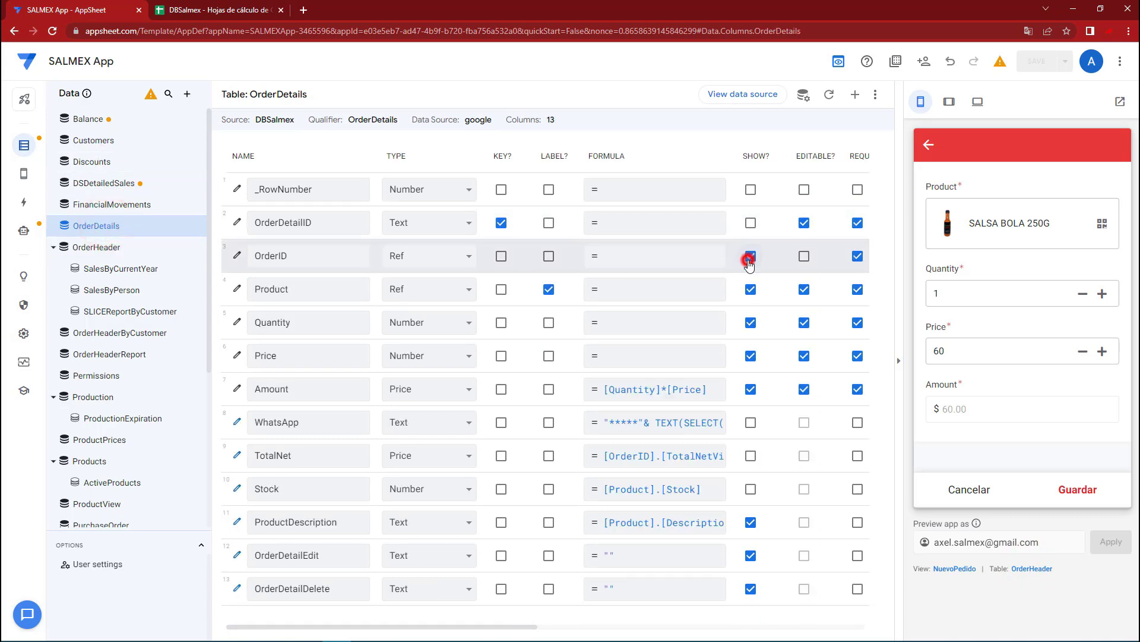
click(1045, 61)
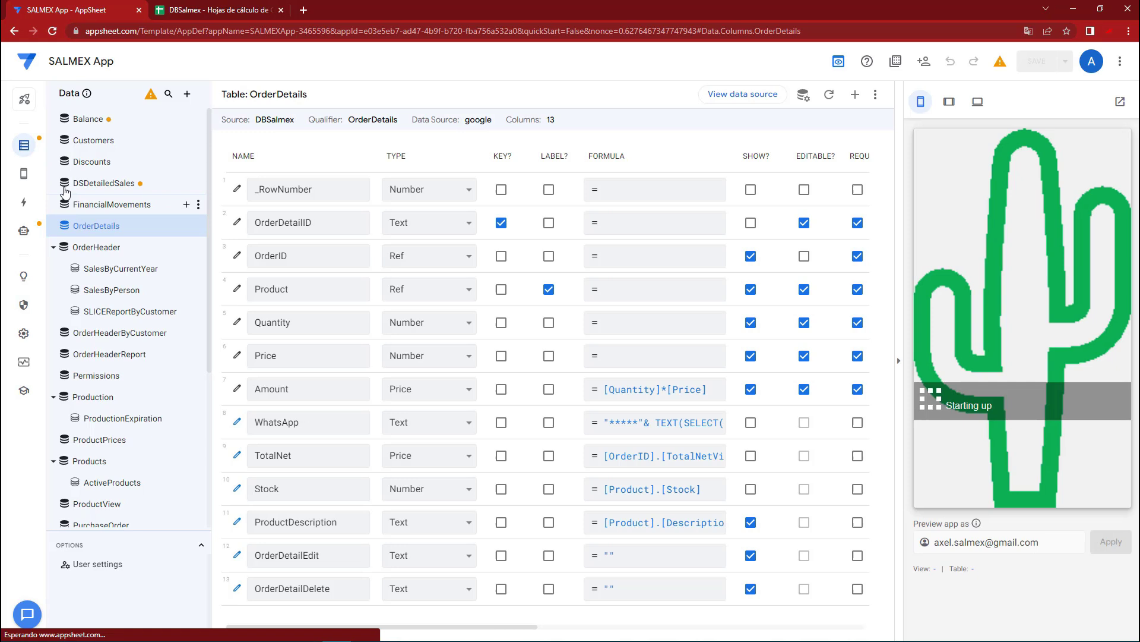
Set OrderID as the first Column order entry of the OrderDetails view and preview the form.
click(19, 177)
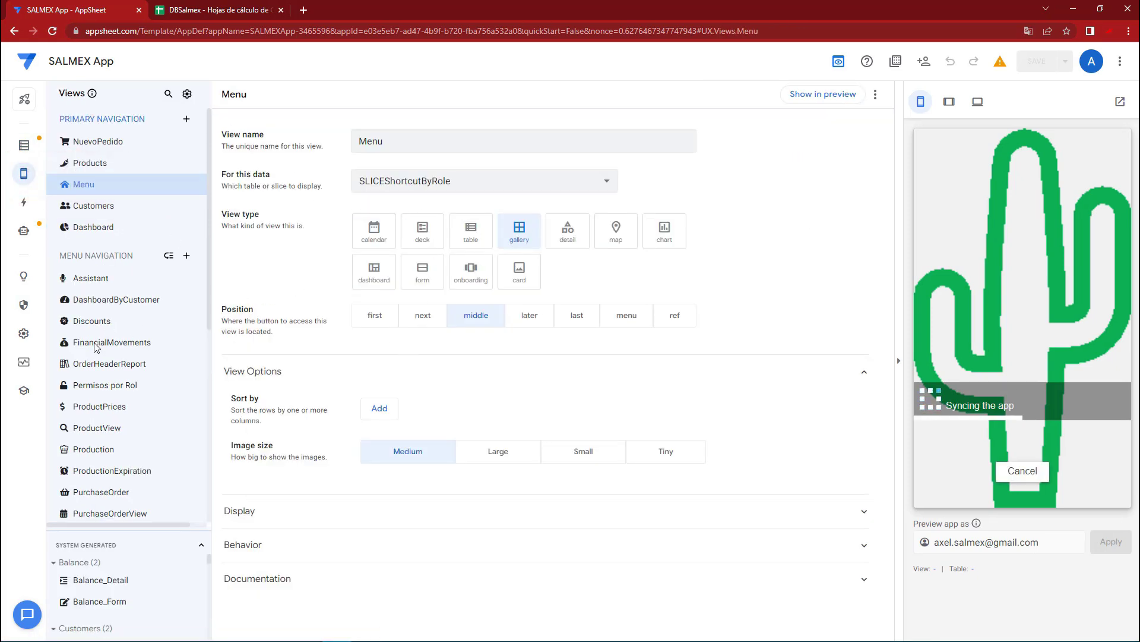
scroll(96, 348, down, 4)
scroll(96, 347, down, 2)
click(116, 273)
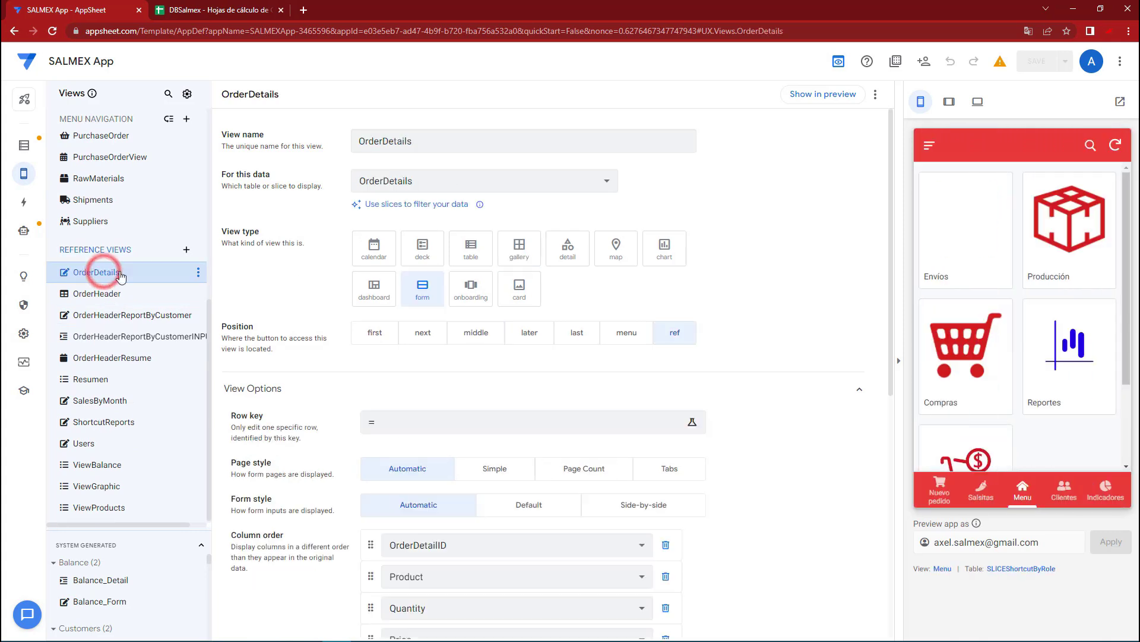
scroll(374, 486, down, 2)
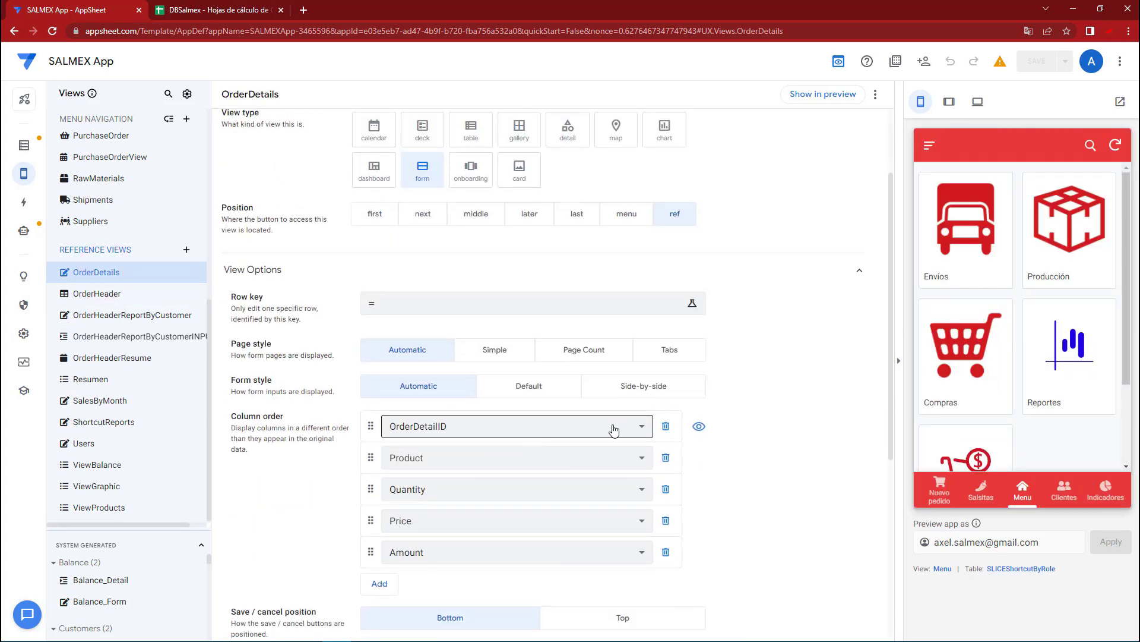
click(613, 432)
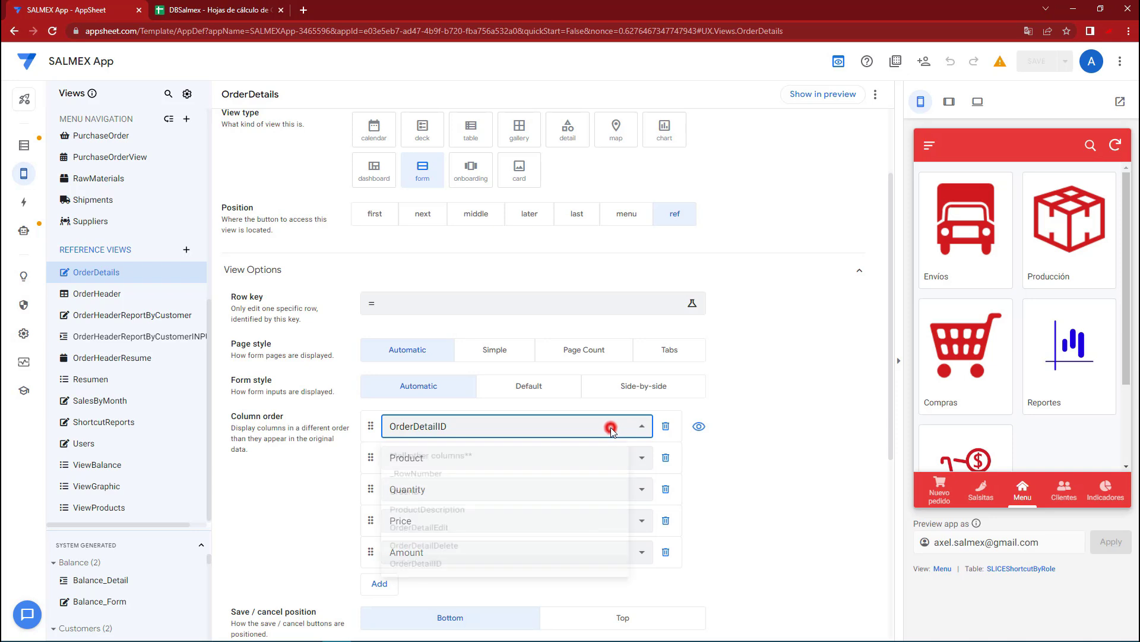
click(429, 502)
click(823, 94)
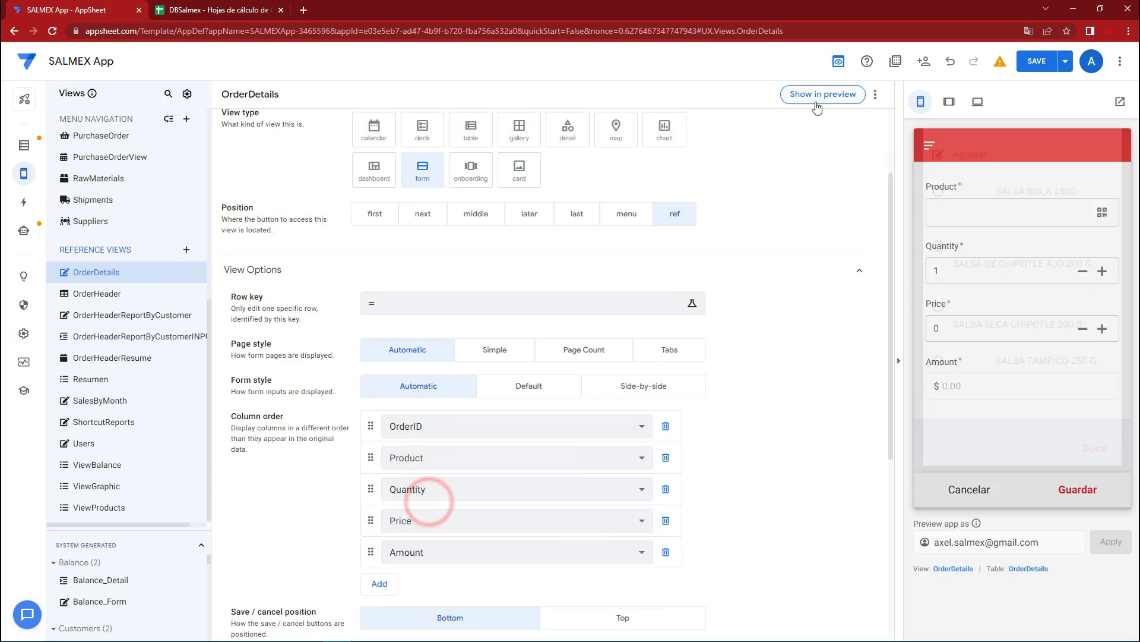
click(1010, 212)
click(1096, 473)
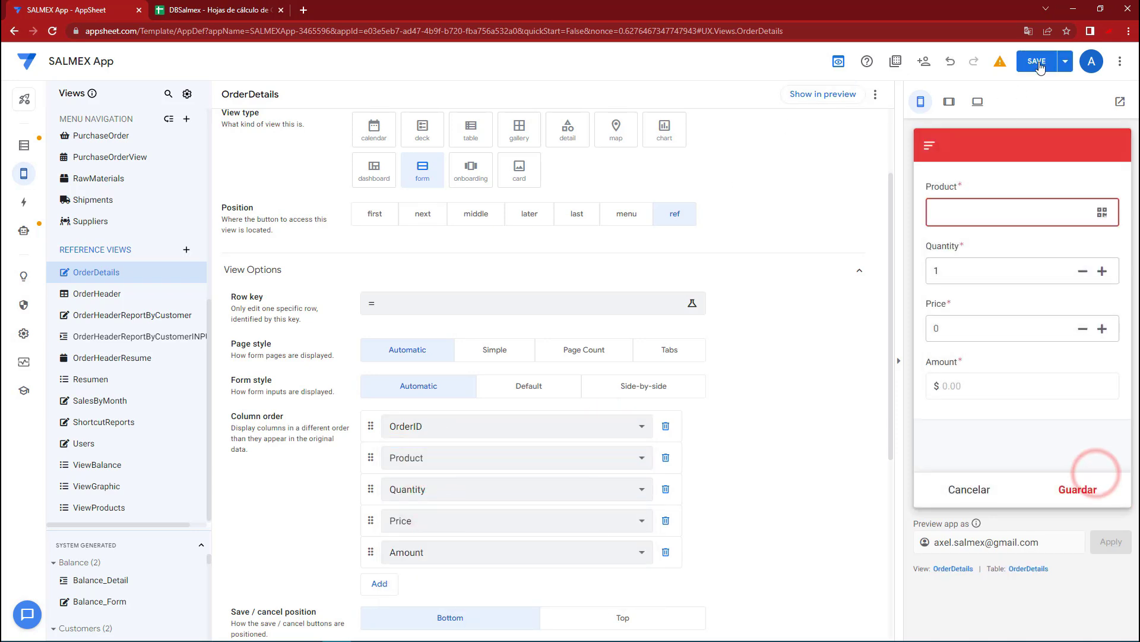
click(1037, 61)
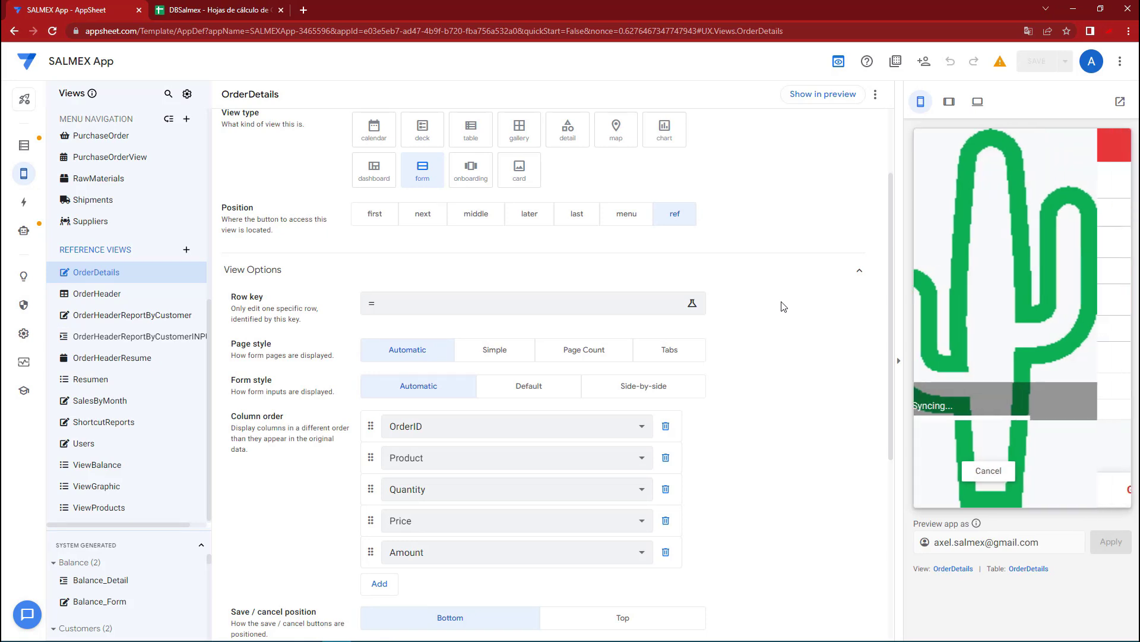
click(1096, 478)
click(988, 490)
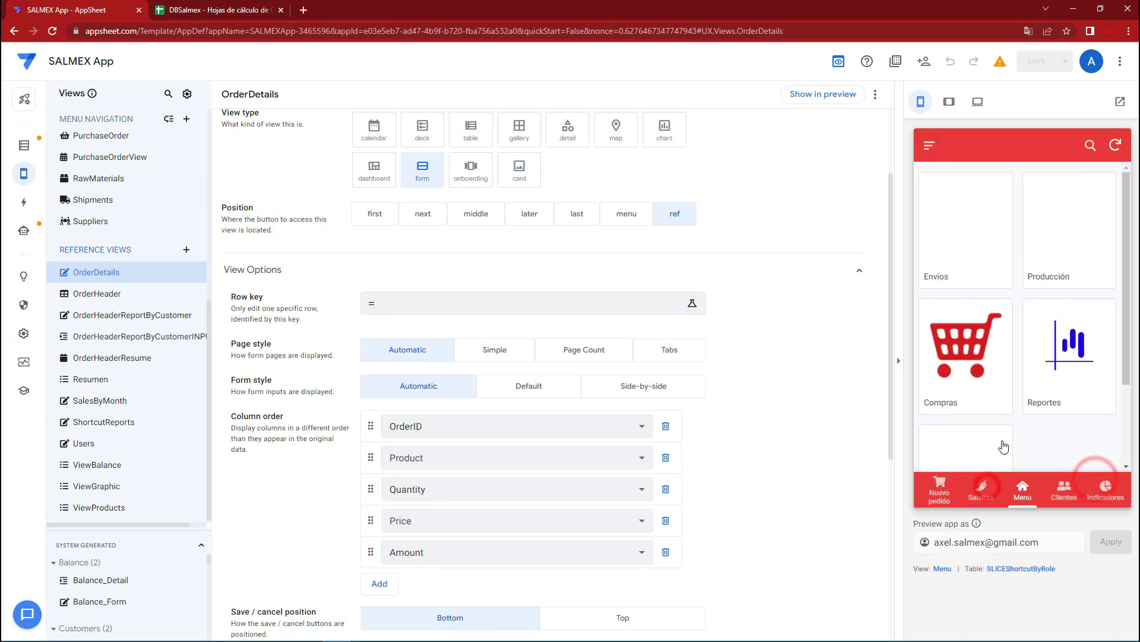
click(937, 488)
scroll(976, 306, down, 3)
click(1016, 378)
click(956, 213)
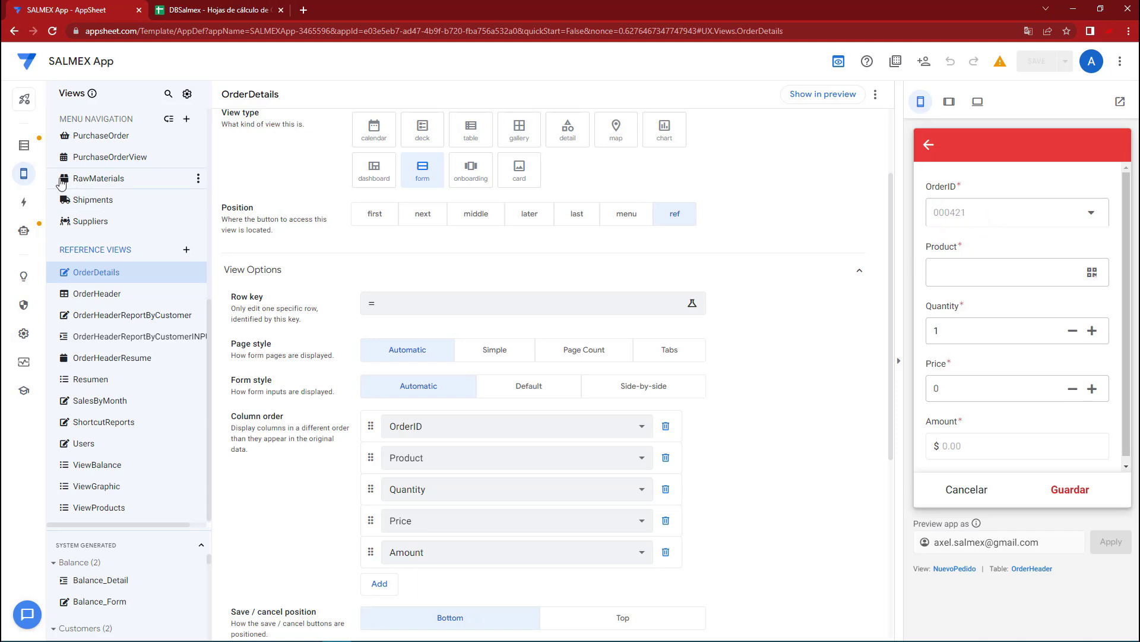
mouse_move(23, 173)
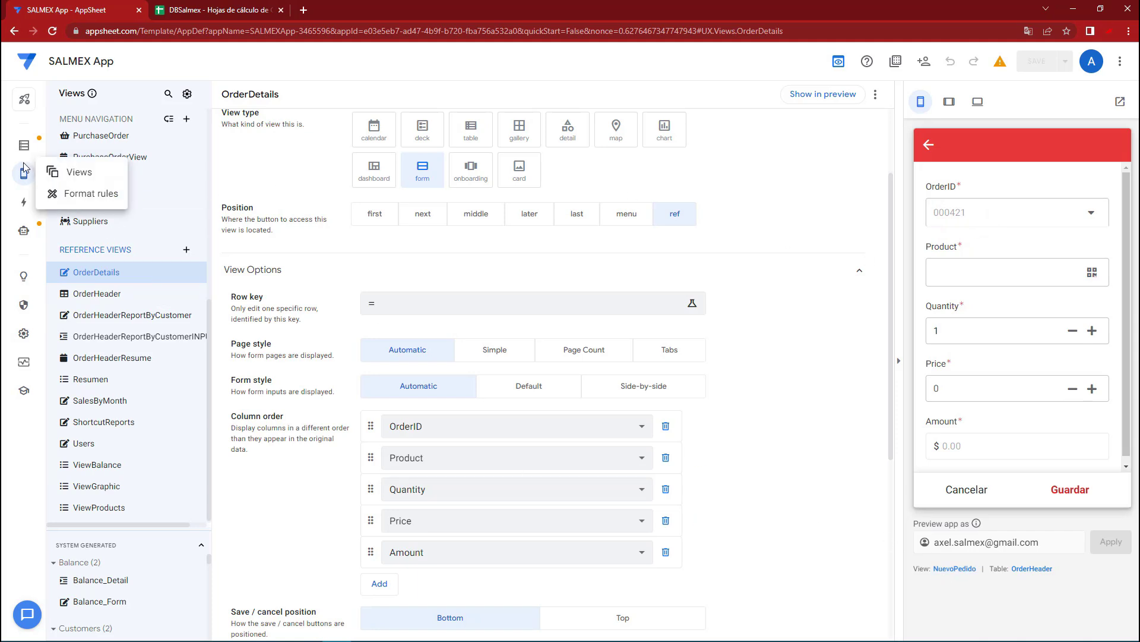
click(25, 148)
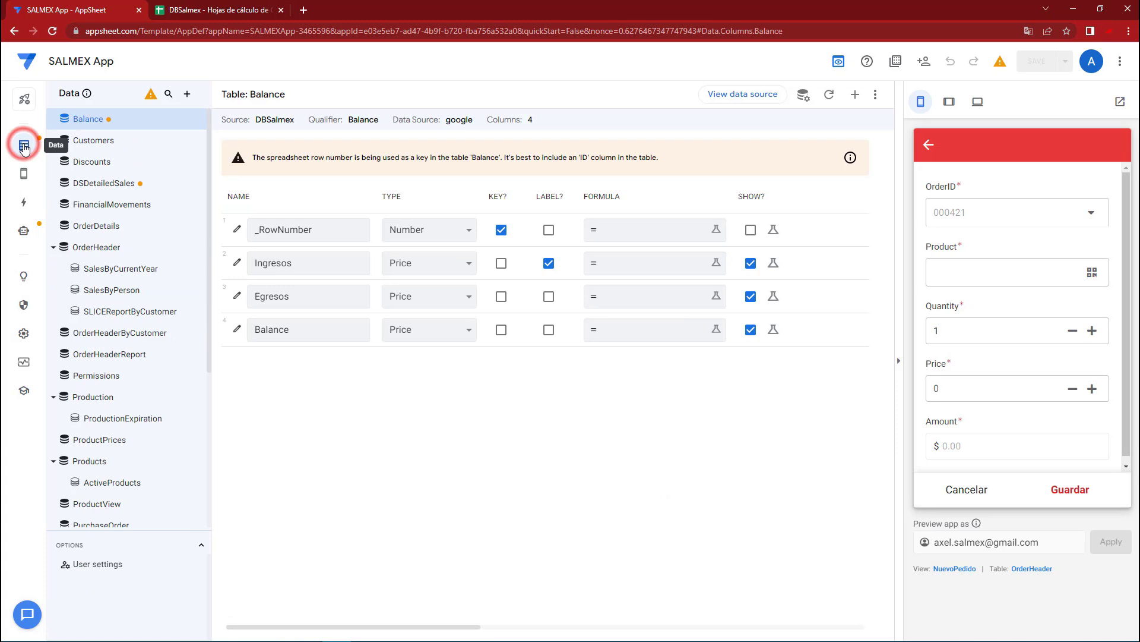
click(98, 229)
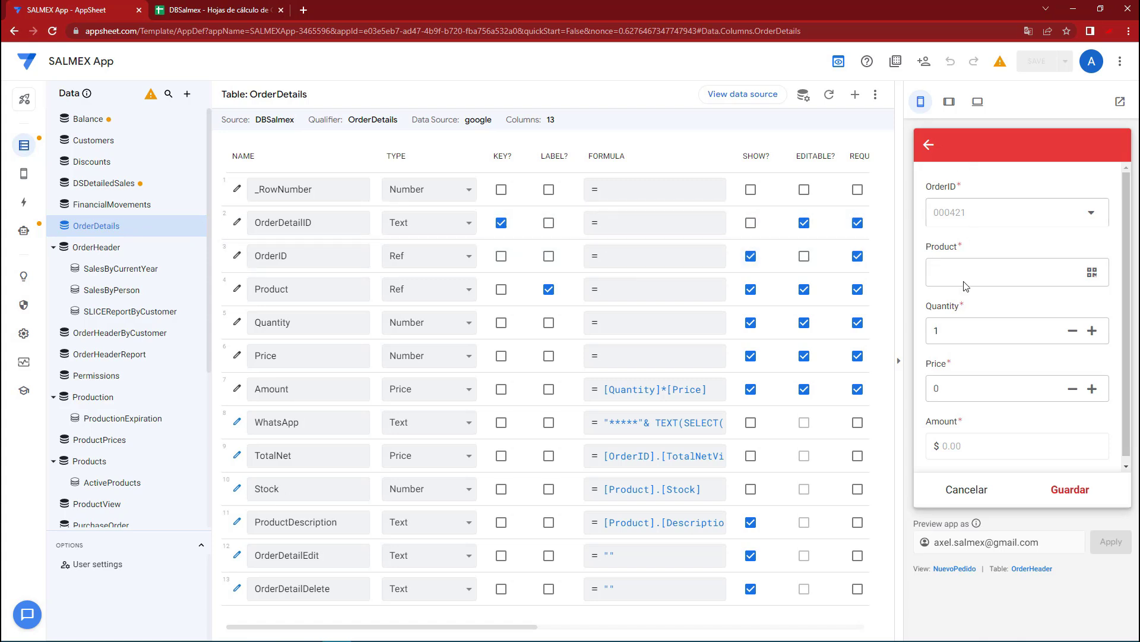
click(964, 208)
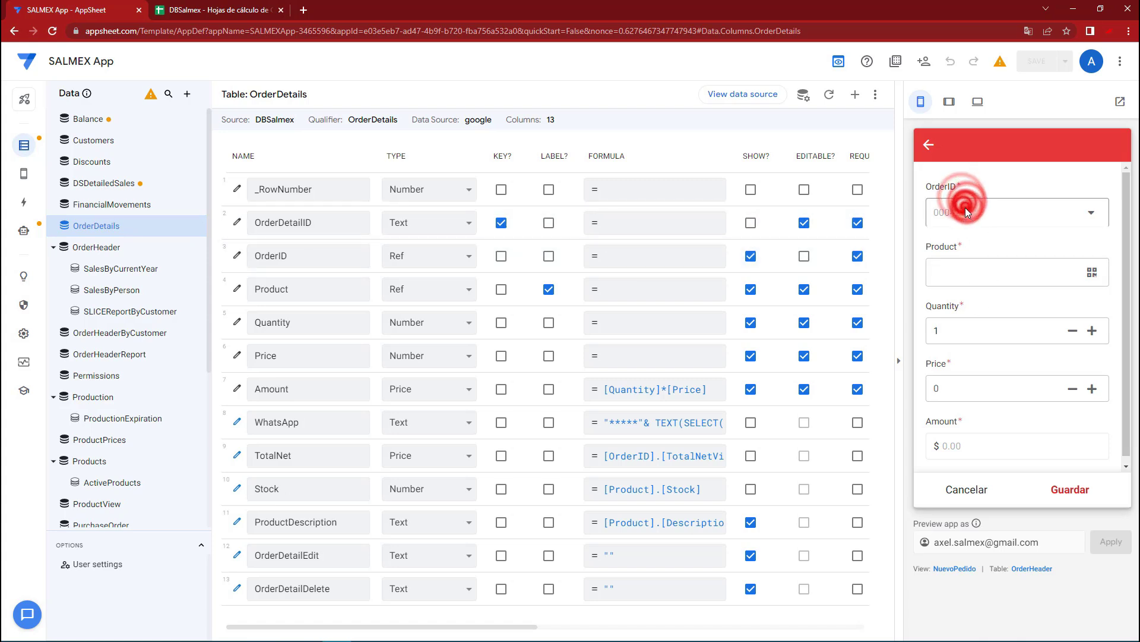
click(972, 227)
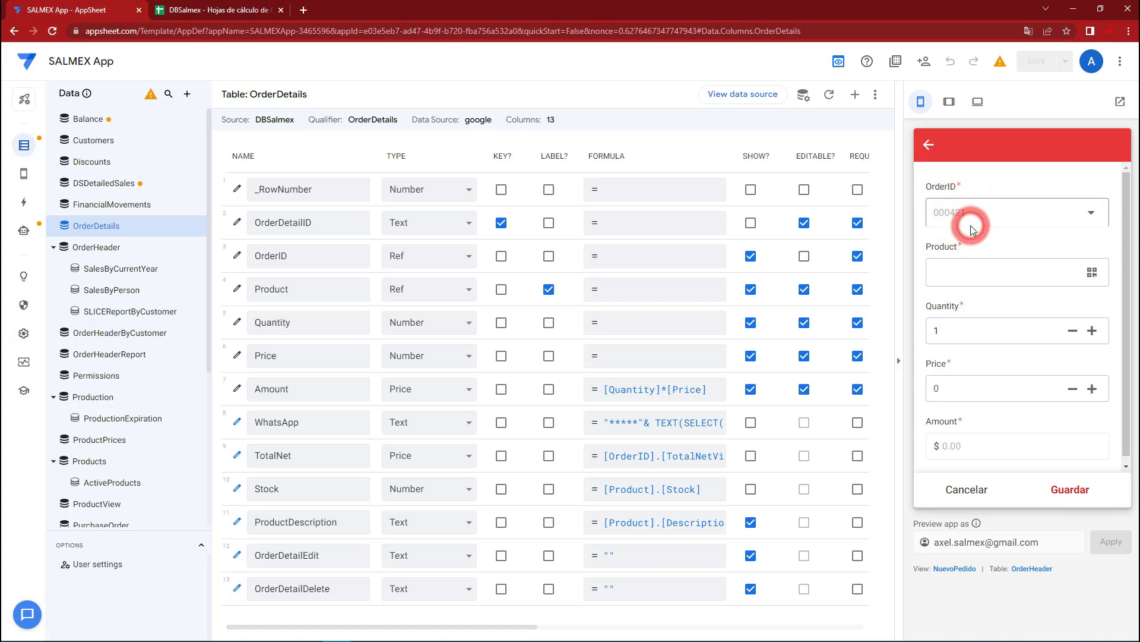
click(962, 214)
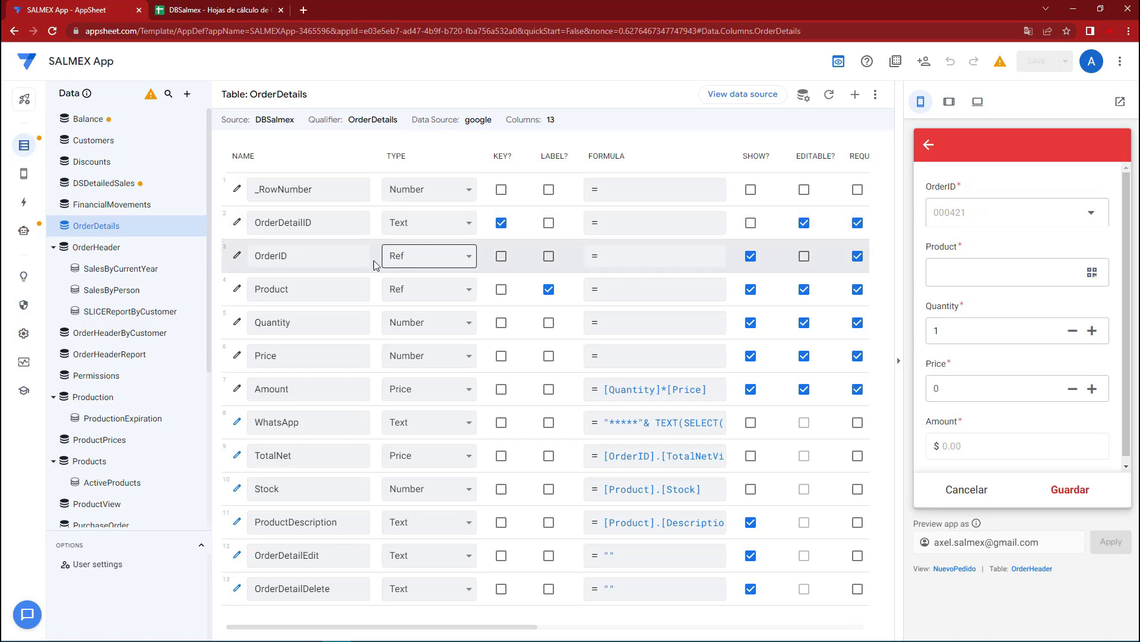
click(237, 256)
scroll(458, 423, down, 2)
click(385, 464)
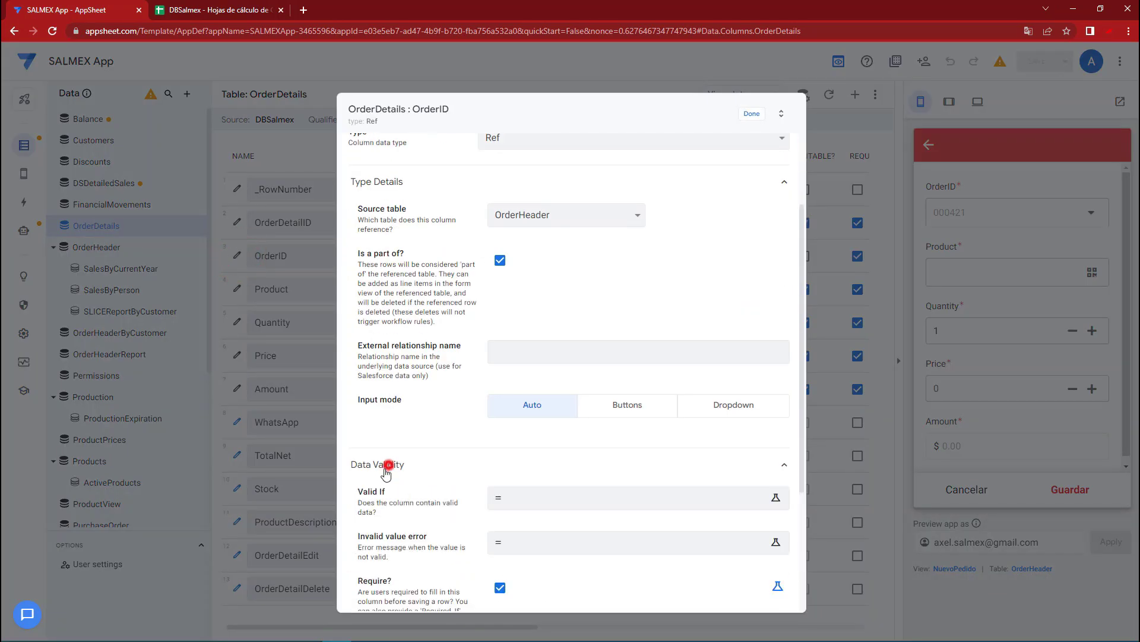
click(514, 498)
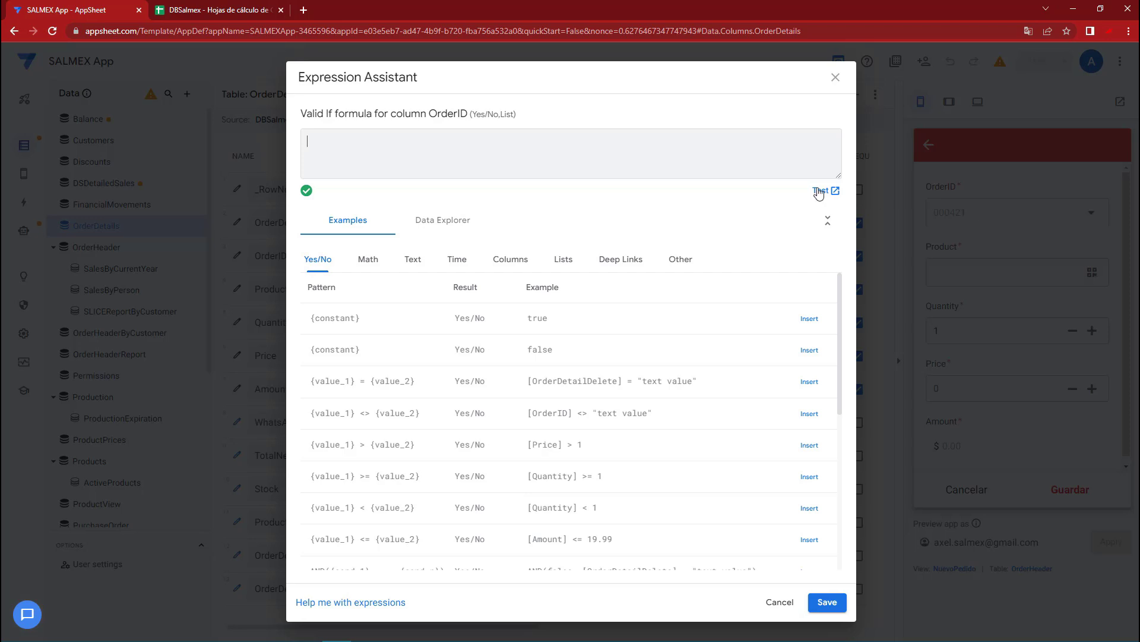
click(316, 135)
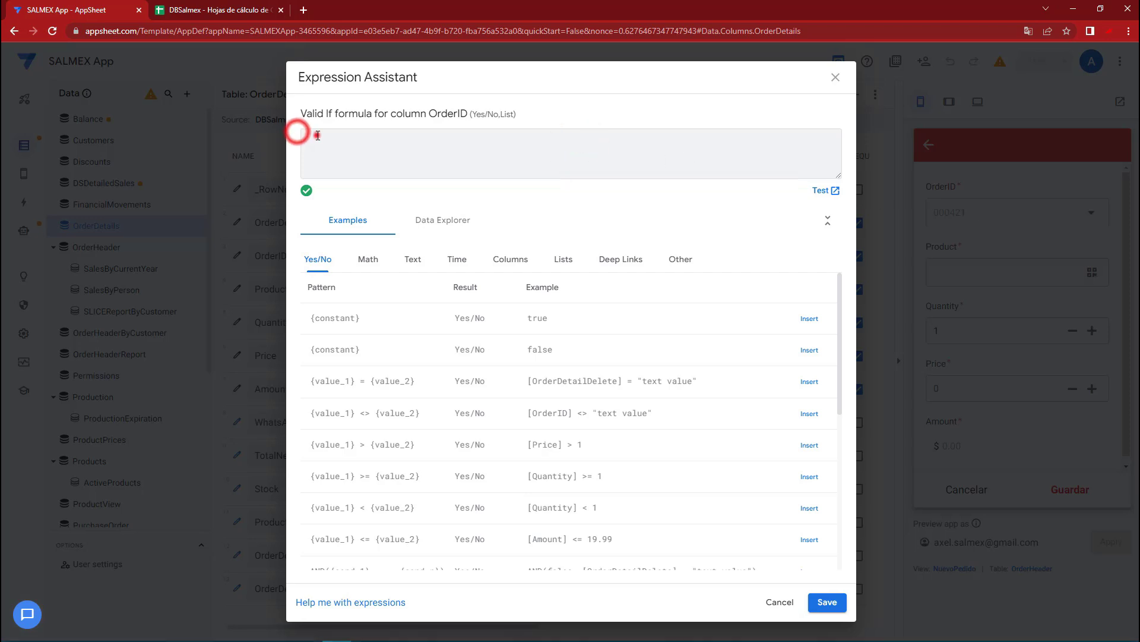
key(ctrl+v)
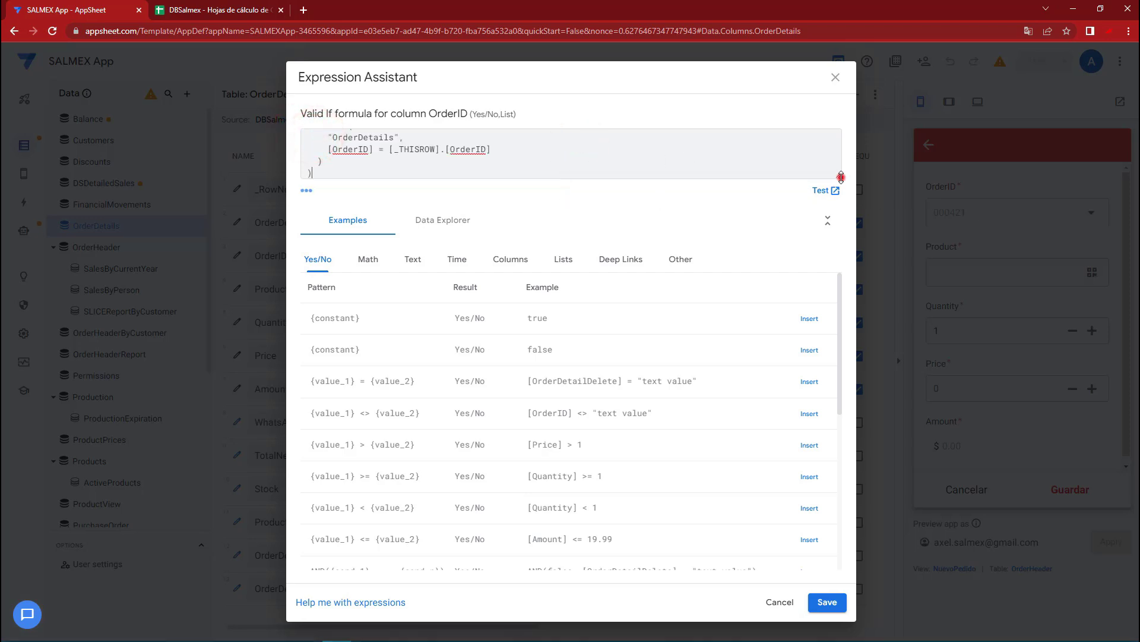
drag(841, 177, 835, 252)
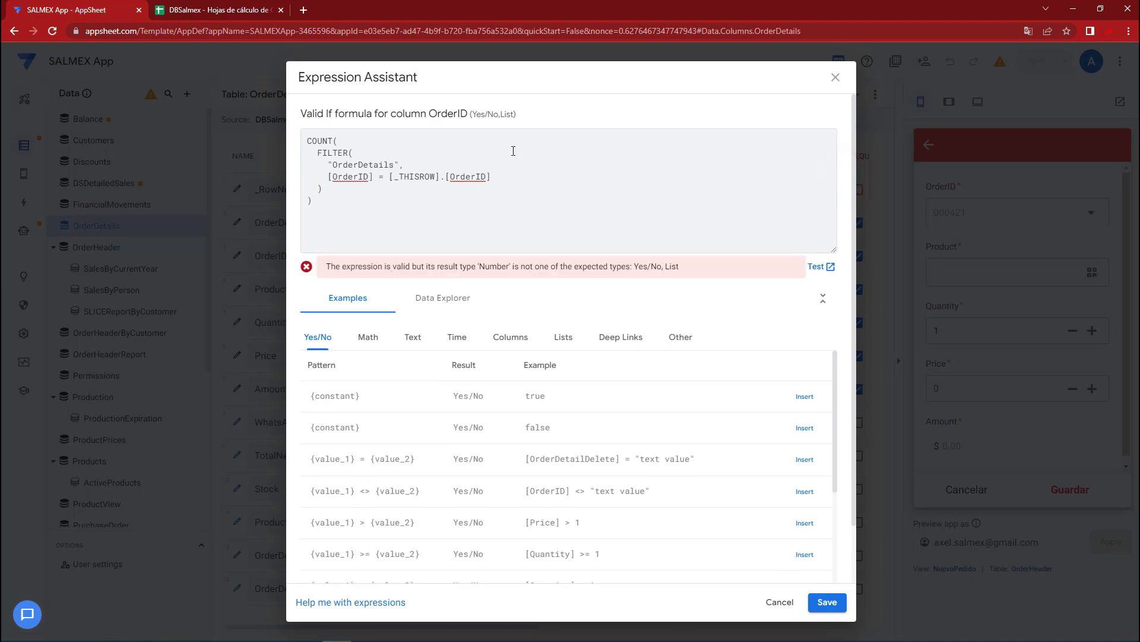
key(ctrl+a)
key(BackSpace)
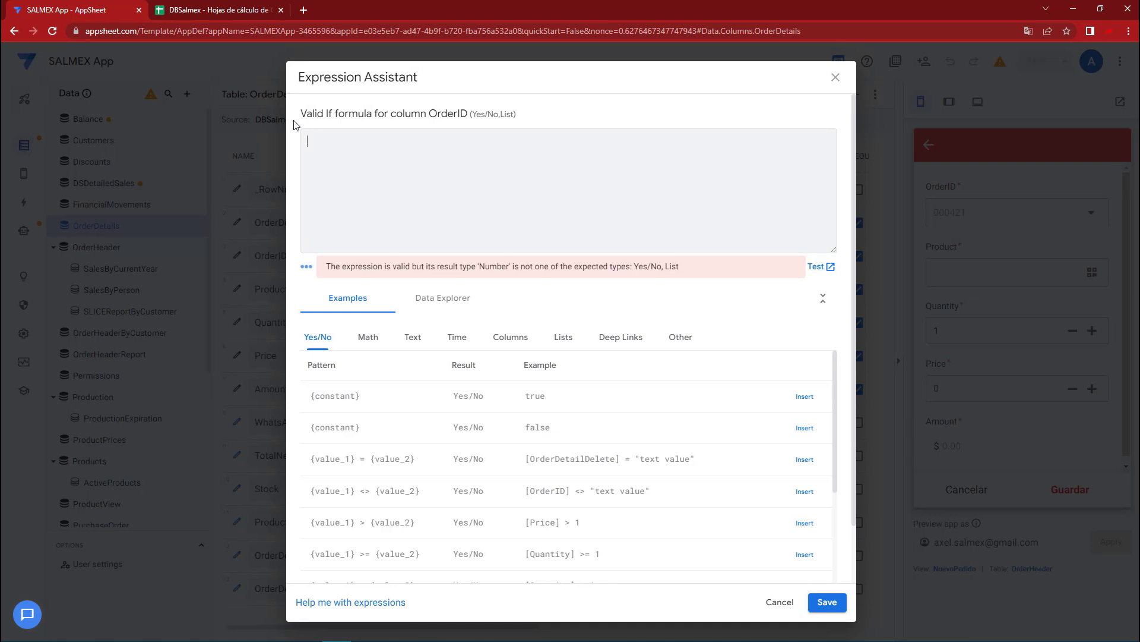
click(780, 606)
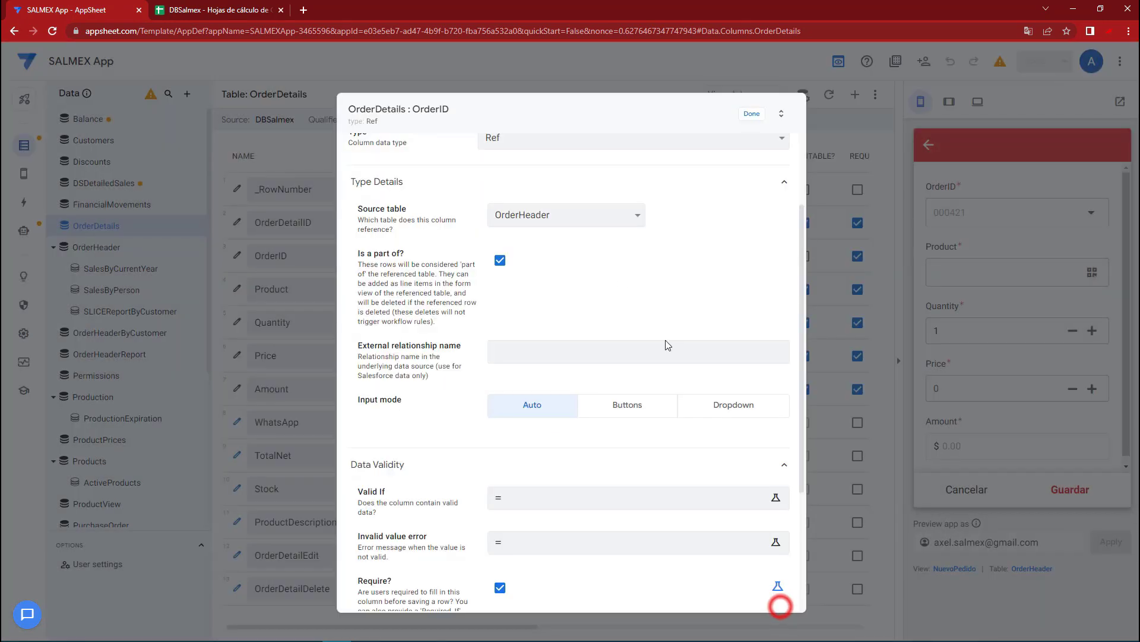
click(762, 113)
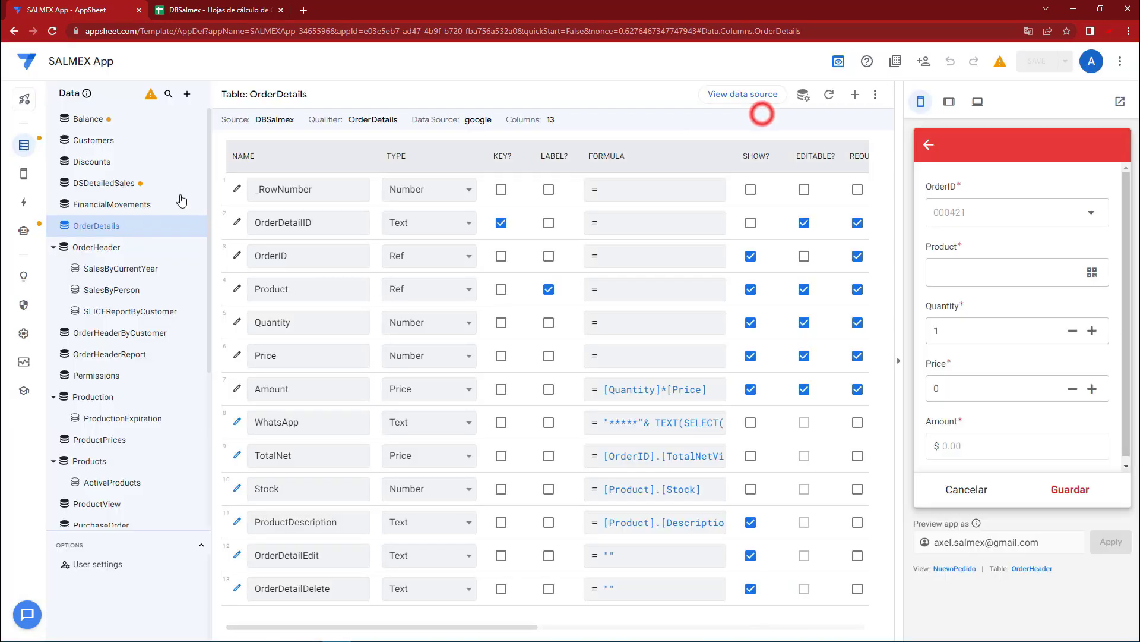
Add a virtual column named ProductCounter to the OrderHeader table.
click(101, 247)
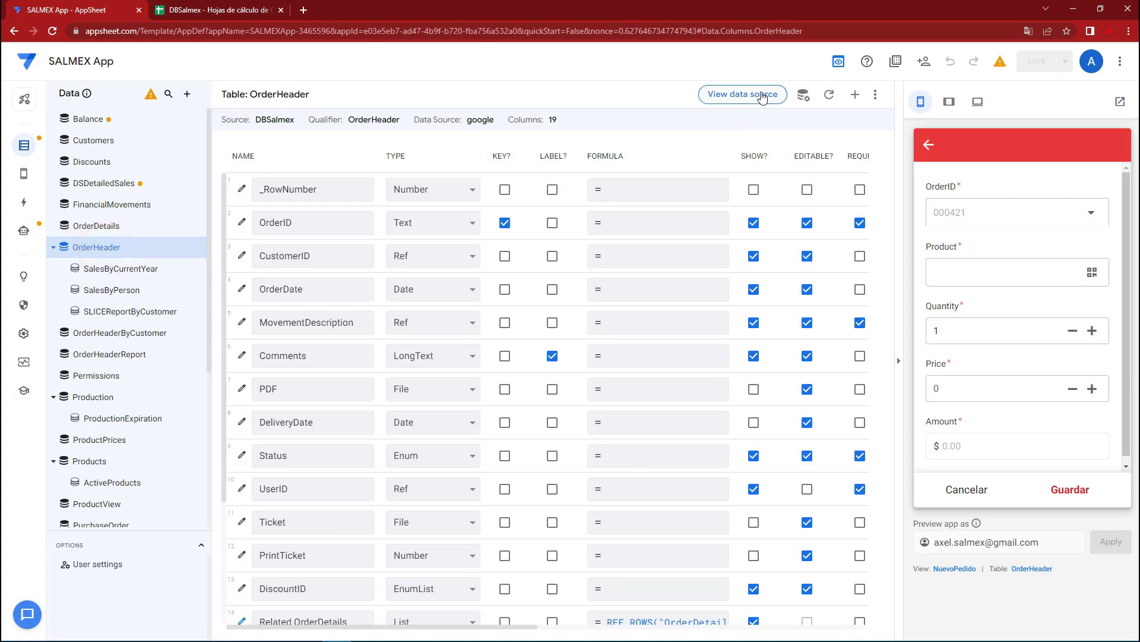
click(856, 96)
click(593, 162)
triple_click(624, 162)
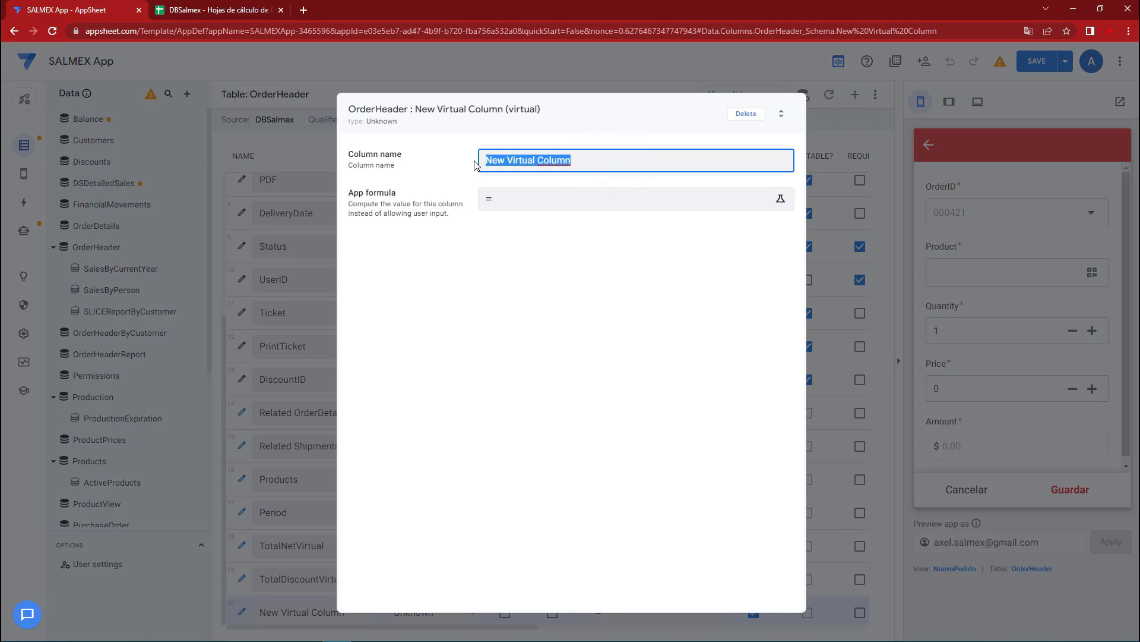
text(ProductCounter)
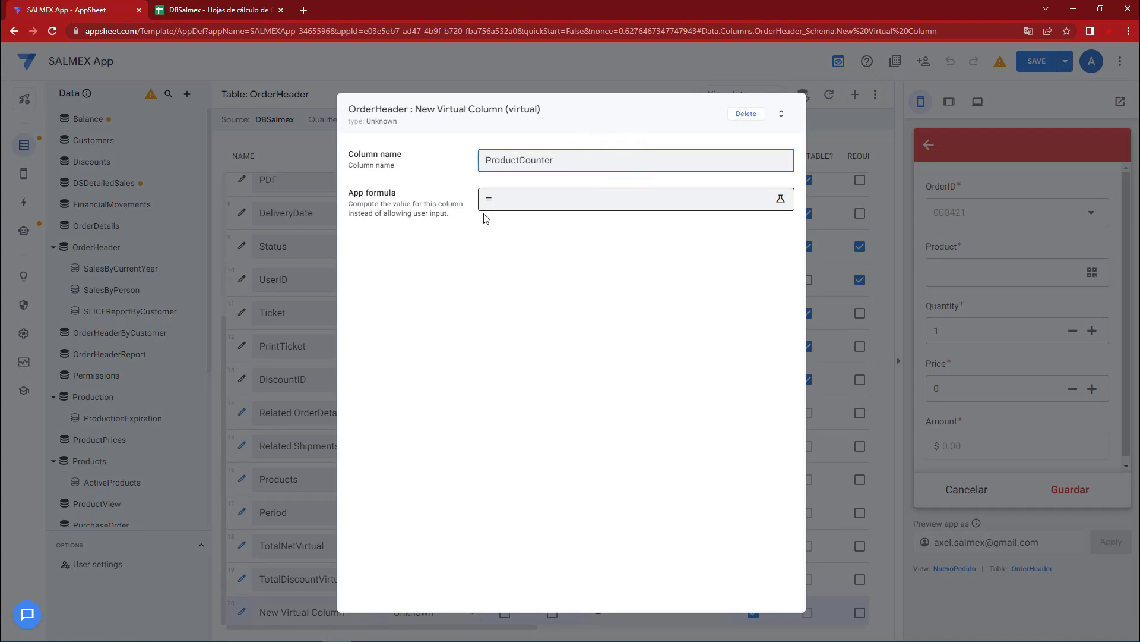
Paste COUNT(FILTER("OrderDetails", [OrderID] = [_THISROW].[OrderID])) as ProductCounter's app formula.
click(497, 200)
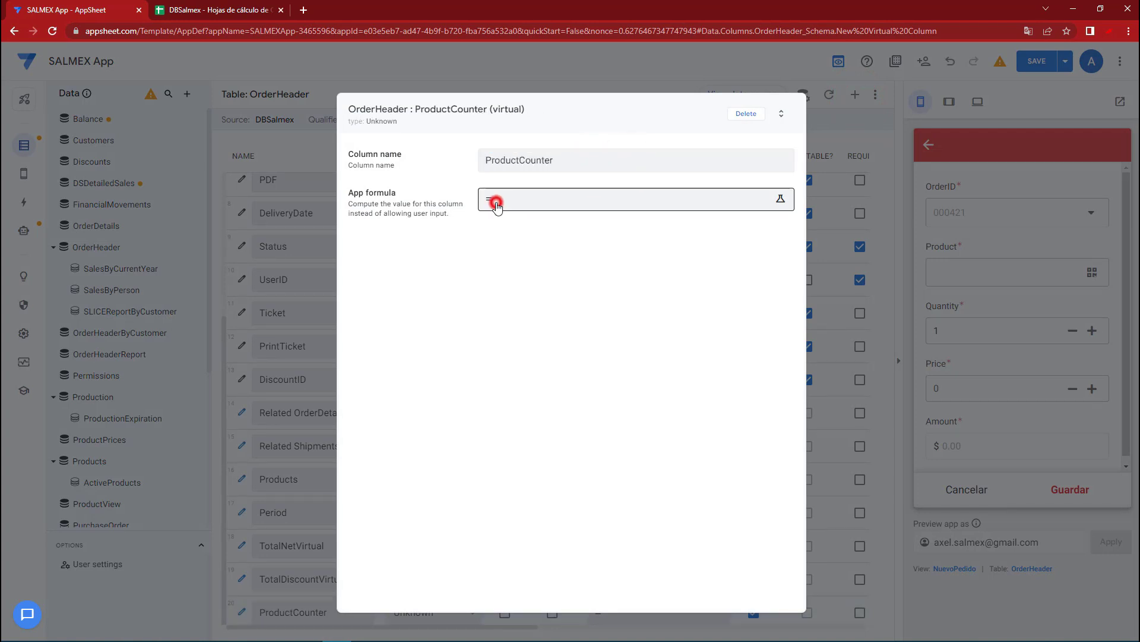
key(ctrl+v)
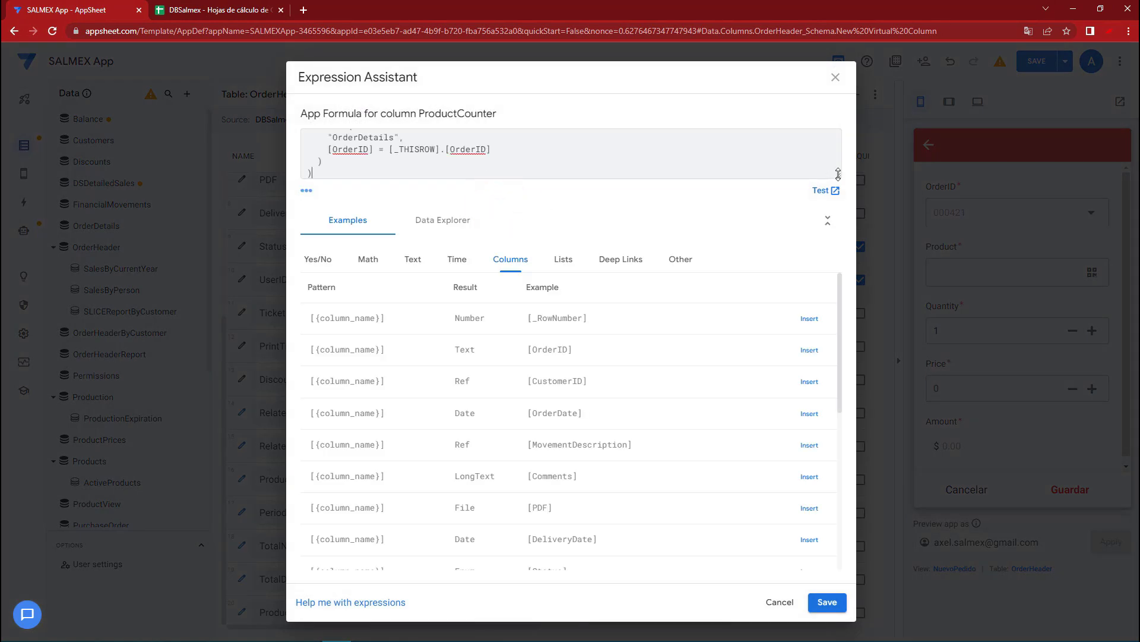
drag(838, 174, 836, 269)
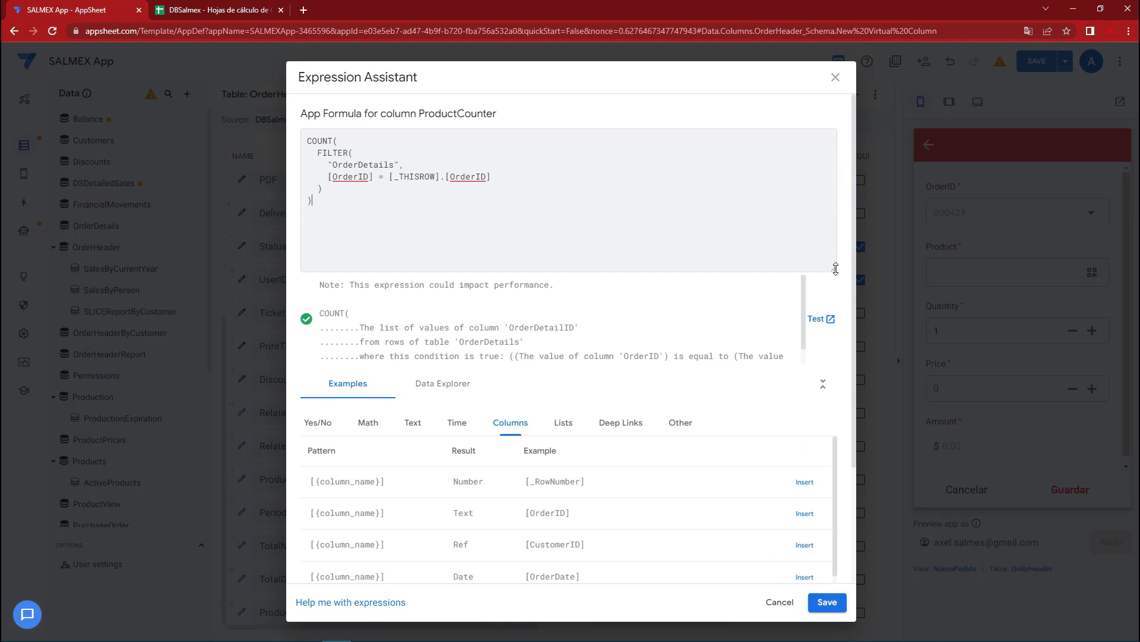
double_click(327, 154)
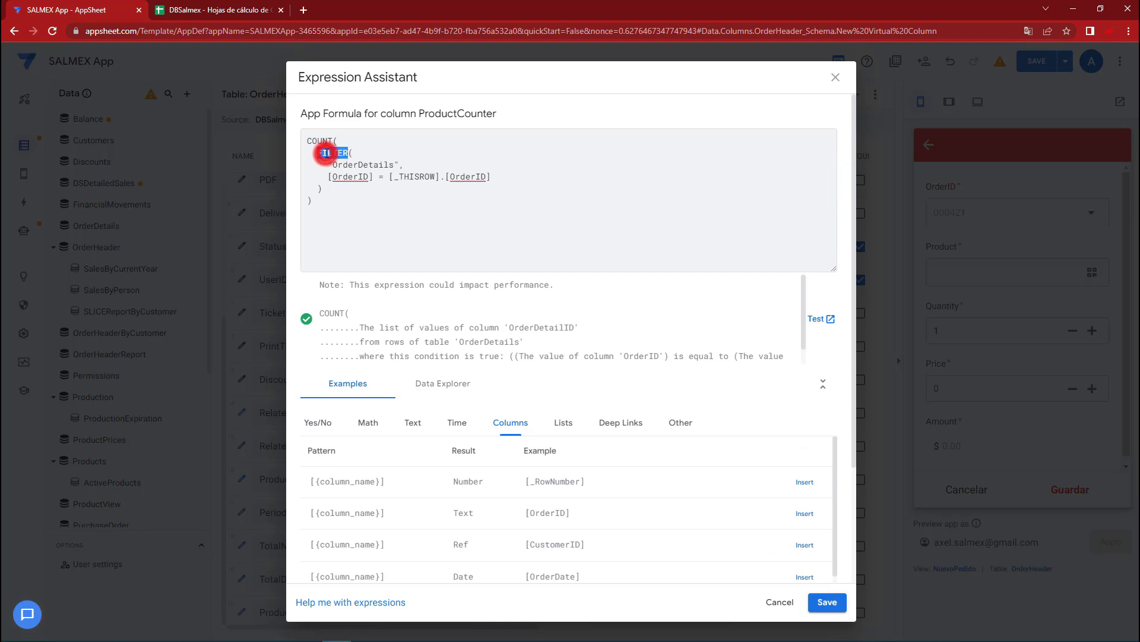
drag(334, 165, 505, 184)
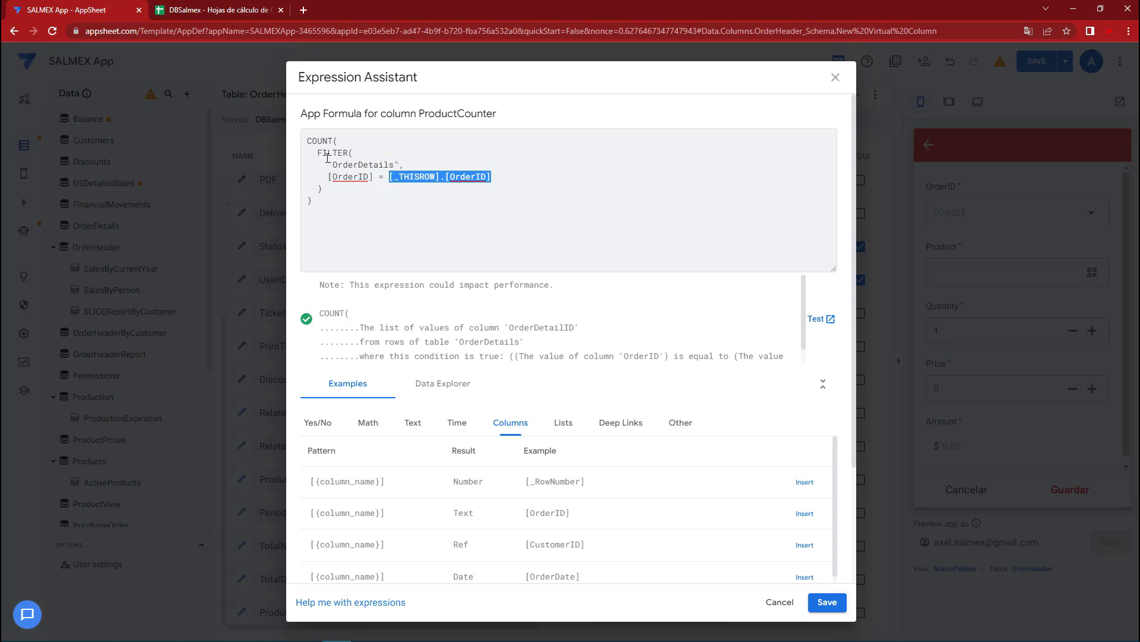
drag(324, 205, 283, 132)
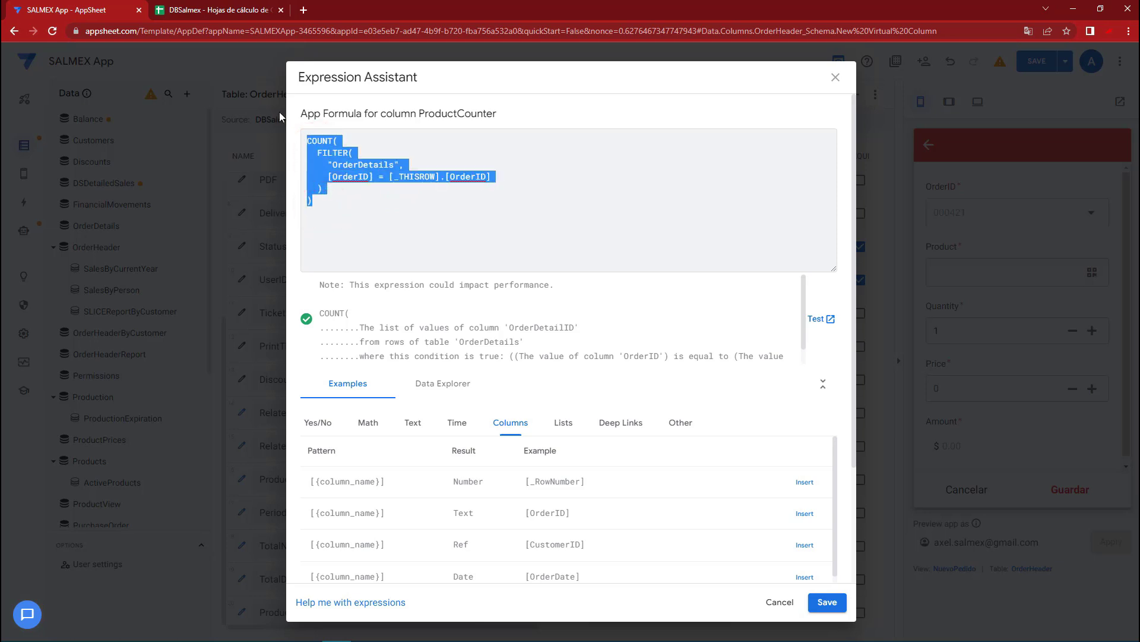
click(197, 328)
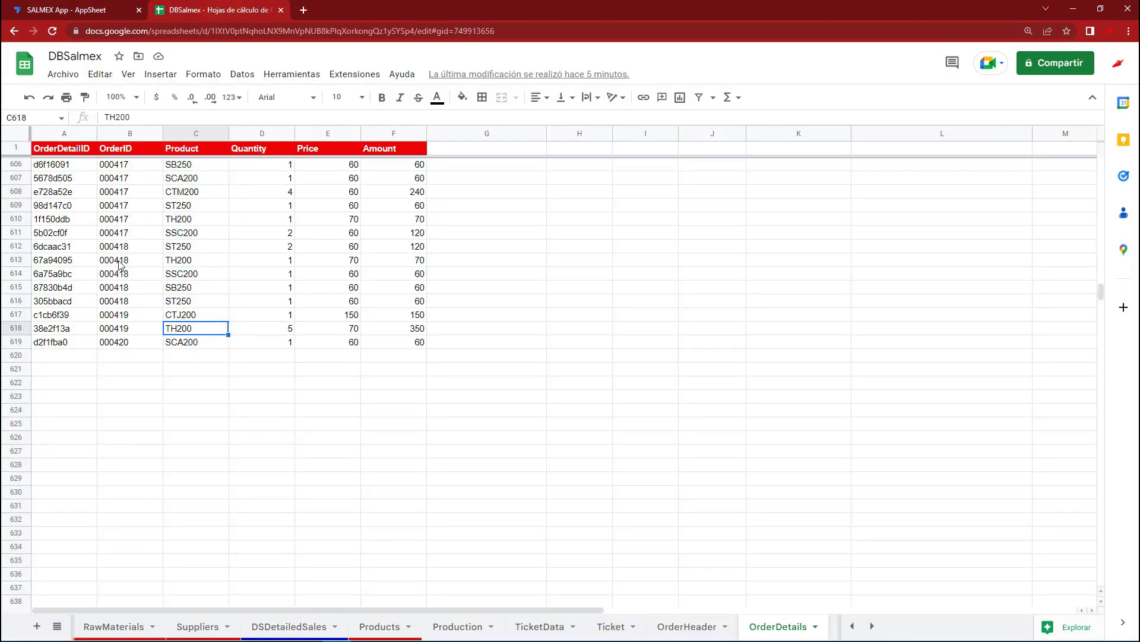
Confirm order 000418 has five product lines in the sheet, then save the ProductCounter formula.
drag(125, 245, 201, 302)
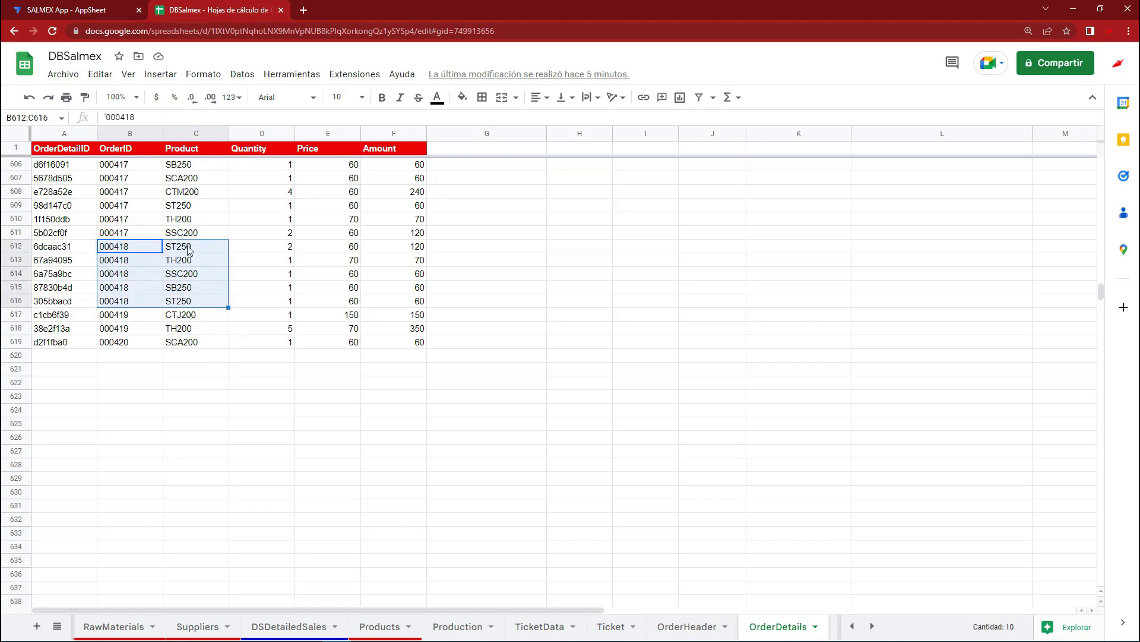
drag(190, 246, 190, 302)
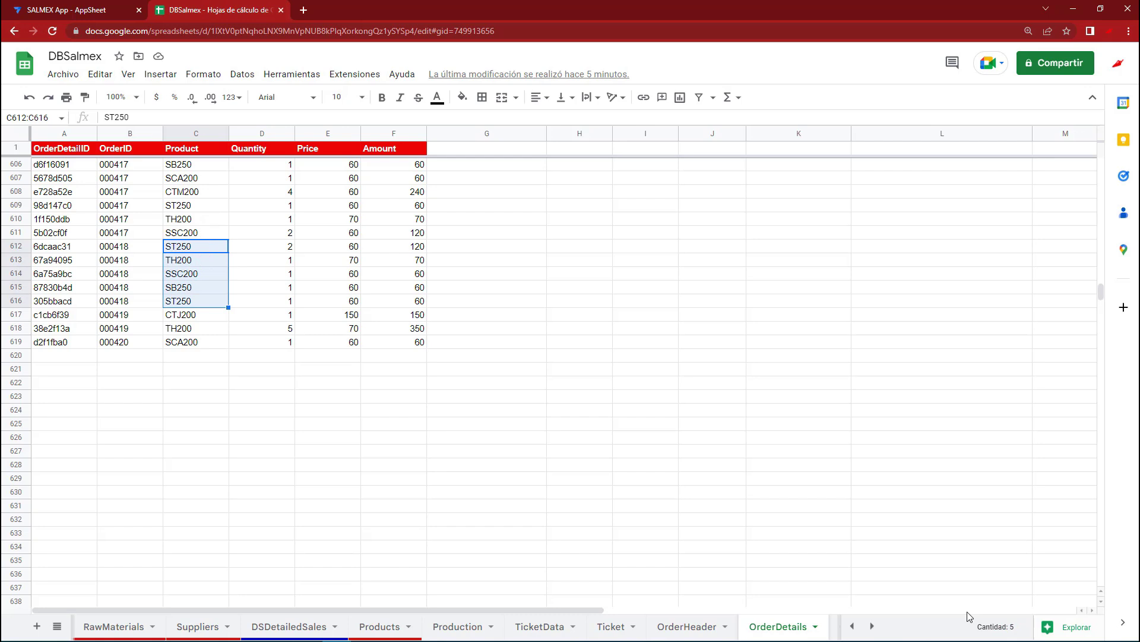
click(67, 10)
drag(343, 199, 306, 188)
drag(298, 149, 302, 139)
click(822, 603)
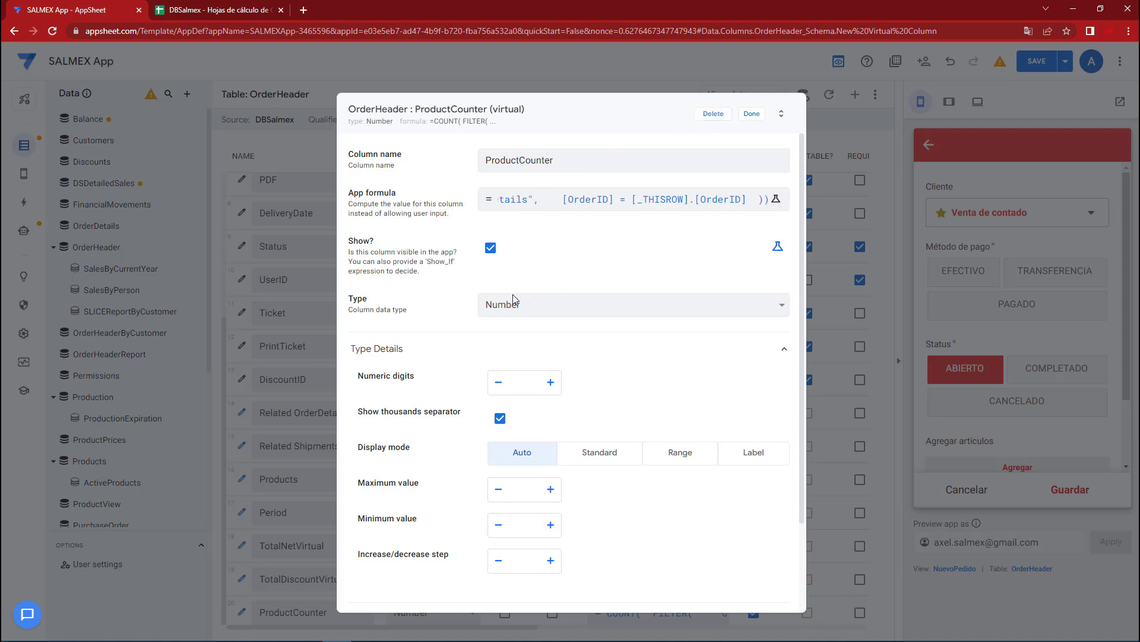
Finish the ProductCounter column and save the app.
click(752, 114)
click(1037, 60)
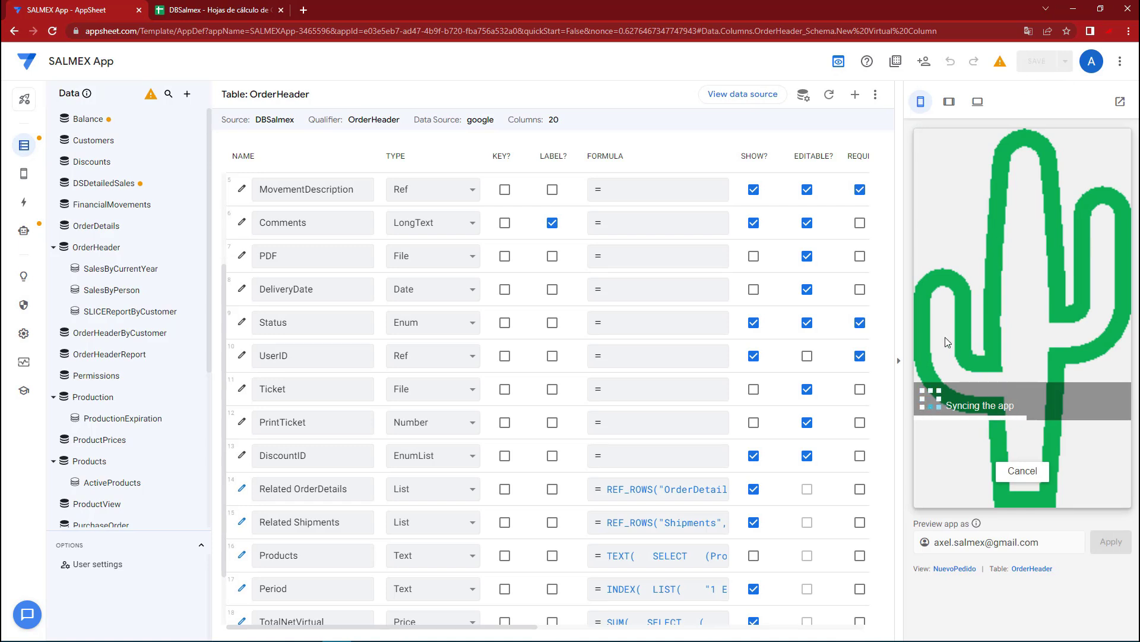
click(243, 10)
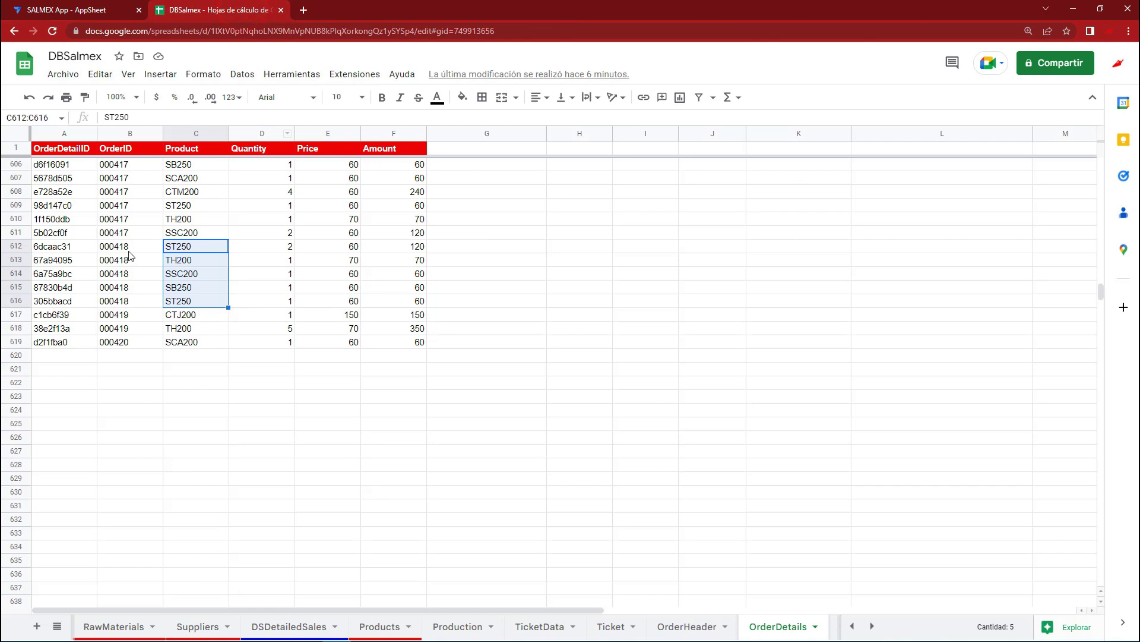
click(85, 10)
View order 000418 in the preview showing 5 artículos, then open OrderHeaderResume's view settings.
click(974, 484)
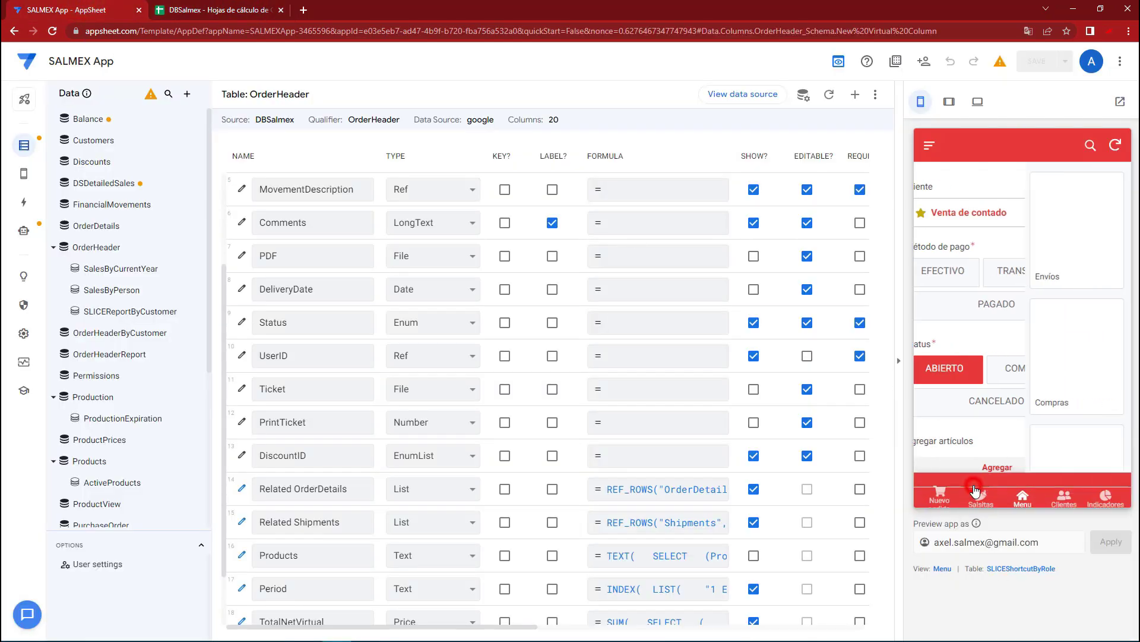
scroll(985, 362, down, 3)
click(968, 387)
click(1012, 265)
scroll(939, 312, down, 3)
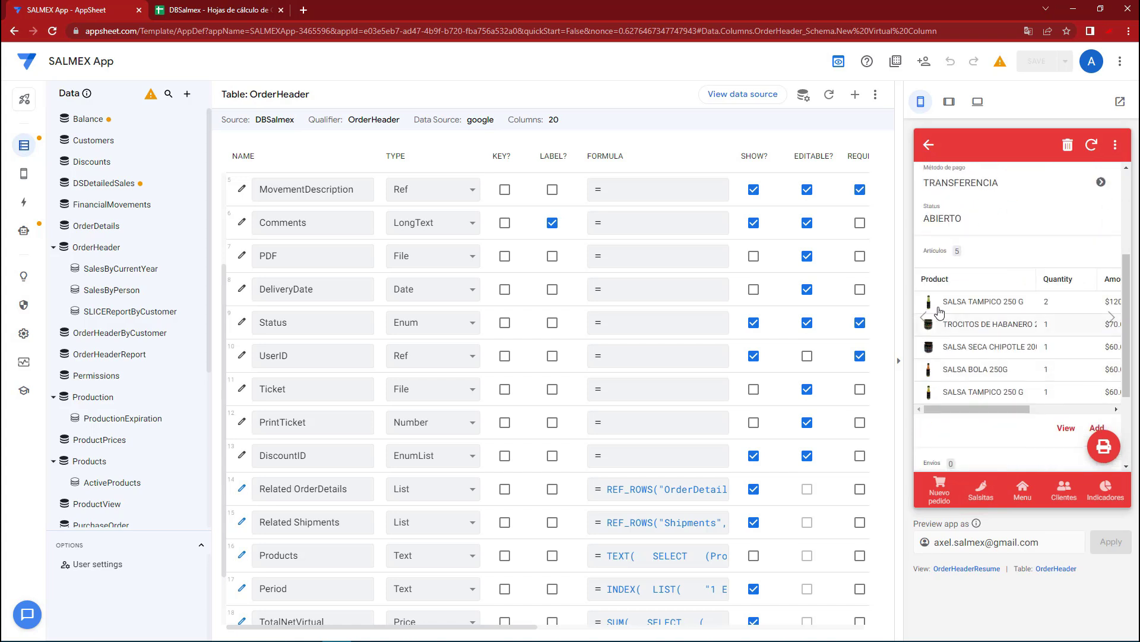
scroll(957, 248, down, 3)
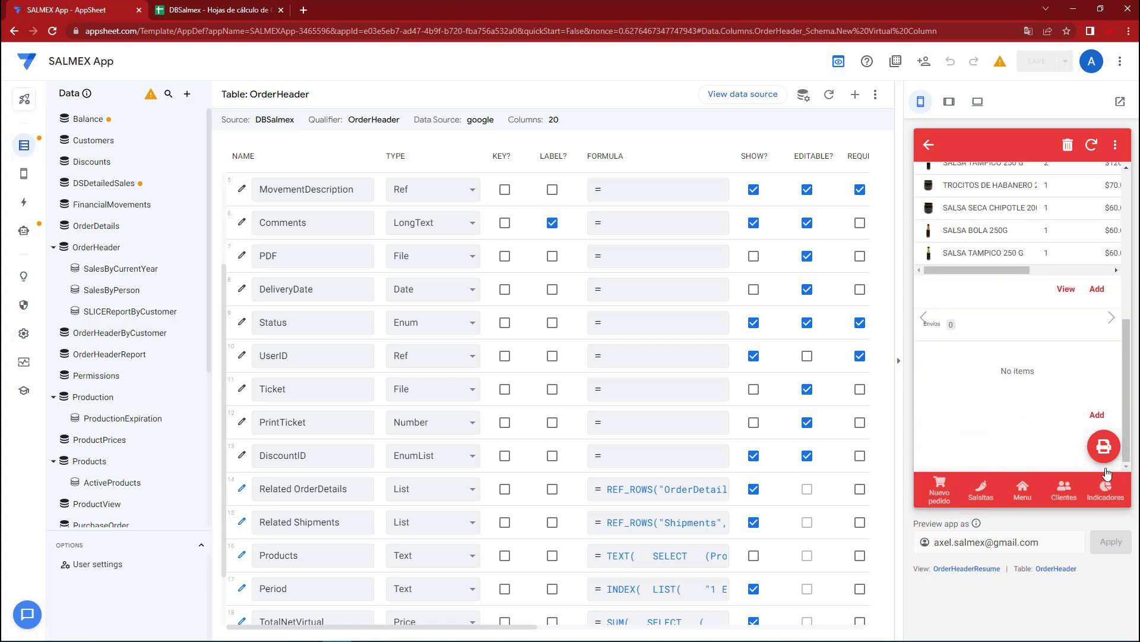
click(984, 569)
scroll(489, 479, down, 5)
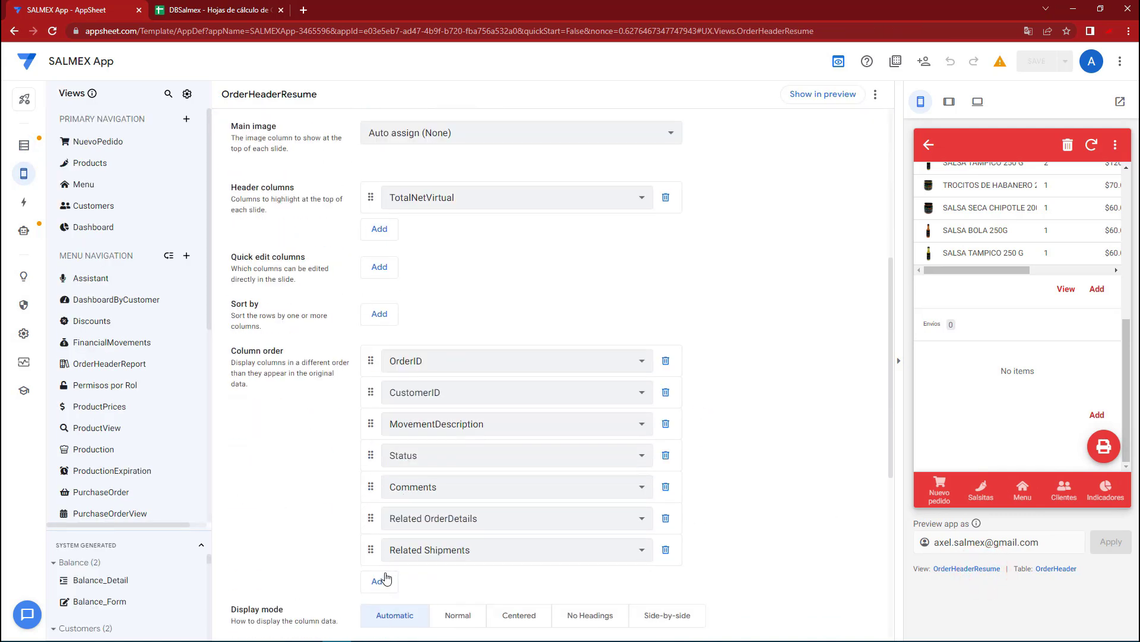
Add ProductCounter to OrderHeaderResume's column order, save, and check its value in the preview.
click(386, 577)
click(433, 581)
click(430, 612)
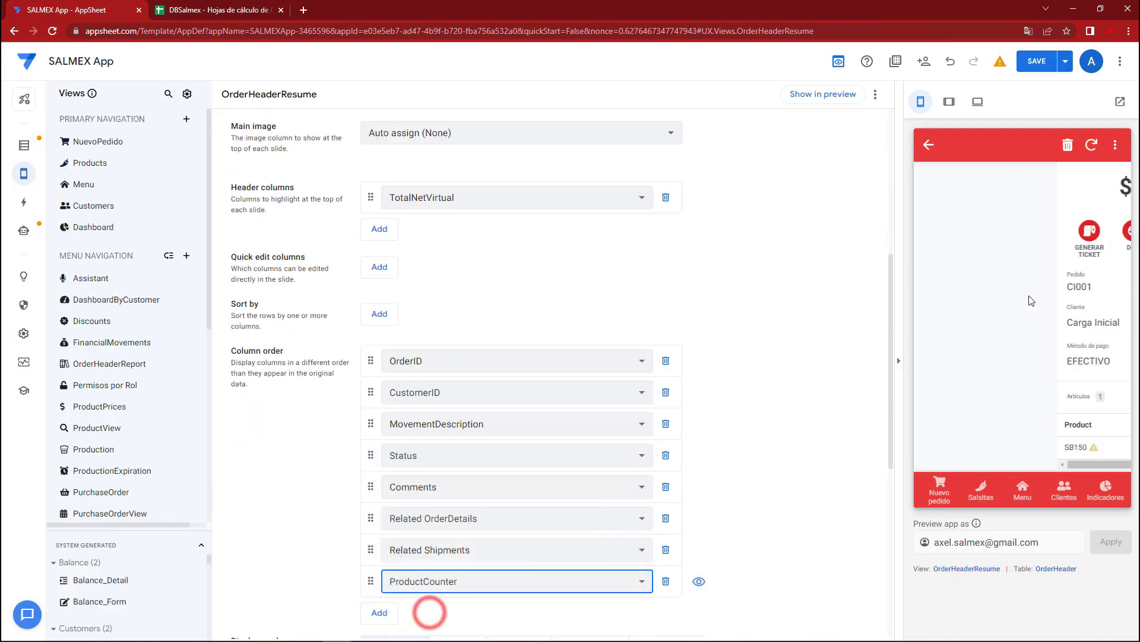
click(1039, 63)
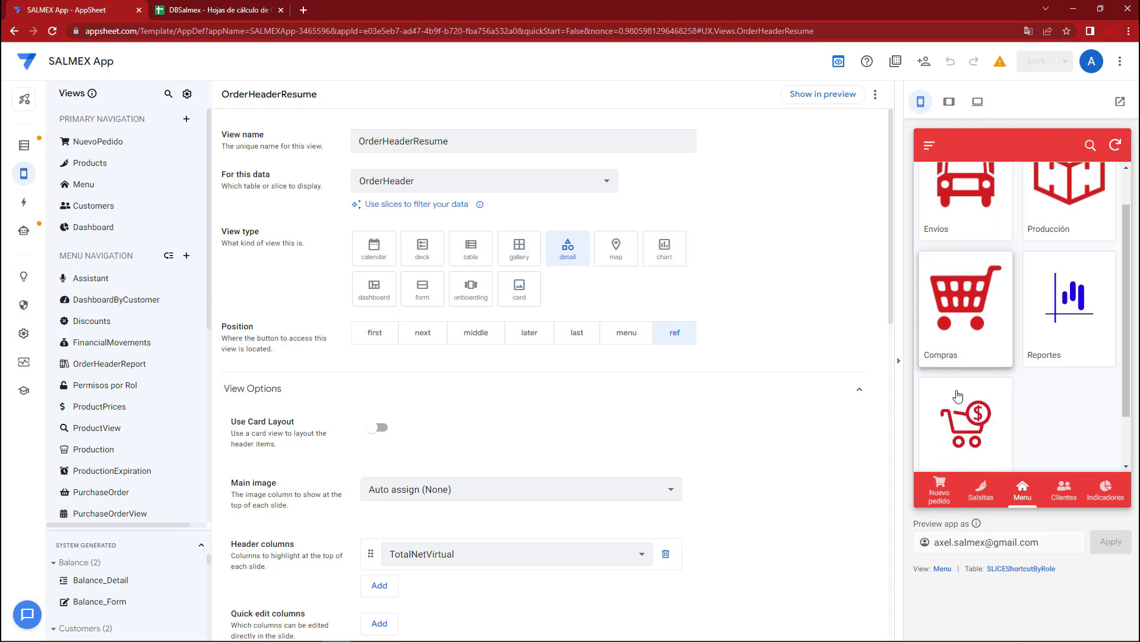
click(967, 390)
click(1001, 265)
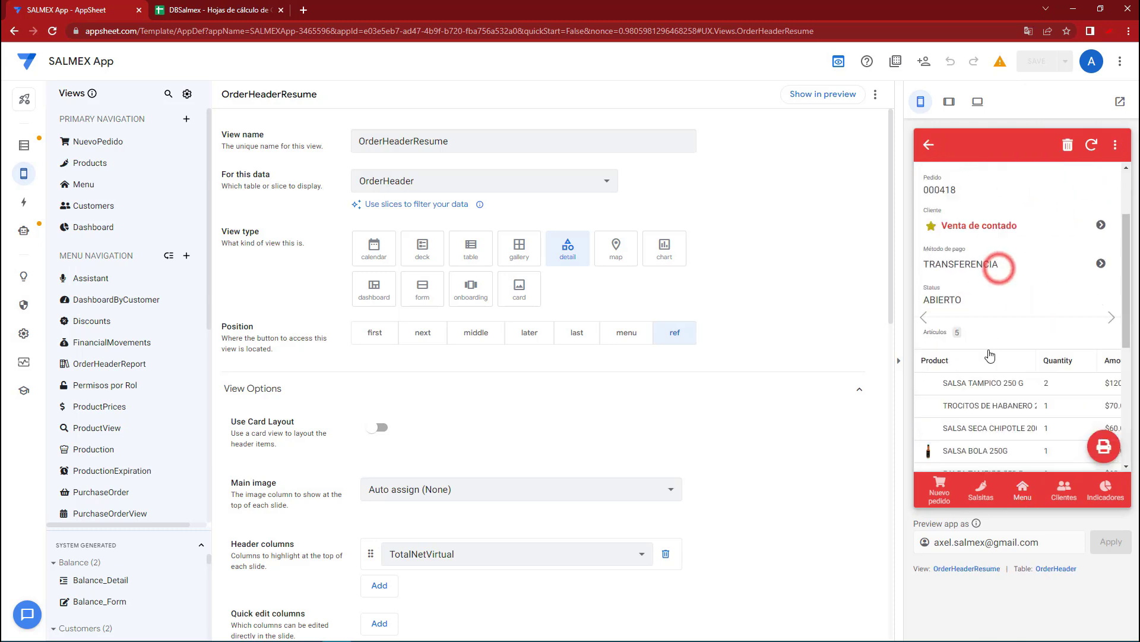
scroll(963, 237, down, 2)
scroll(962, 297, down, 2)
click(930, 413)
Remove ProductCounter from the OrderHeaderResume column order again and save the app.
click(955, 566)
scroll(451, 458, down, 8)
scroll(624, 433, down, 3)
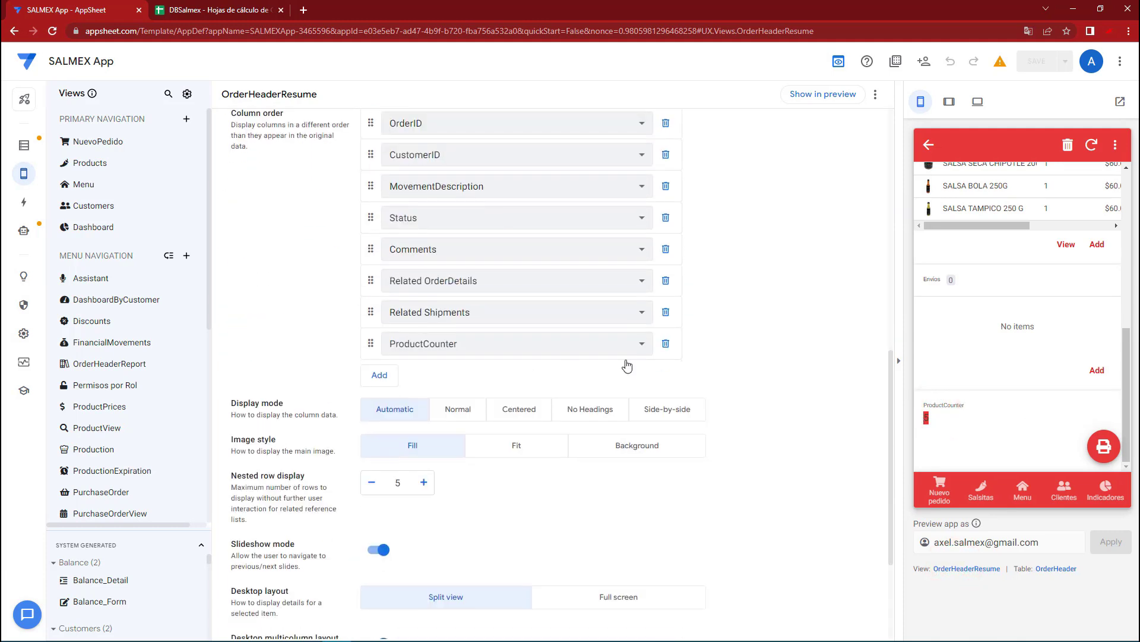
click(666, 343)
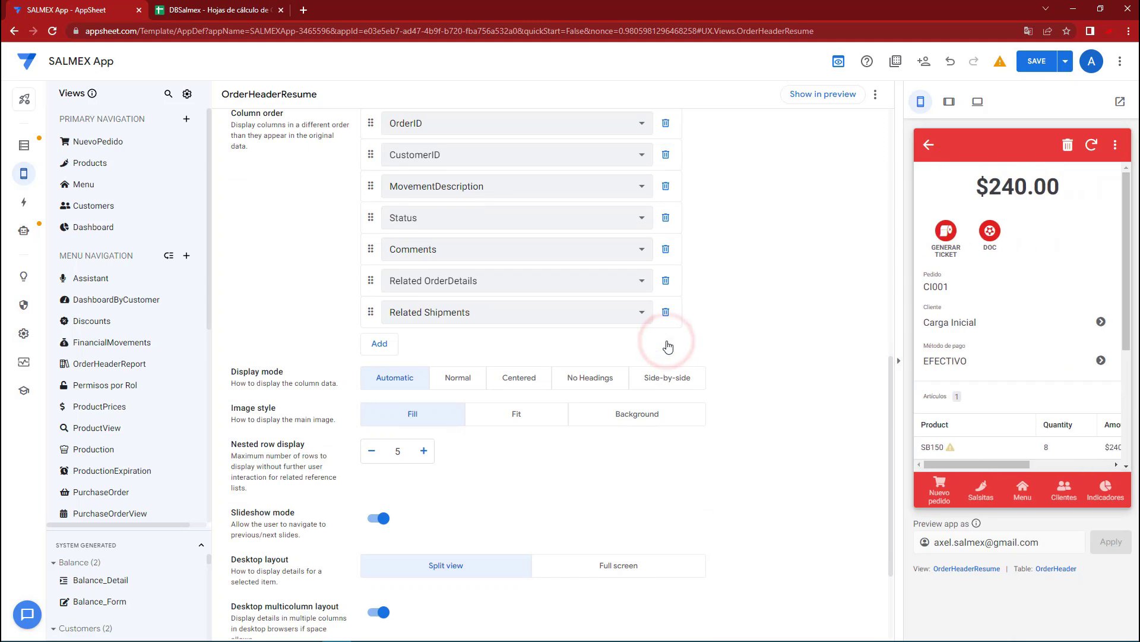
click(1028, 67)
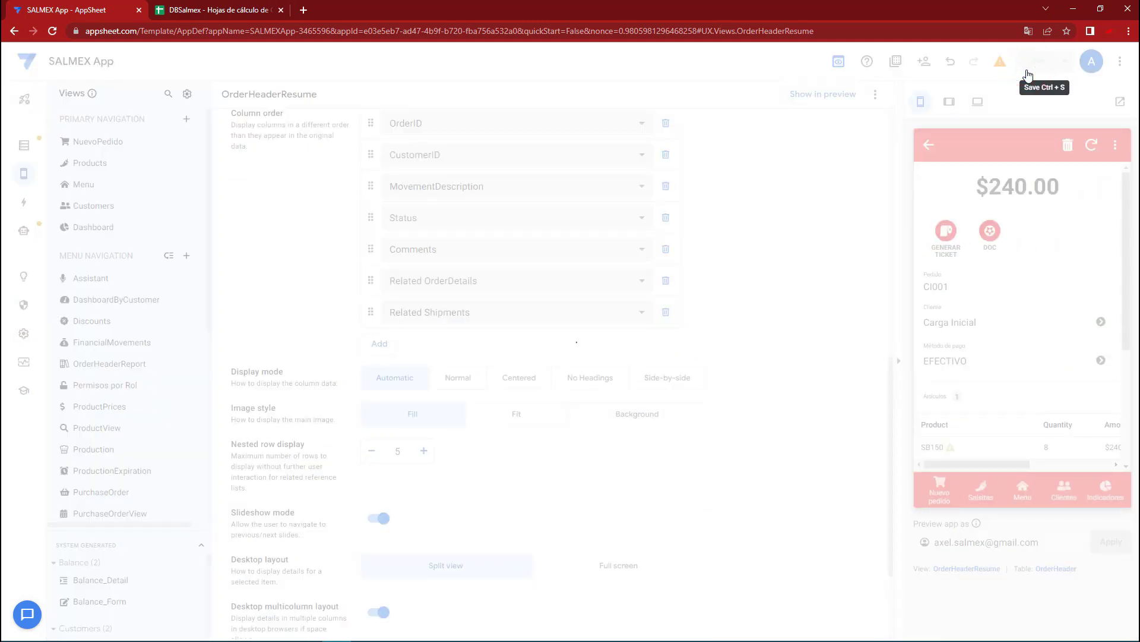
click(22, 147)
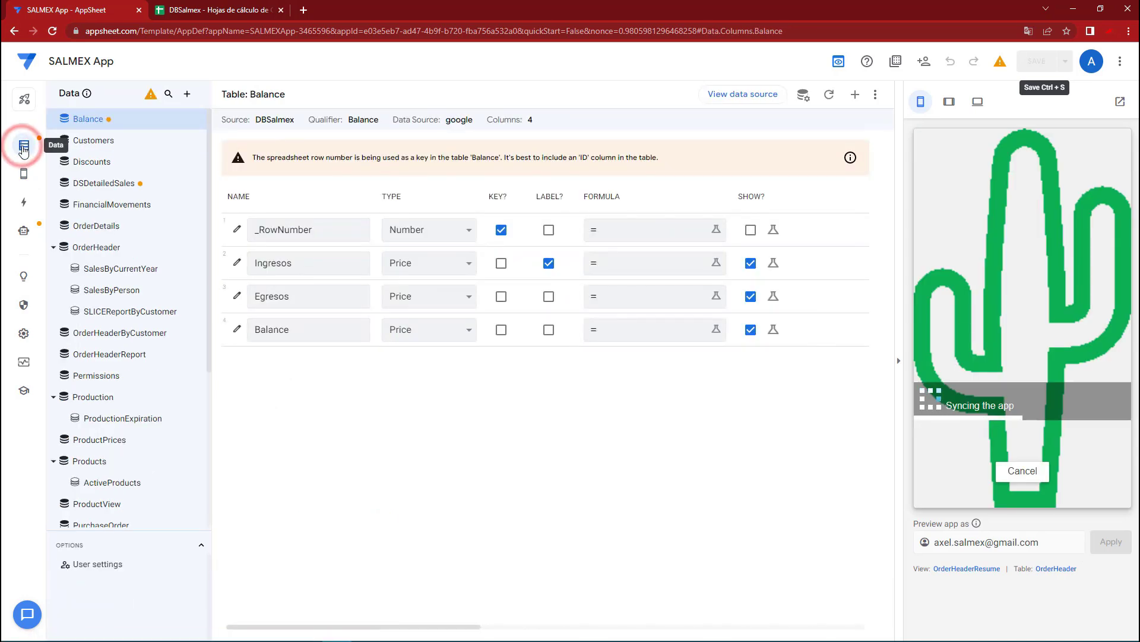
mouse_move(96, 226)
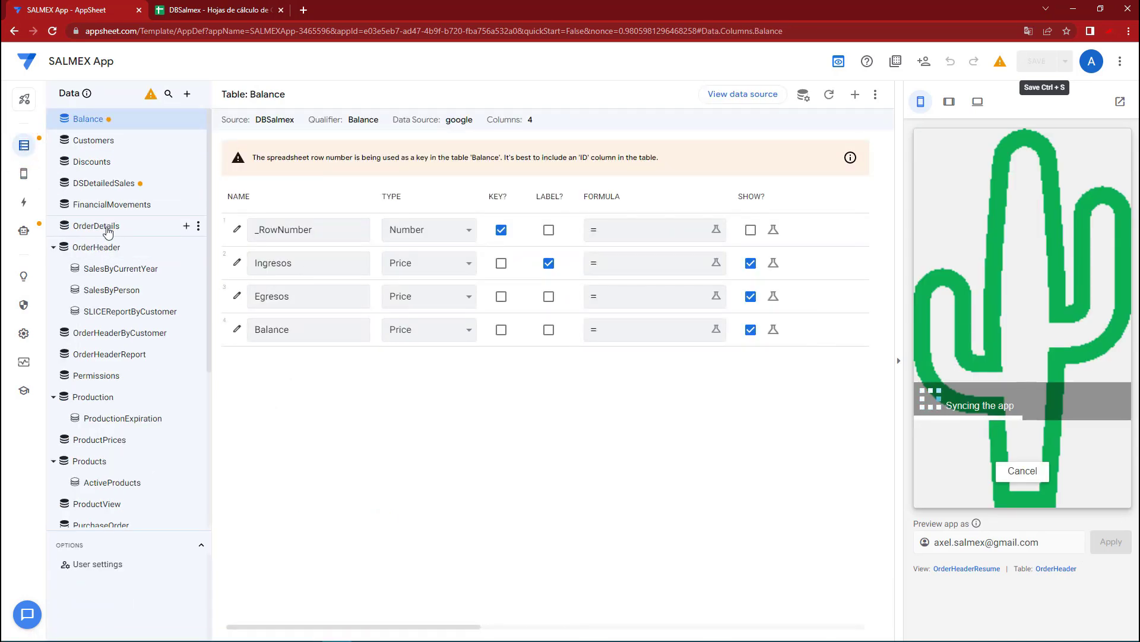
Open the Valid If expression editor for the OrderDetails OrderID column, then switch to DBSalmex.
click(107, 228)
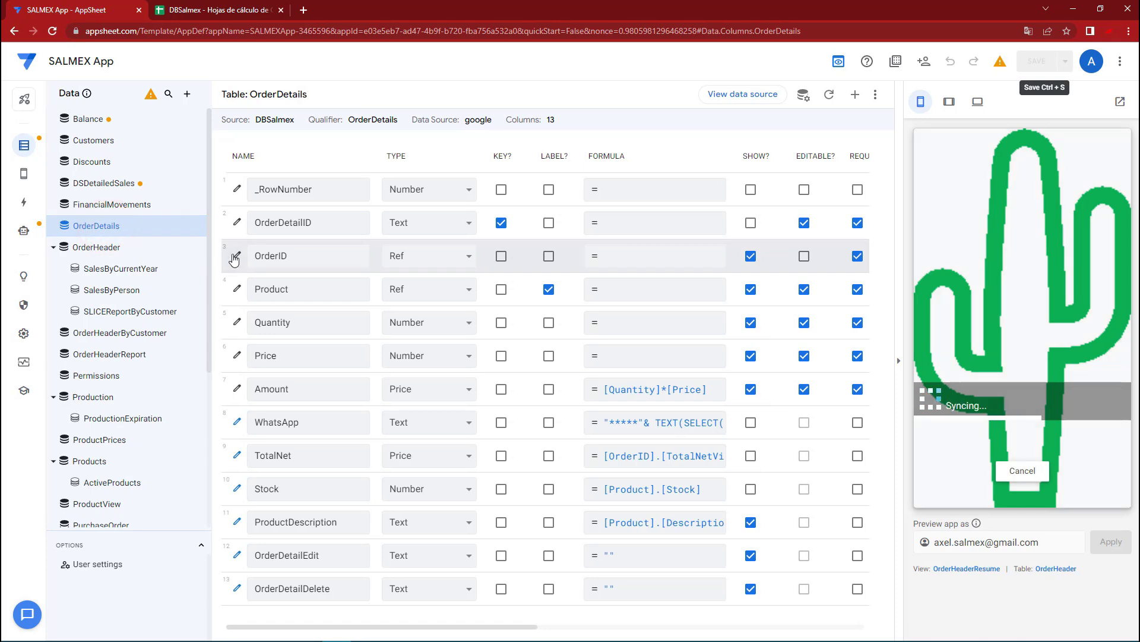
click(237, 255)
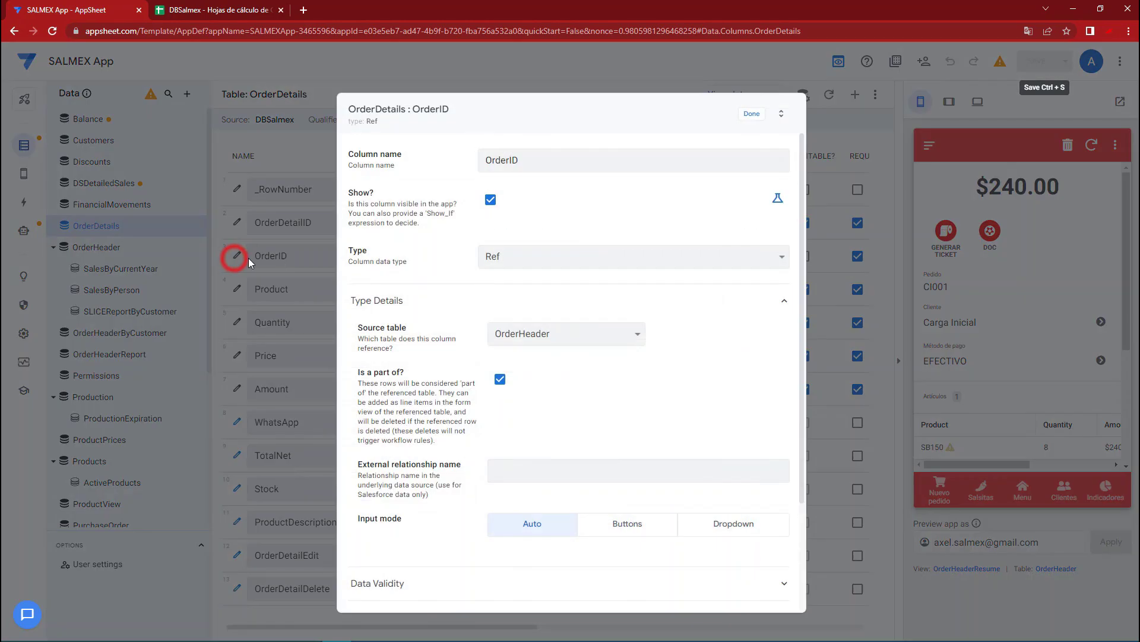
scroll(512, 420, down, 2)
click(392, 441)
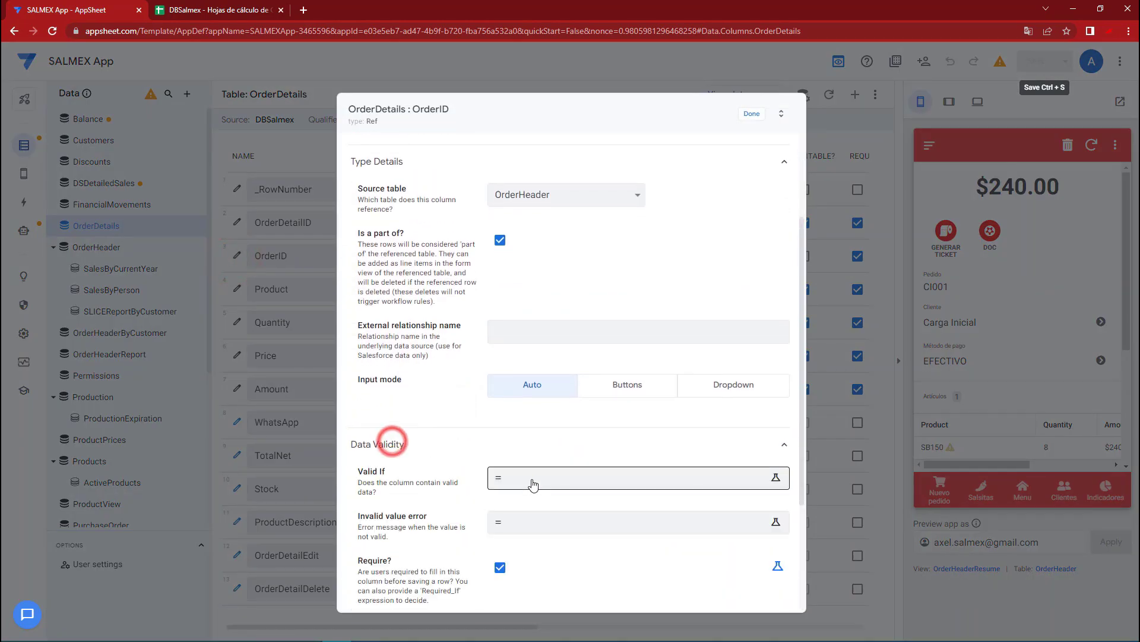
click(532, 478)
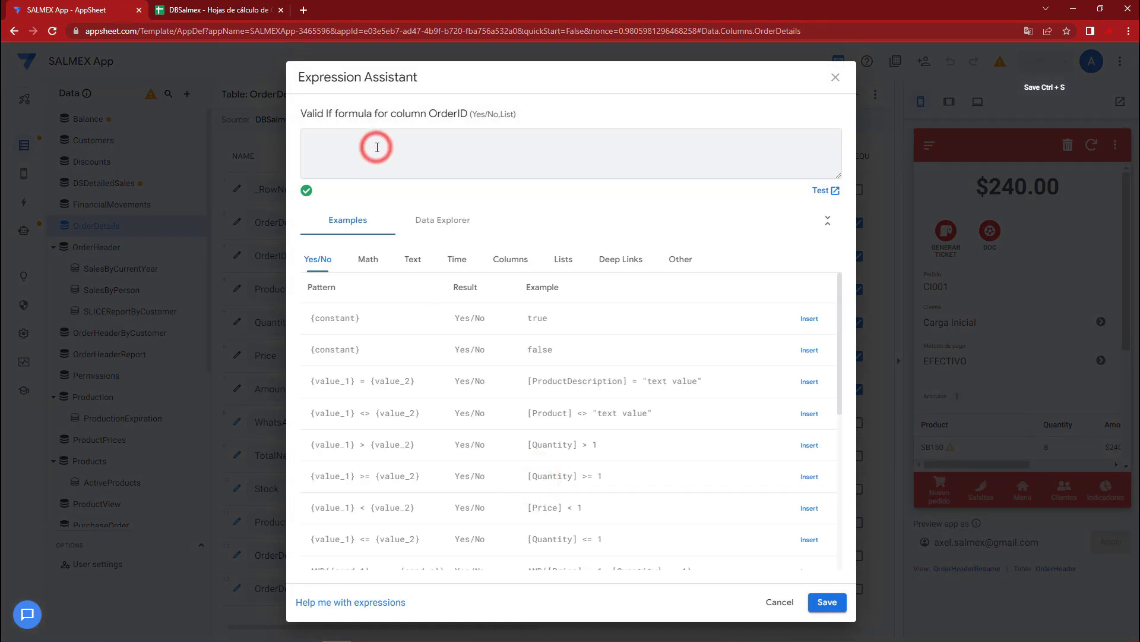
click(229, 9)
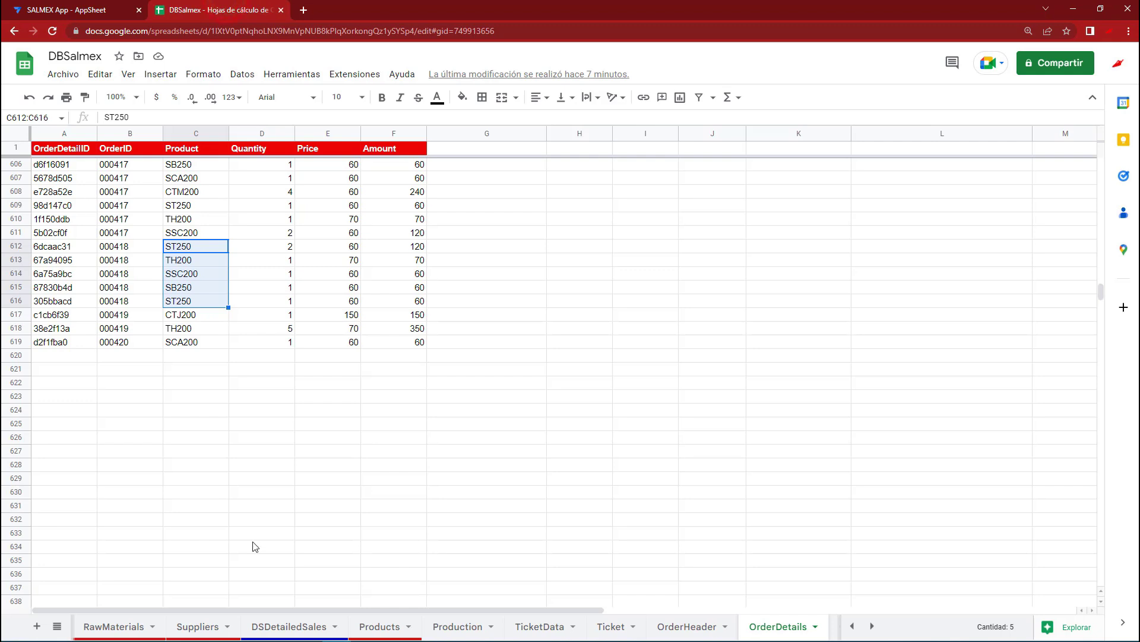
Freeze the header row of the OrderHeader sheet.
click(702, 631)
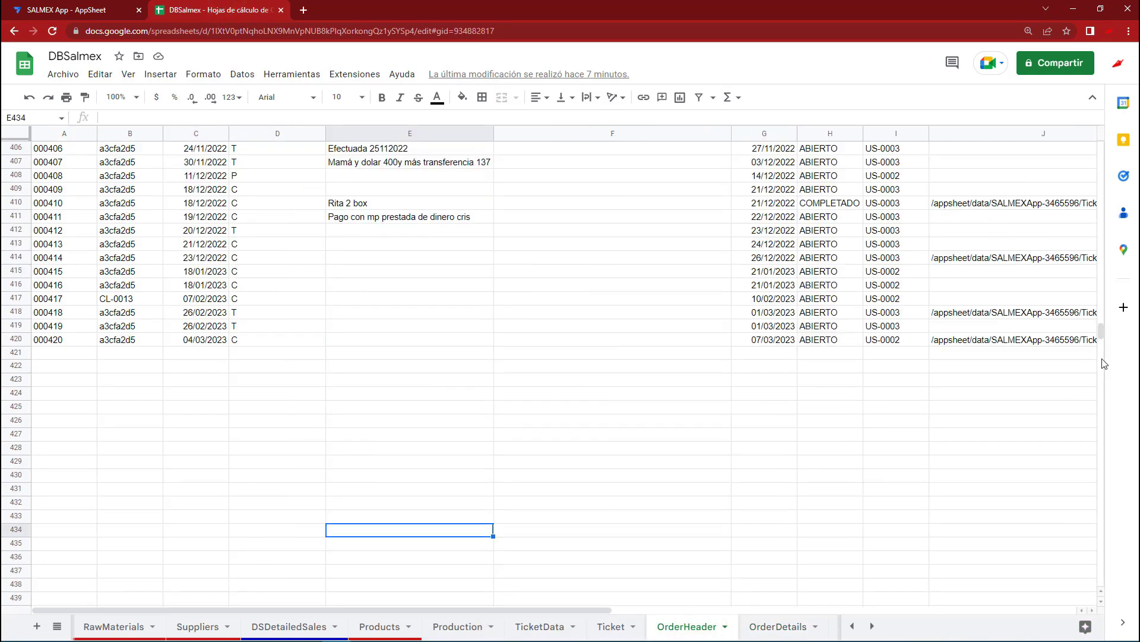
drag(1101, 329, 1102, 148)
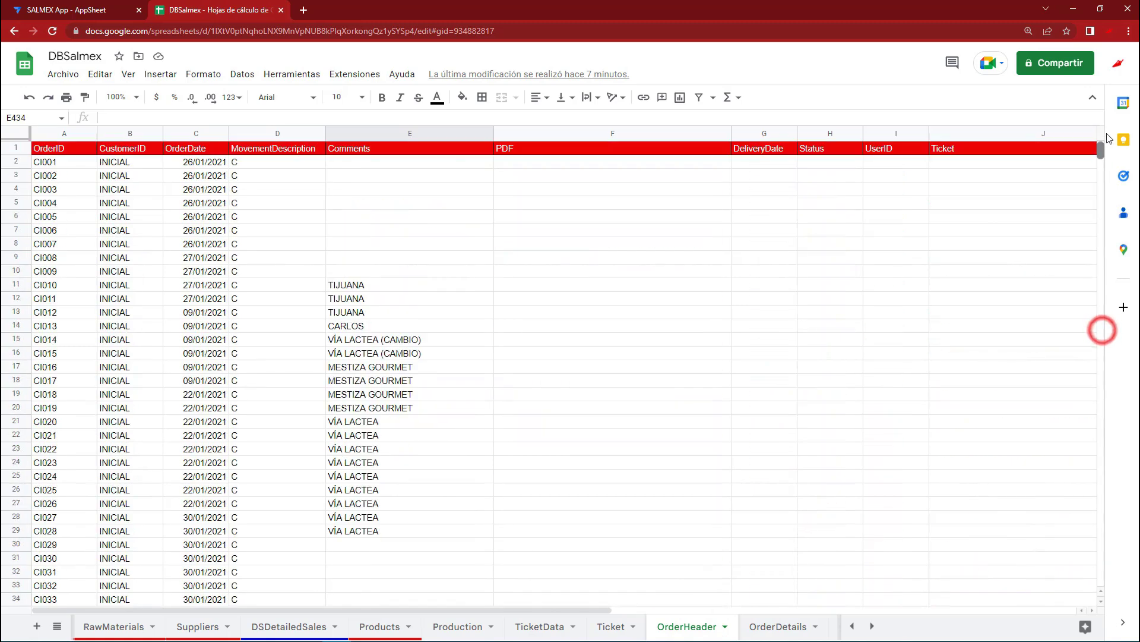
click(13, 149)
click(100, 74)
click(126, 74)
mouse_move(165, 119)
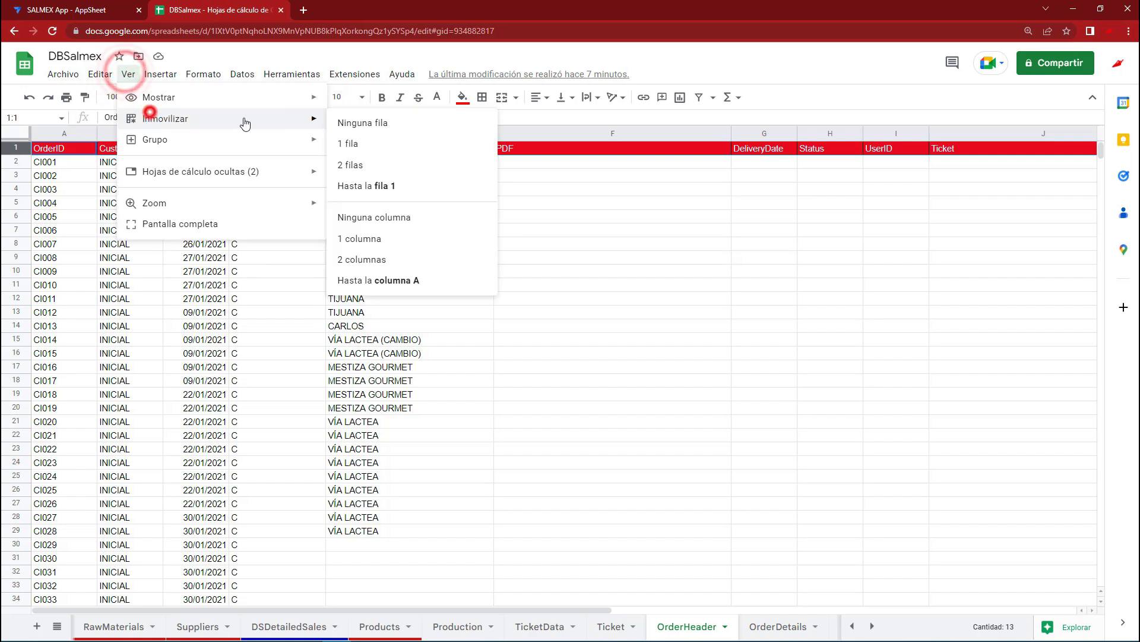
click(355, 143)
Check the last order 000420 in row 420, then return to AppSheet.
scroll(1040, 181, down, 5)
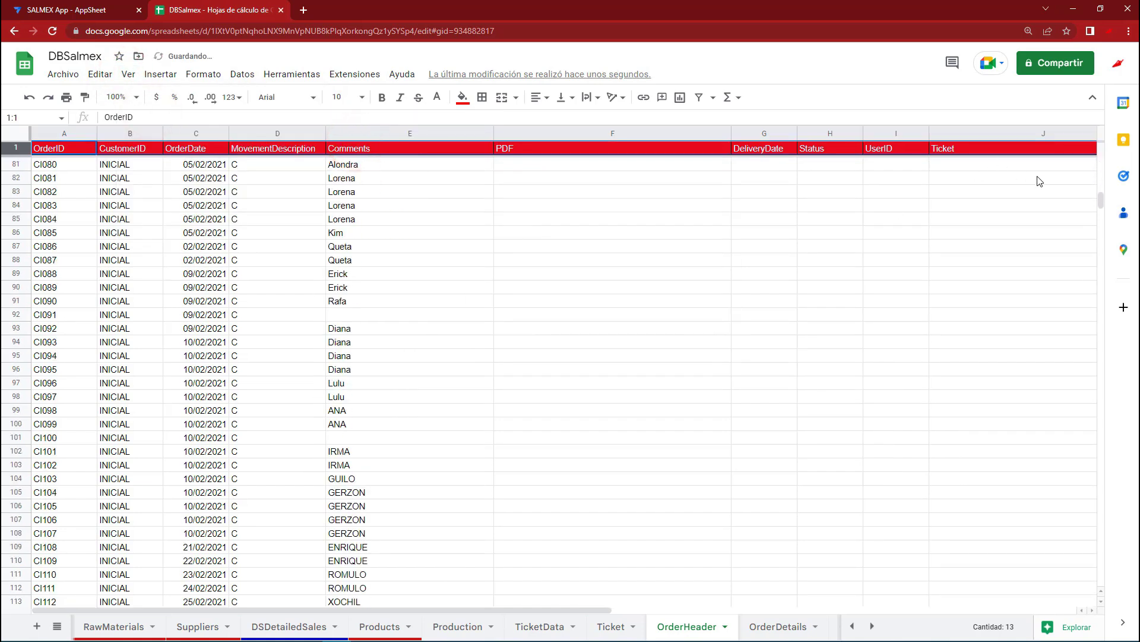
drag(1099, 201, 1116, 342)
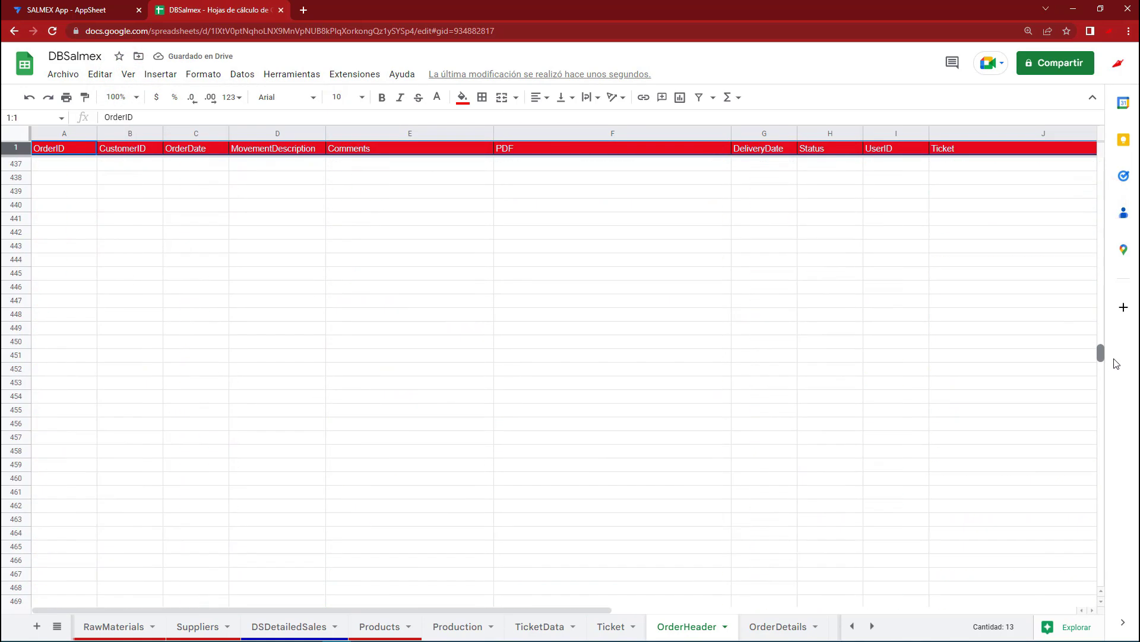
scroll(1071, 339, down, 3)
click(66, 261)
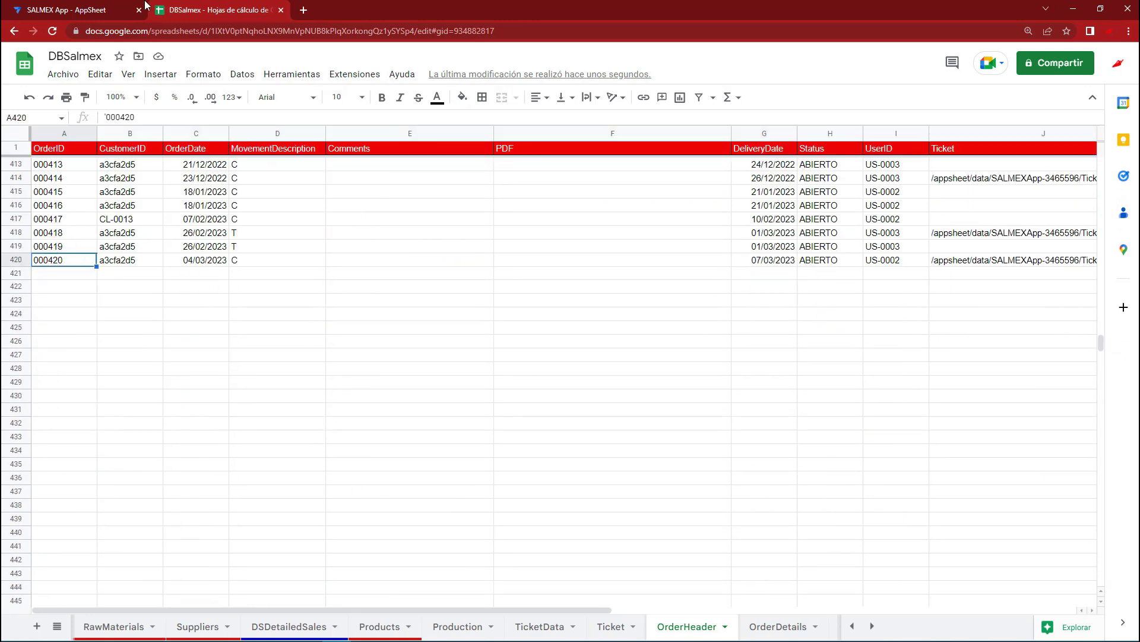
click(106, 8)
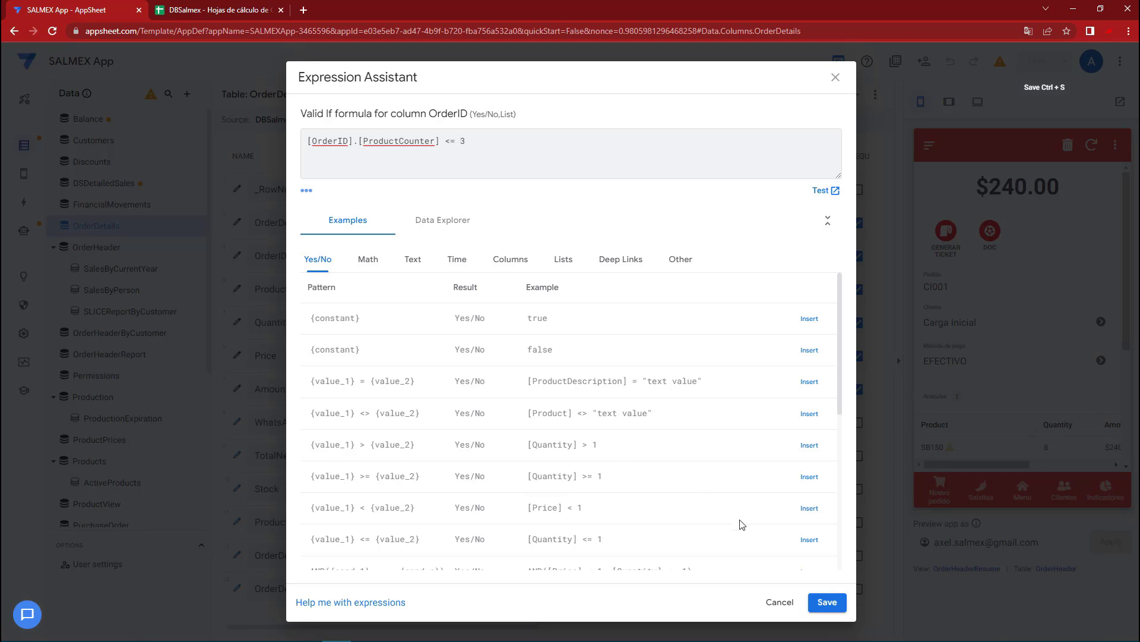
Save the Valid If, set the error message "Hey, no puedes agregar más de tres artículos", and save.
click(827, 602)
click(503, 523)
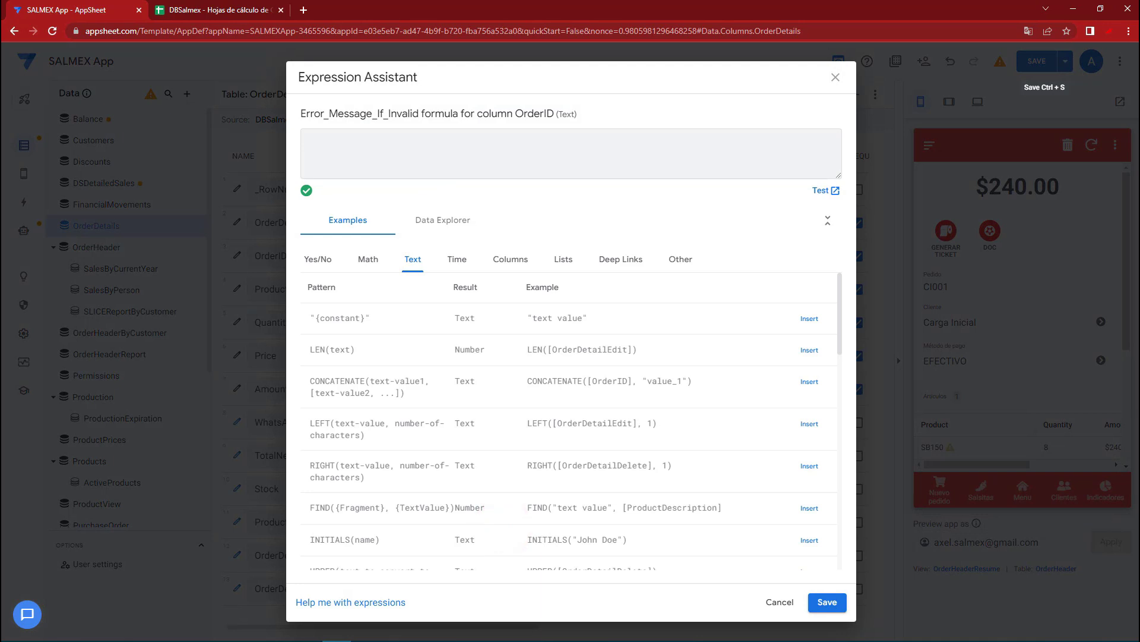
text(")
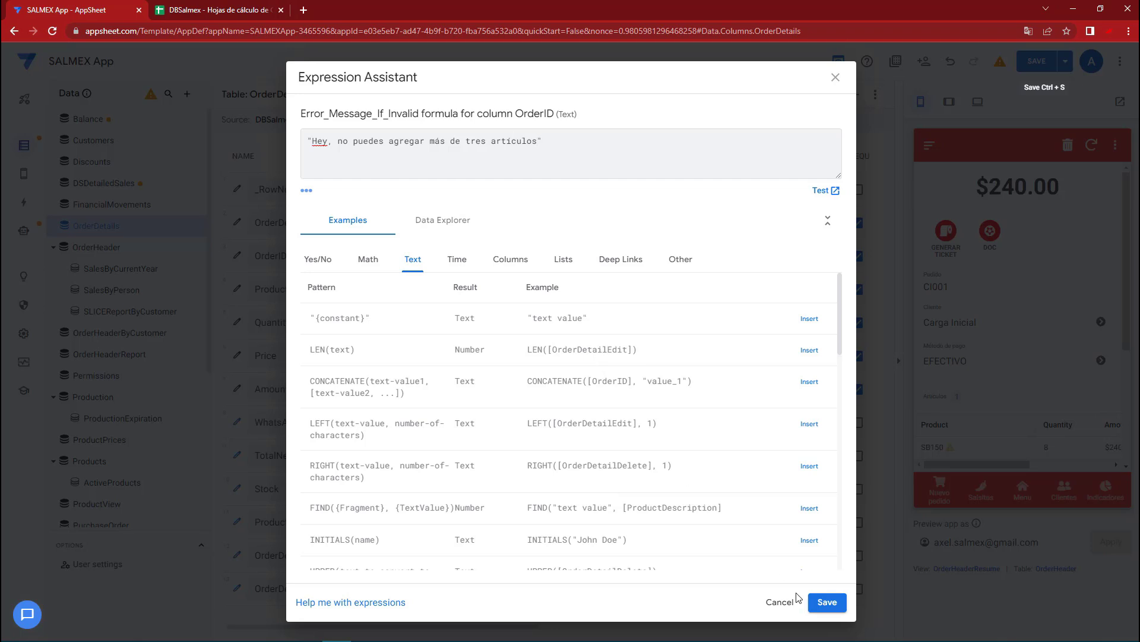
click(827, 602)
click(750, 115)
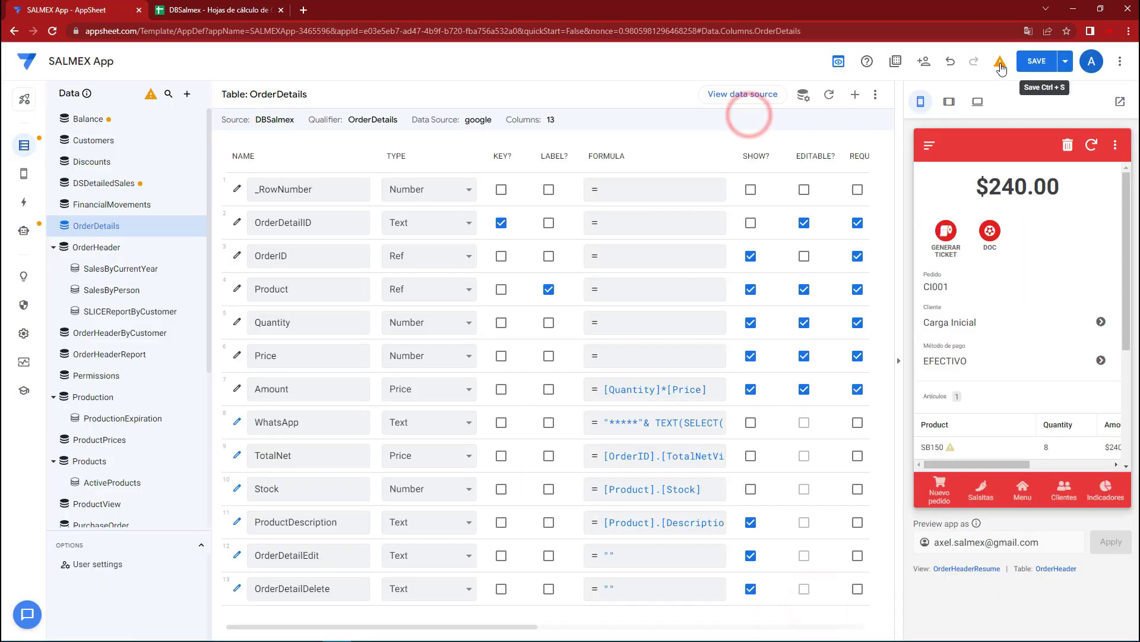
click(1028, 62)
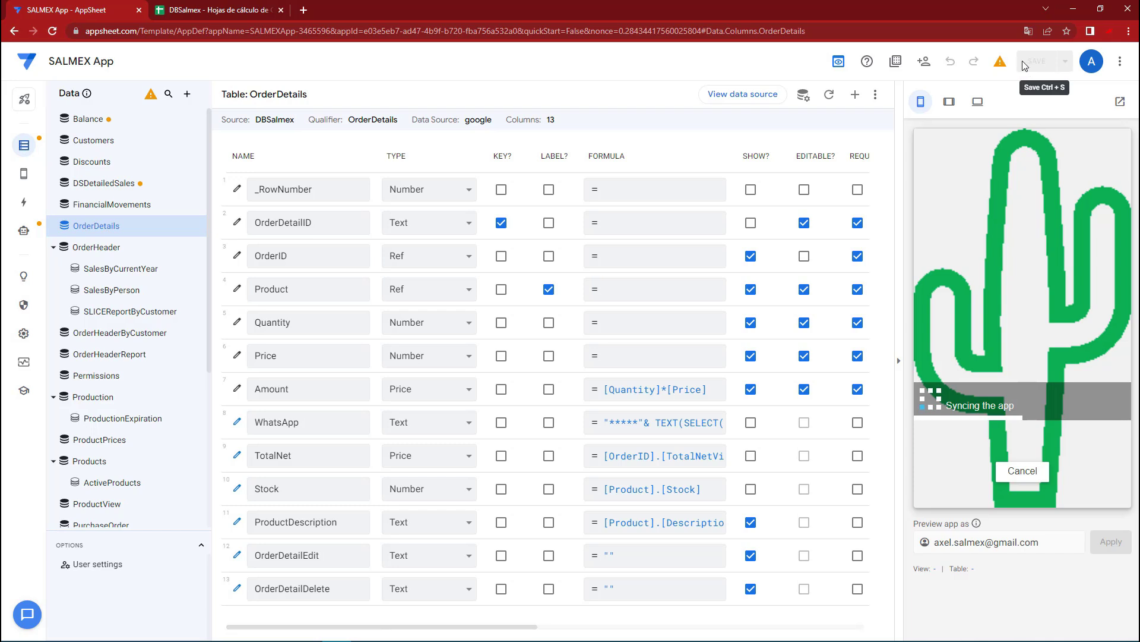
Start a new EFECTIVO order in the preview with a SALSA BOLA 250G line.
click(938, 495)
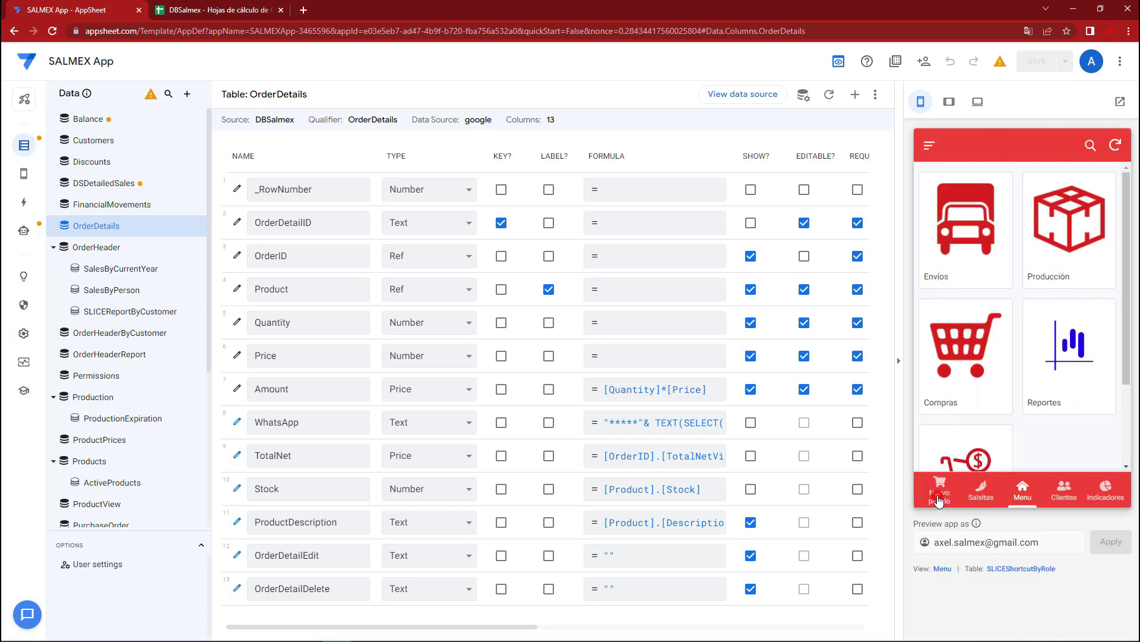
scroll(961, 407, down, 2)
click(964, 194)
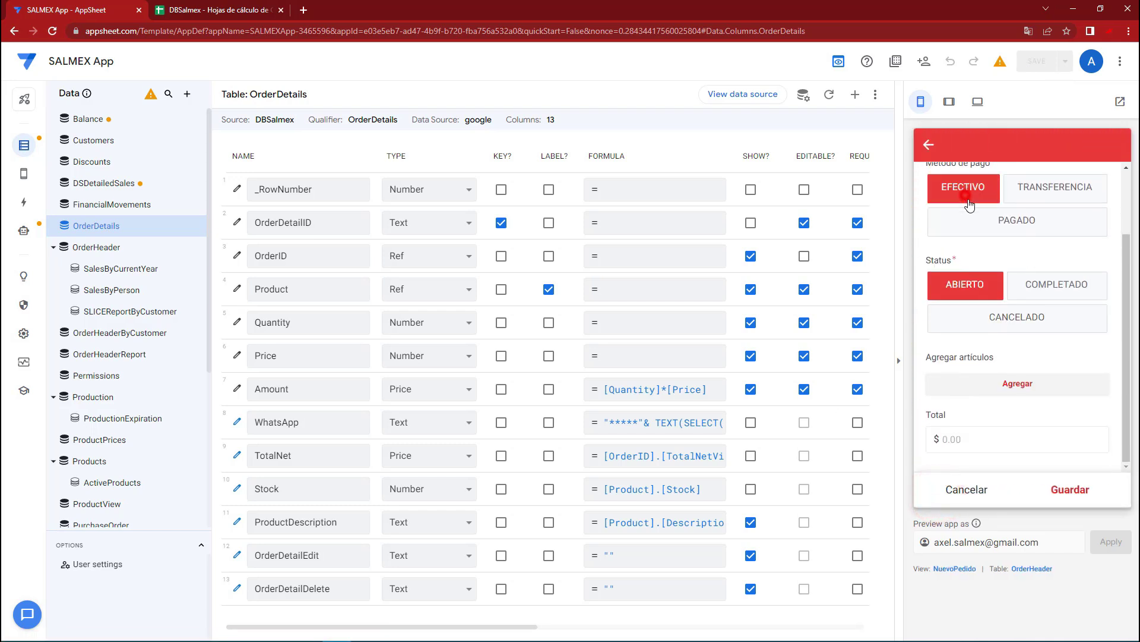
click(1003, 382)
click(980, 272)
click(974, 229)
click(1070, 490)
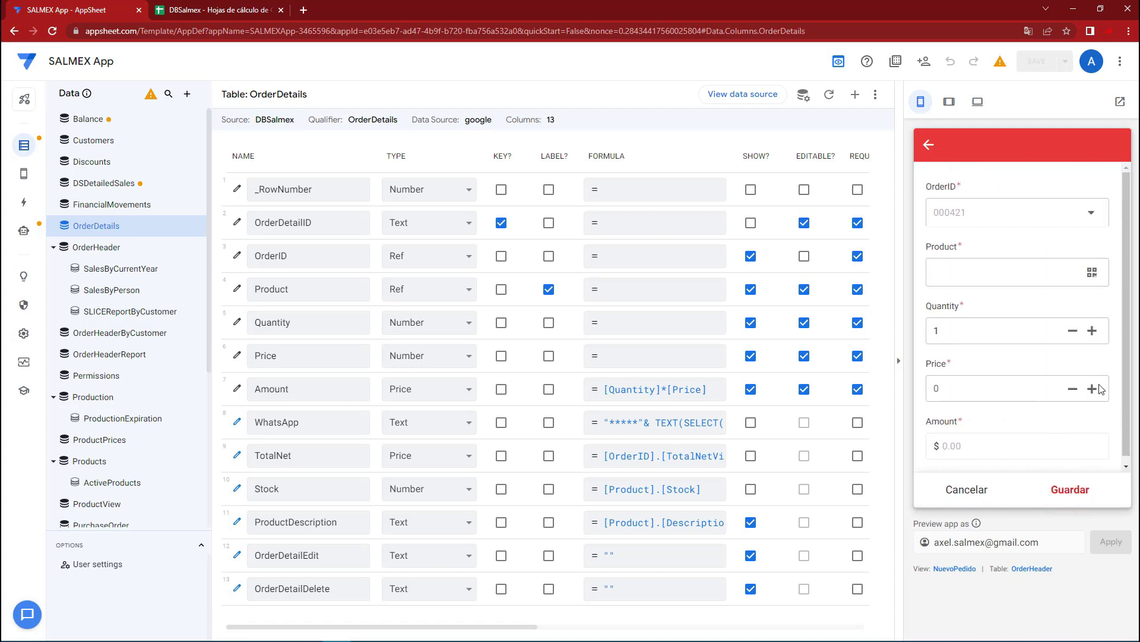
Add lines for SALSA DE CHIPOTLE AJO 200 G, SALSA TAMPICO 250 G and SALSA SECA CHIPOTLE 200 G.
click(973, 256)
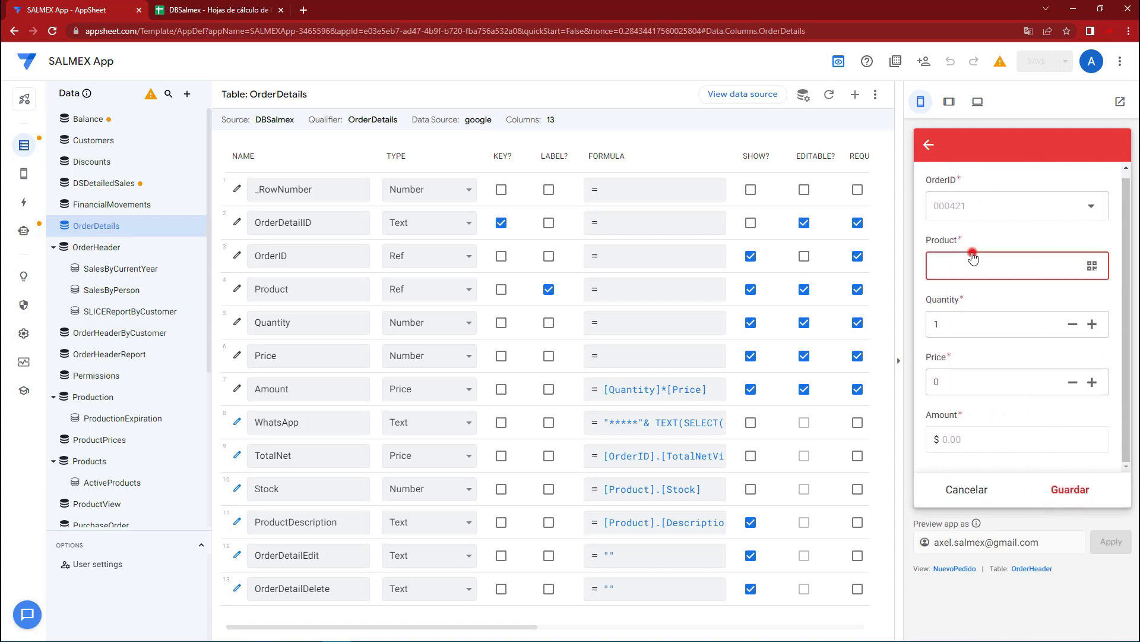
click(949, 235)
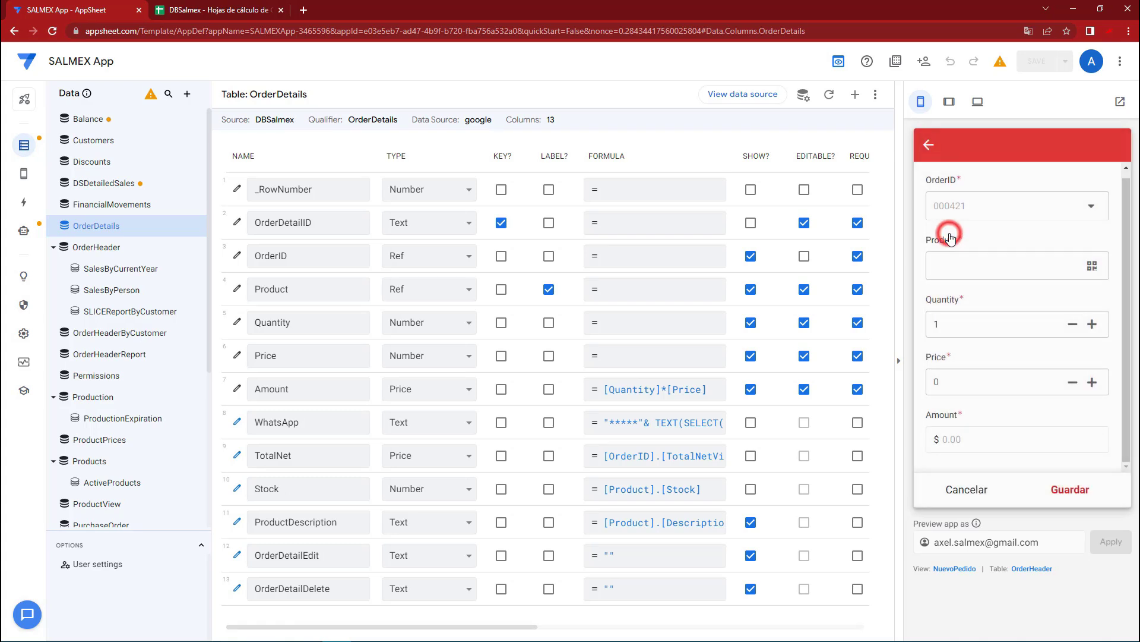
click(1064, 485)
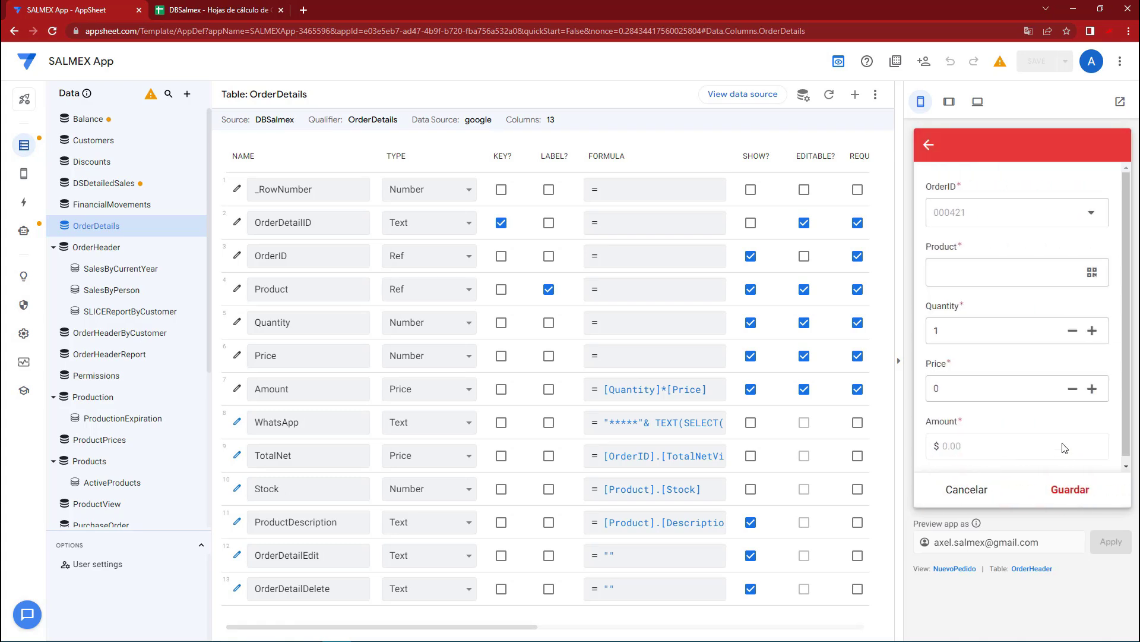
click(1009, 272)
click(939, 280)
click(1069, 484)
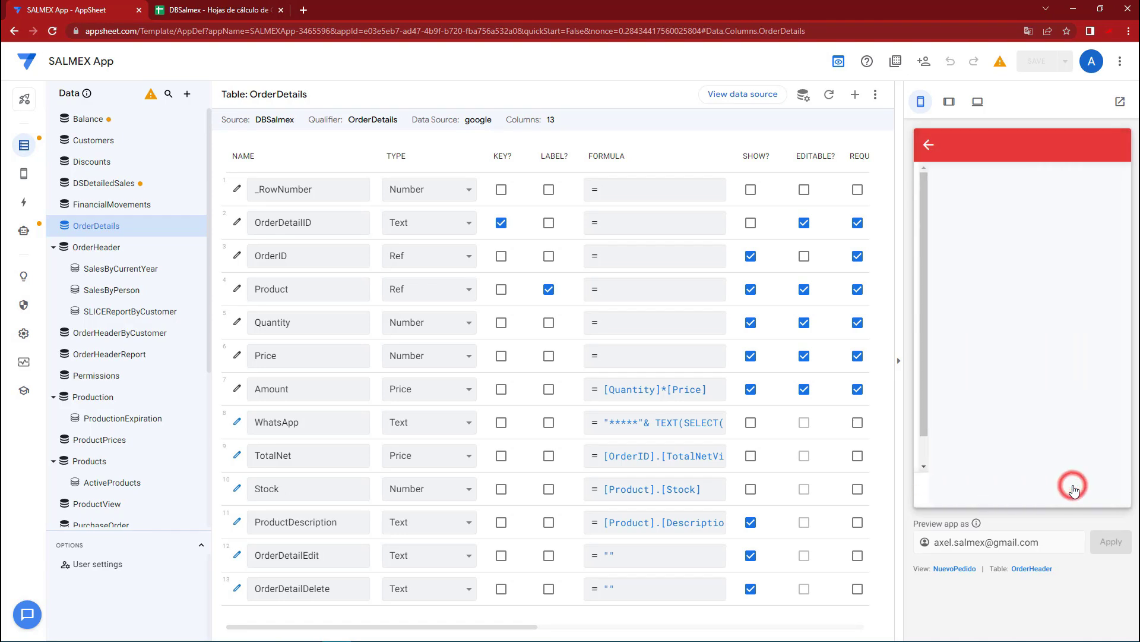
click(974, 265)
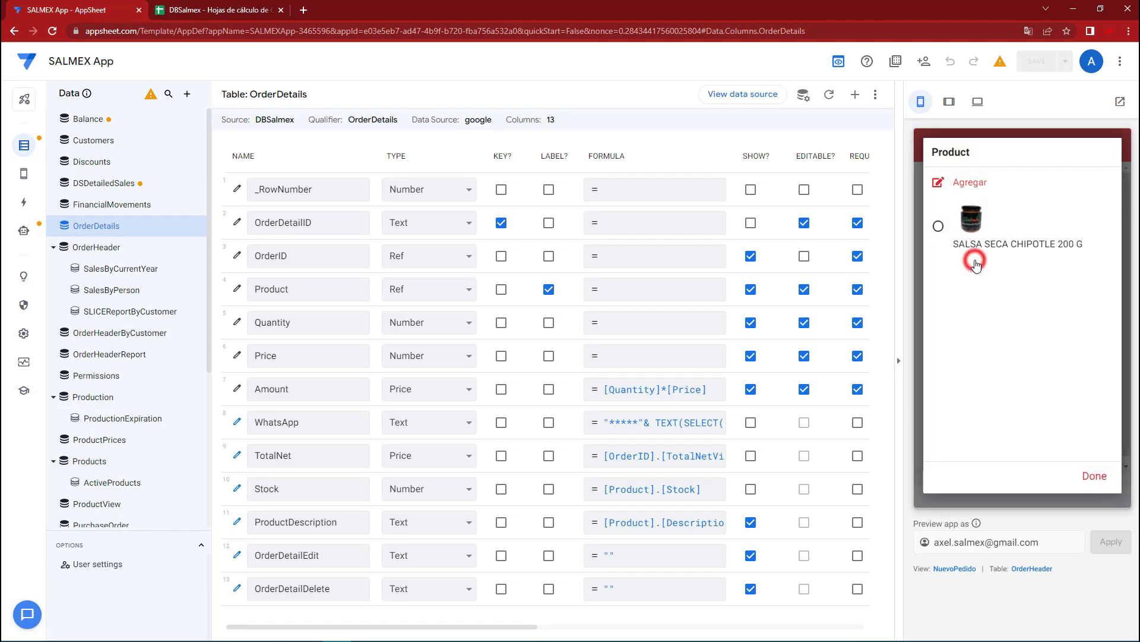
click(939, 228)
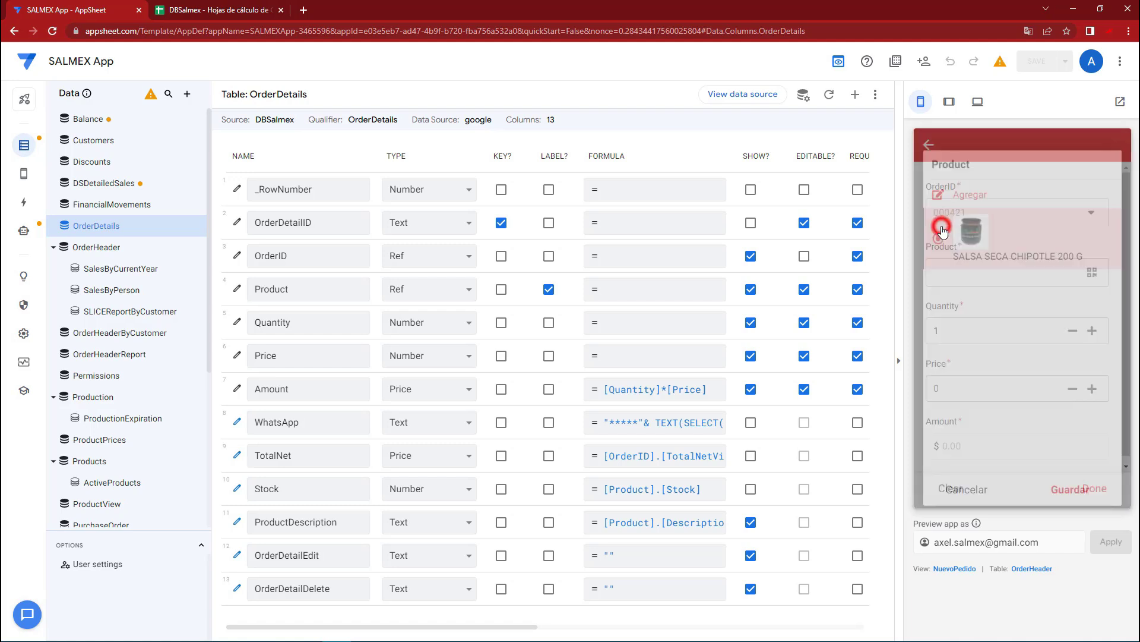
click(1075, 489)
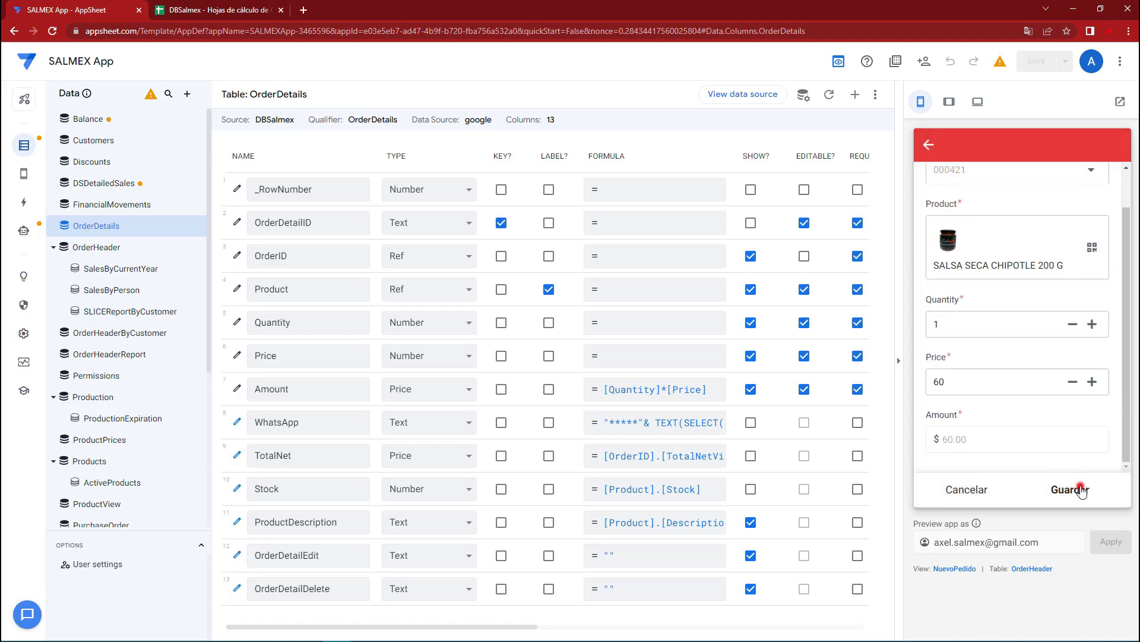
click(981, 278)
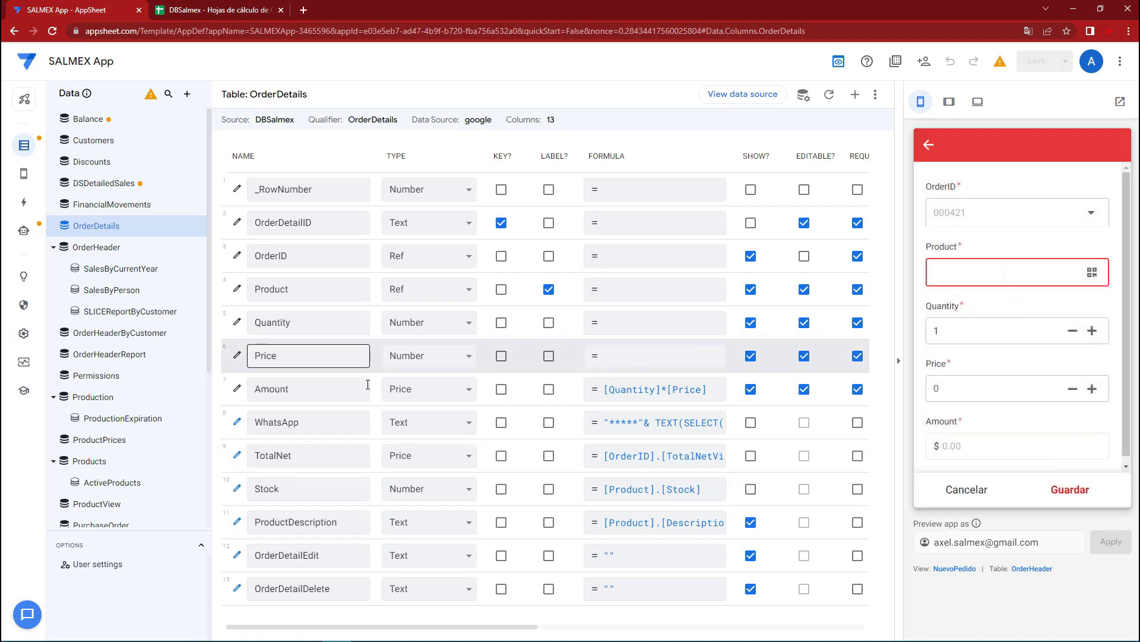
Change the OrderID Valid If rule to [OrderID].[ProductCounter] < 2 and save the app.
click(238, 257)
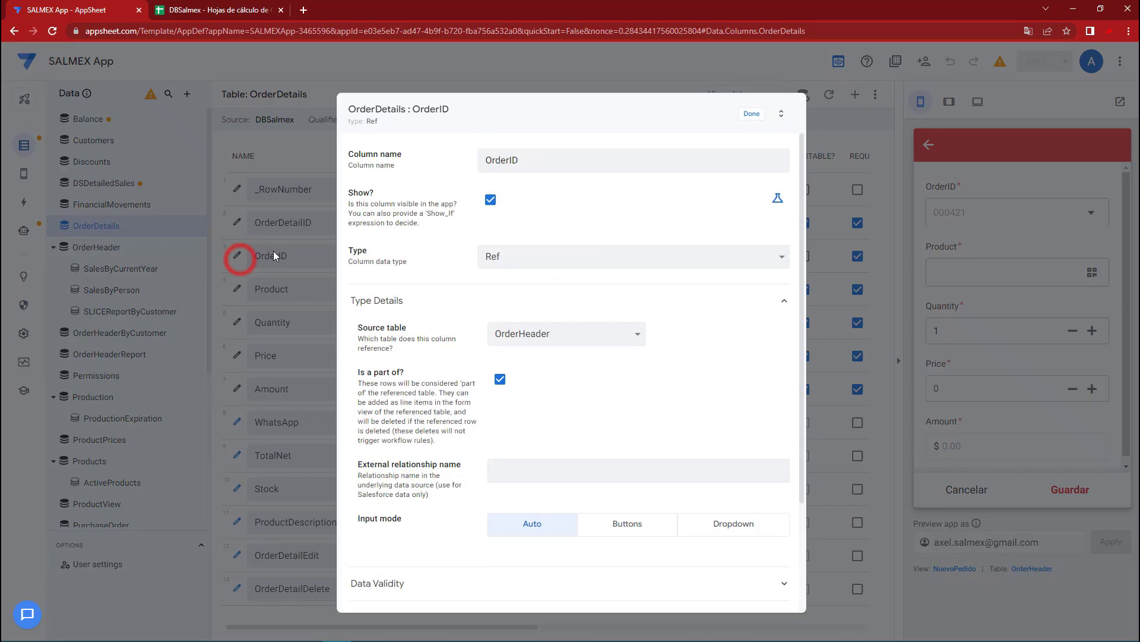
scroll(535, 356, down, 2)
click(438, 440)
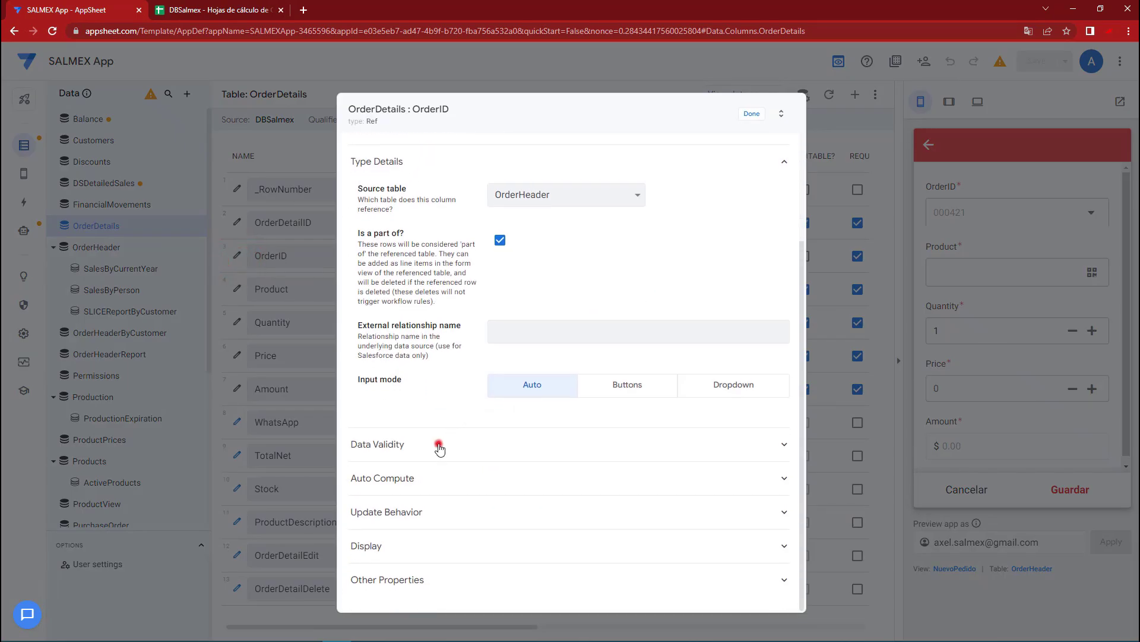
click(565, 471)
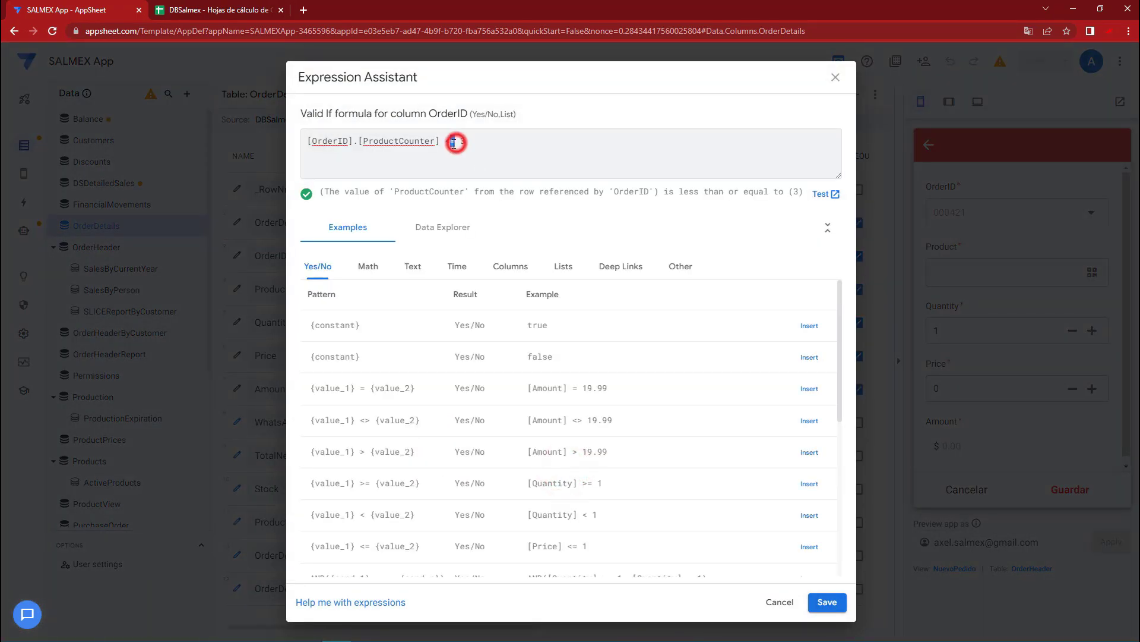
text(2)
click(828, 602)
click(752, 112)
click(1026, 64)
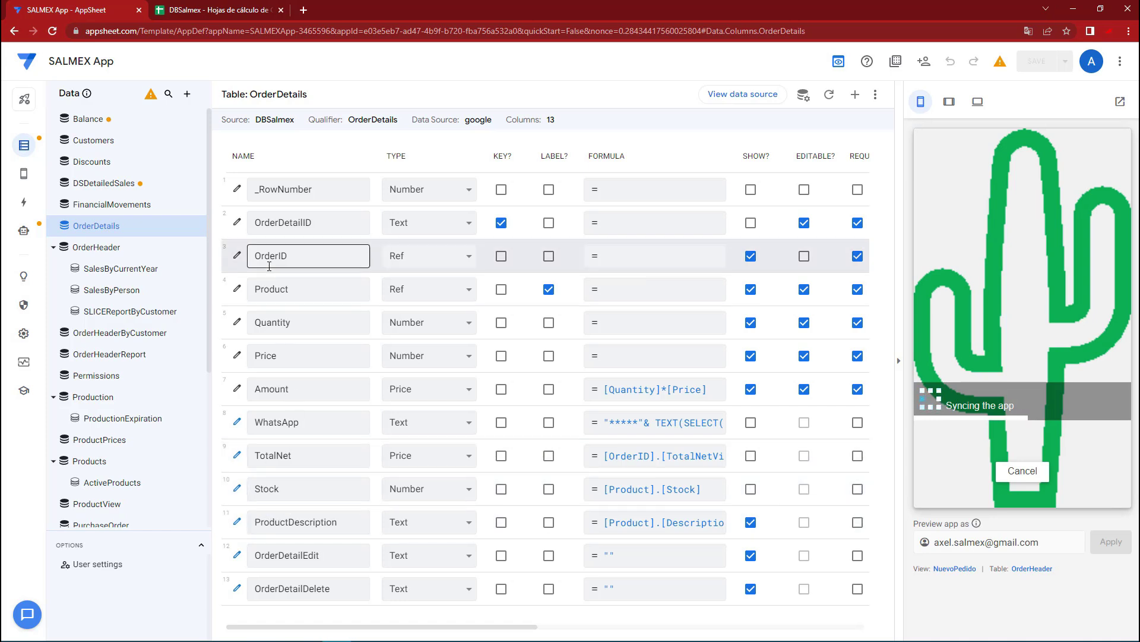
Reopen the OrderID Valid If formula, re-save it as < 2, and save the app again.
click(237, 256)
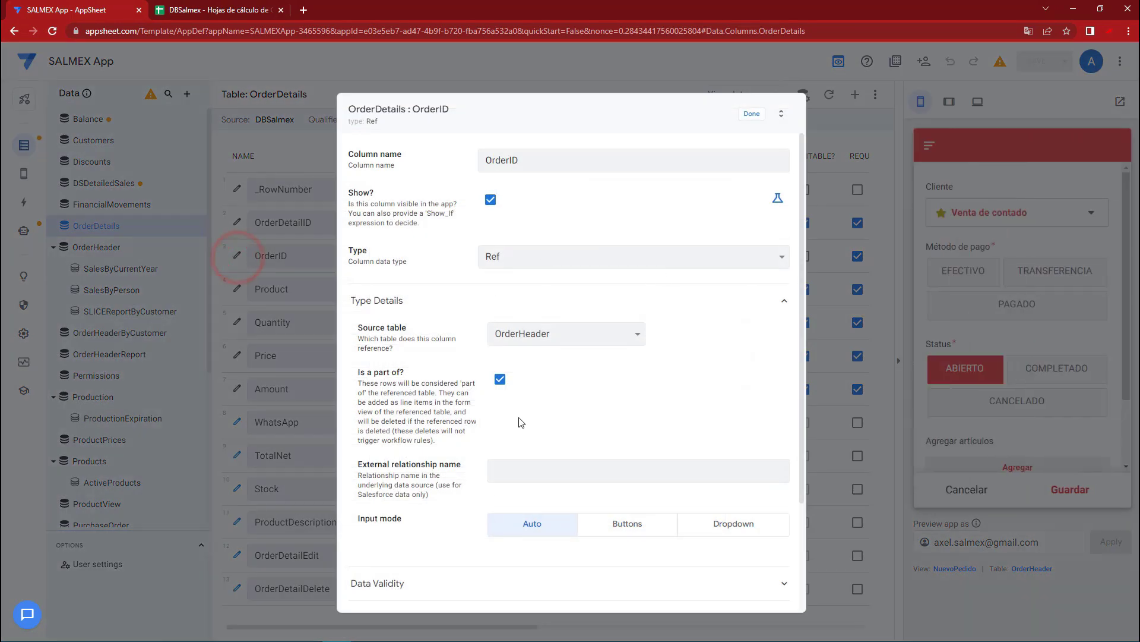
scroll(461, 511, down, 2)
click(451, 525)
click(627, 557)
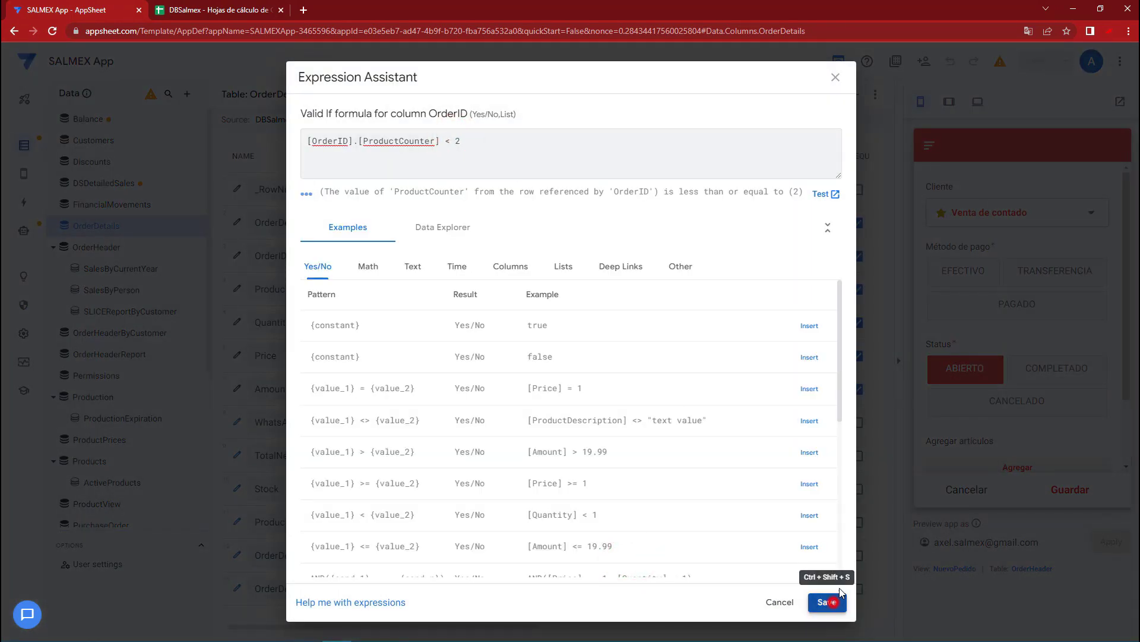
click(827, 602)
click(742, 112)
click(1036, 61)
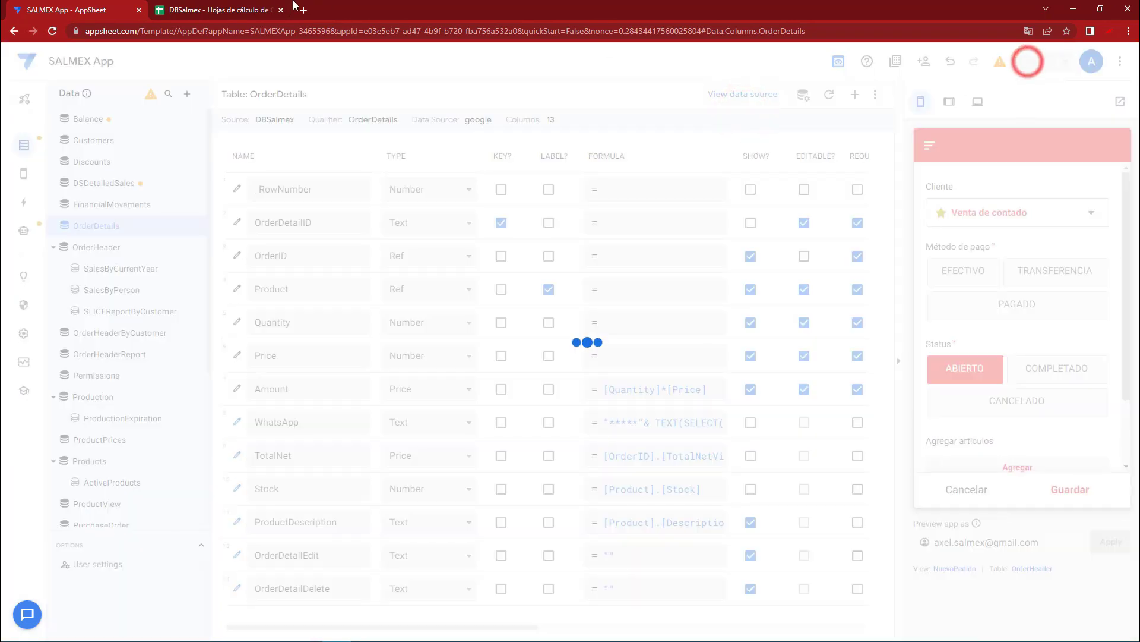
click(217, 10)
Check newest order 000420 in OrderHeader and its last line in OrderDetails row 619, then return to AppSheet.
click(55, 301)
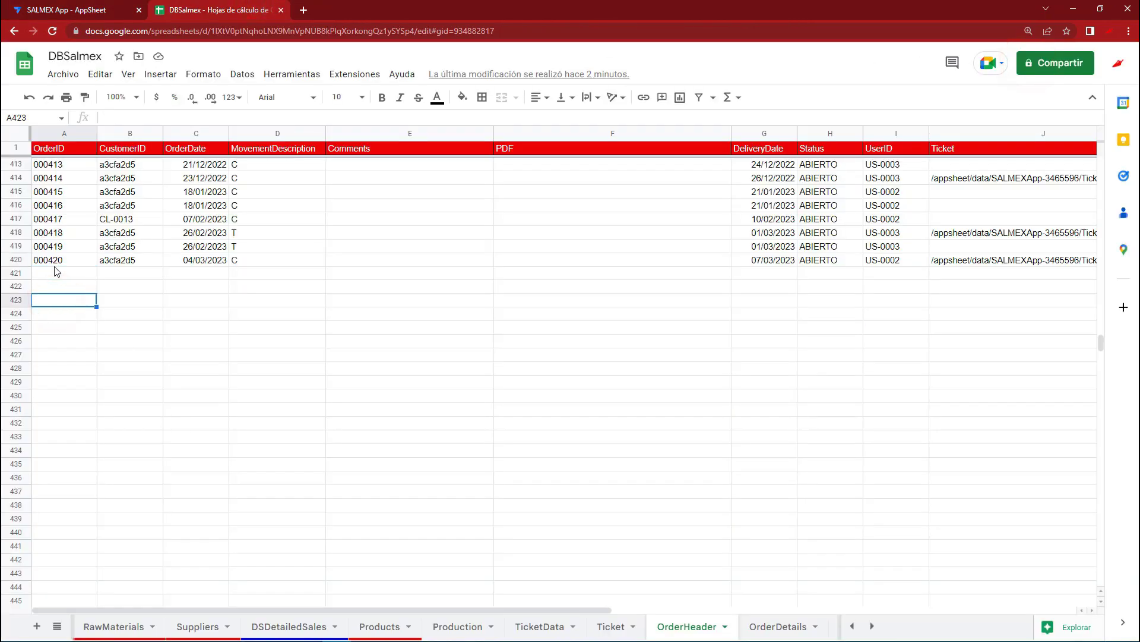
click(20, 259)
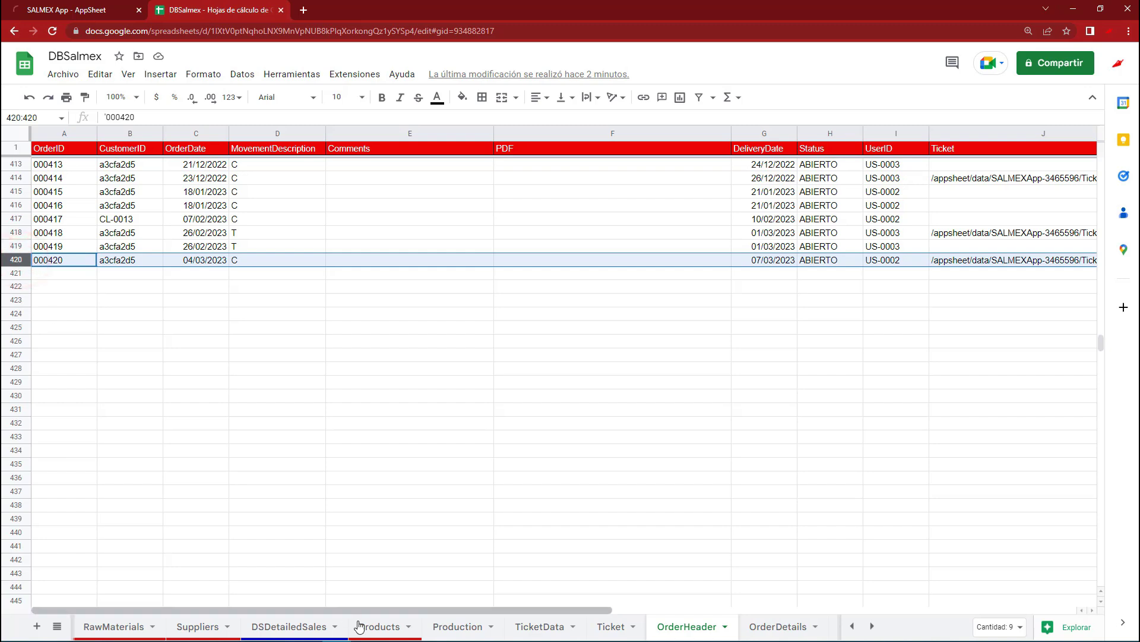
click(782, 628)
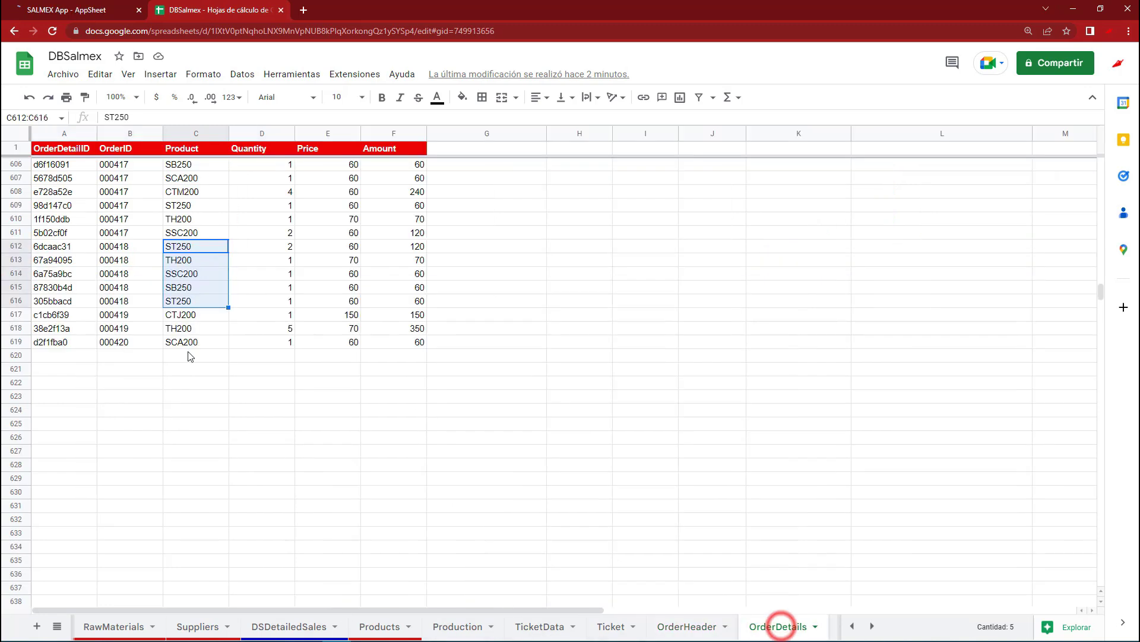
drag(184, 341, 416, 342)
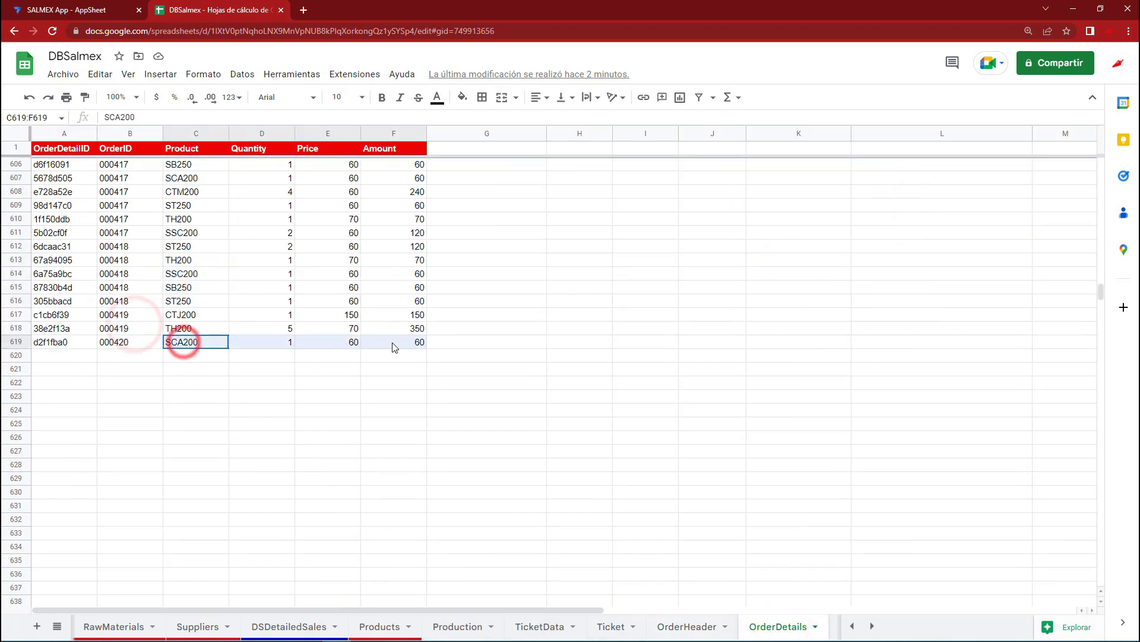
click(99, 13)
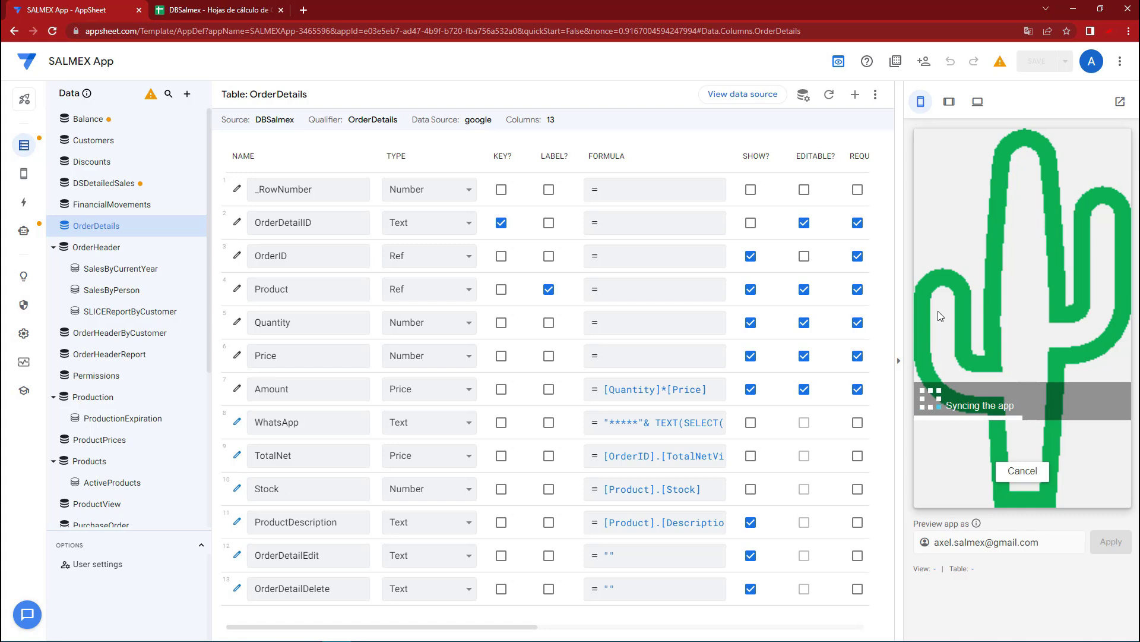
Start a new EFECTIVO order in the preview and add a SALSA BOLA 250G line.
scroll(950, 357, down, 3)
click(964, 385)
click(937, 488)
click(983, 267)
click(1025, 466)
click(995, 271)
click(992, 220)
click(1066, 489)
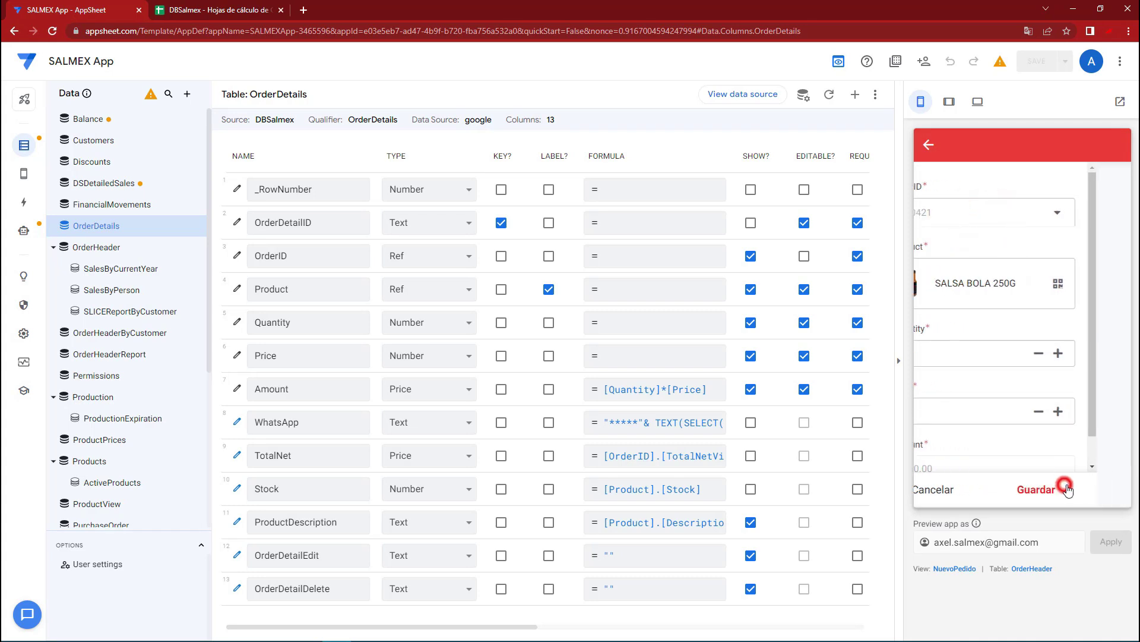
Add a SALSA DE CHIPOTLE AJO 200 G line, then pick SALSA SECA CHIPOTLE 200 G for a third.
click(996, 273)
click(979, 242)
click(1068, 484)
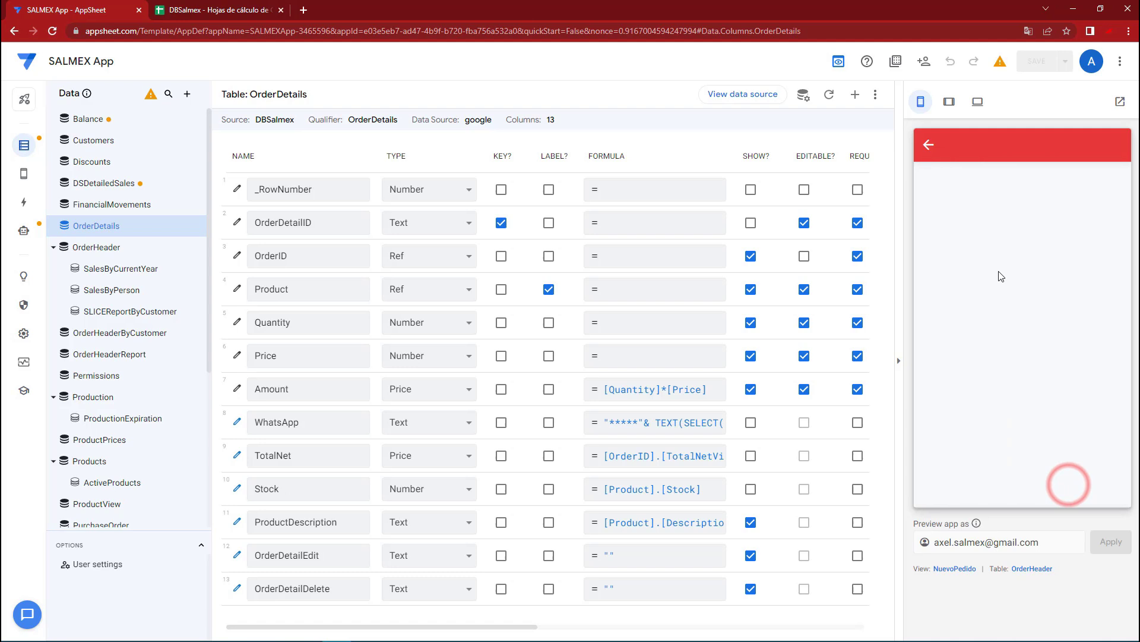
click(994, 272)
click(981, 241)
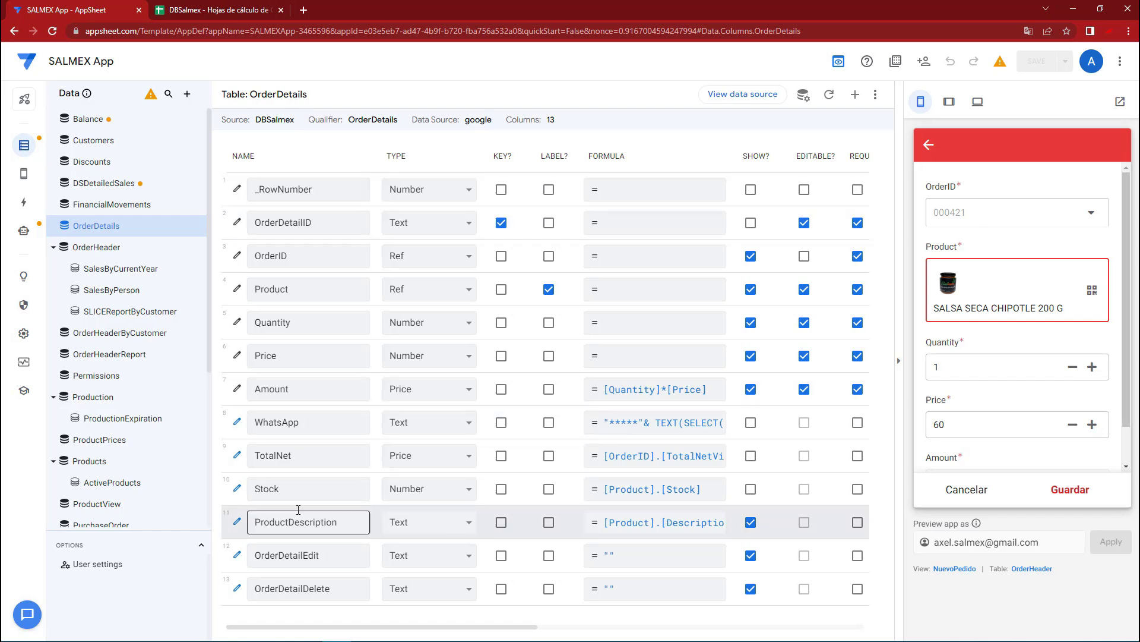
Review the OrderID Valid If rule in the data validity settings.
click(237, 255)
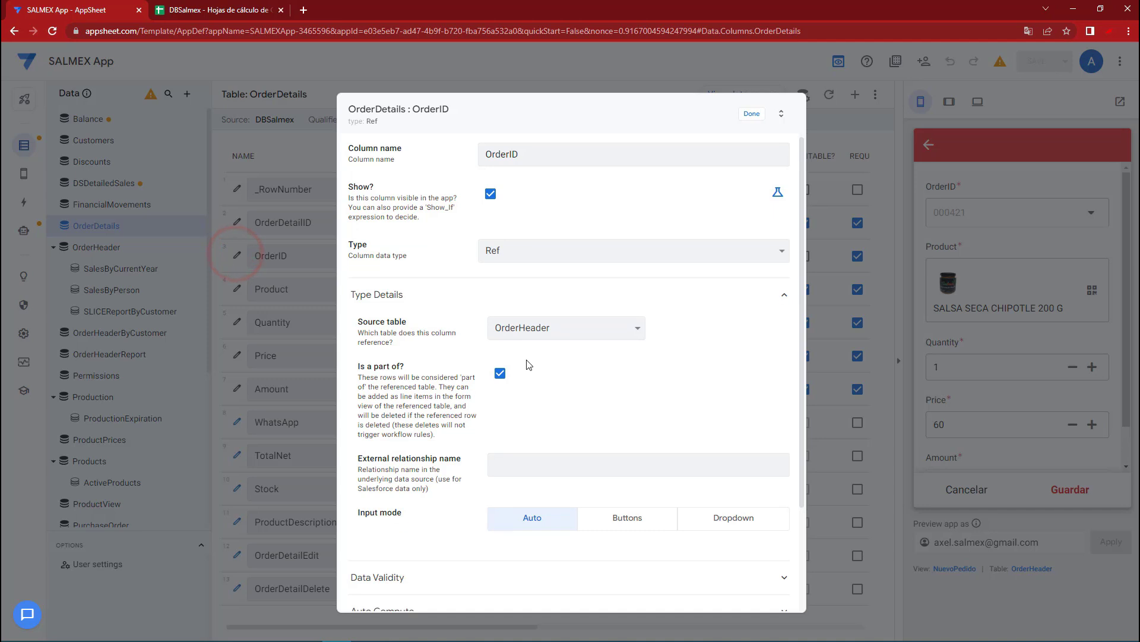
scroll(529, 365, down, 2)
click(402, 447)
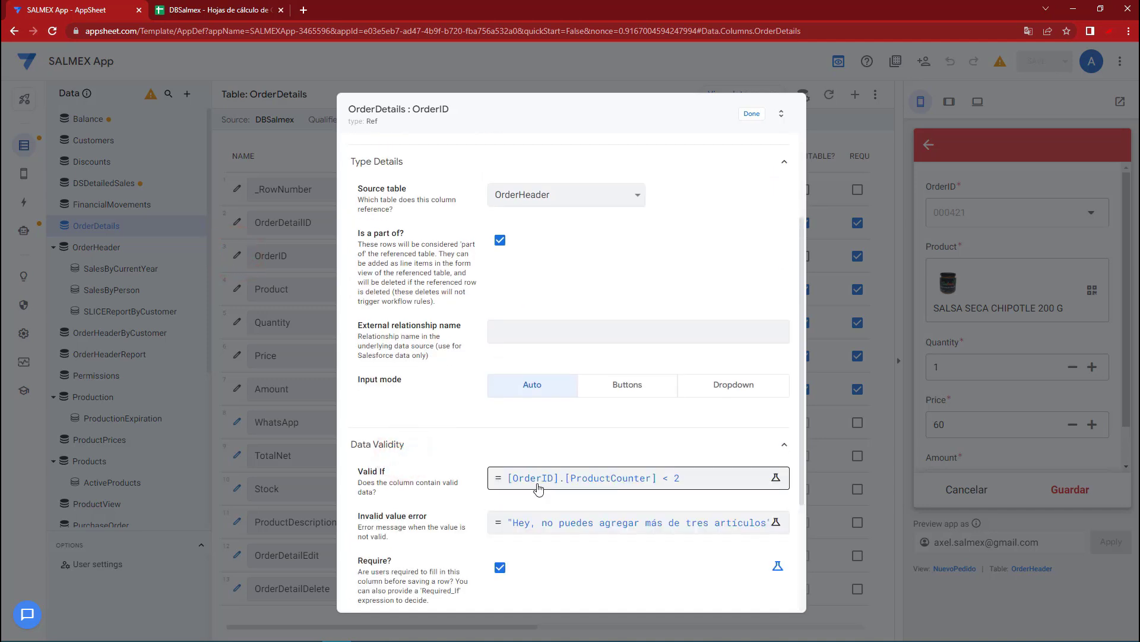
click(752, 115)
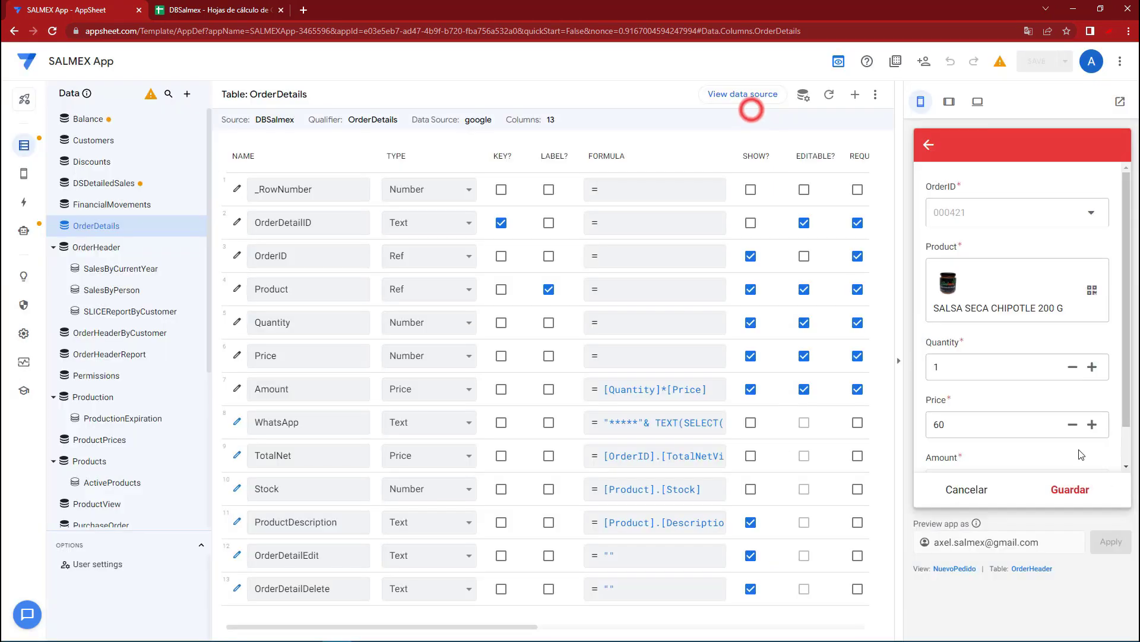
Try saving the third SALSA SECA CHIPOTLE line, then cancel and discard it after the error.
click(1082, 490)
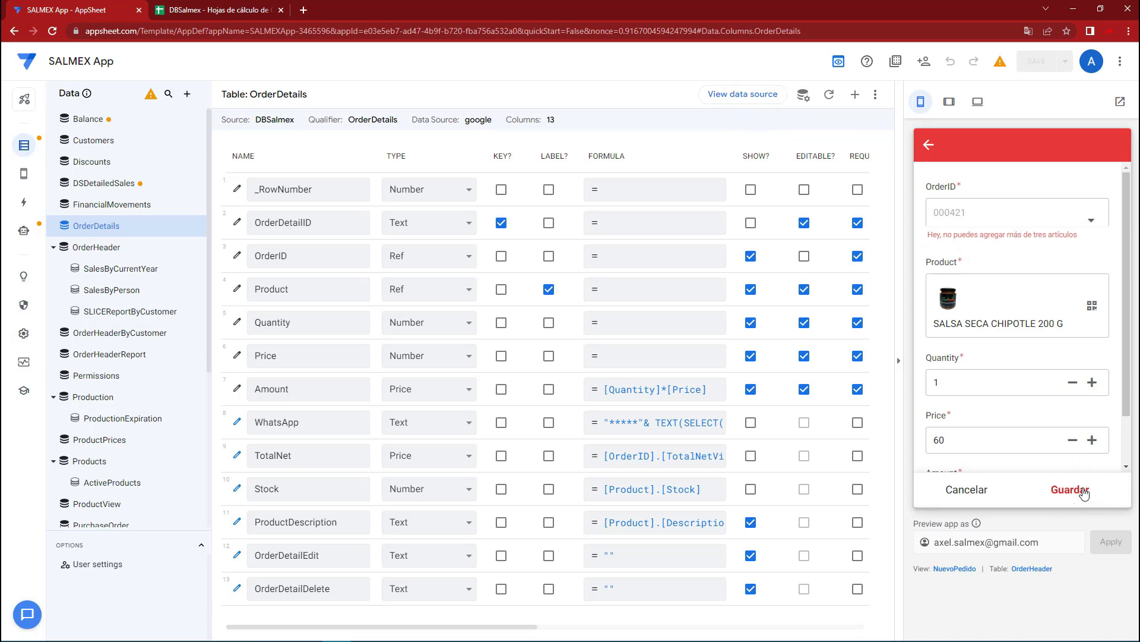
click(968, 495)
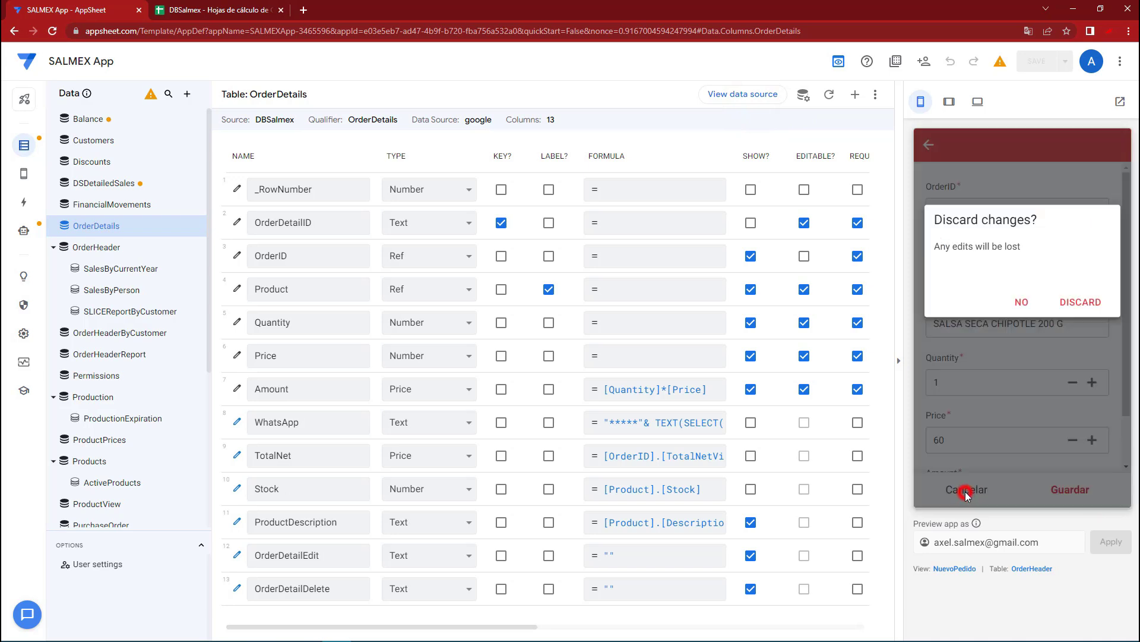
click(1076, 300)
scroll(1018, 423, down, 3)
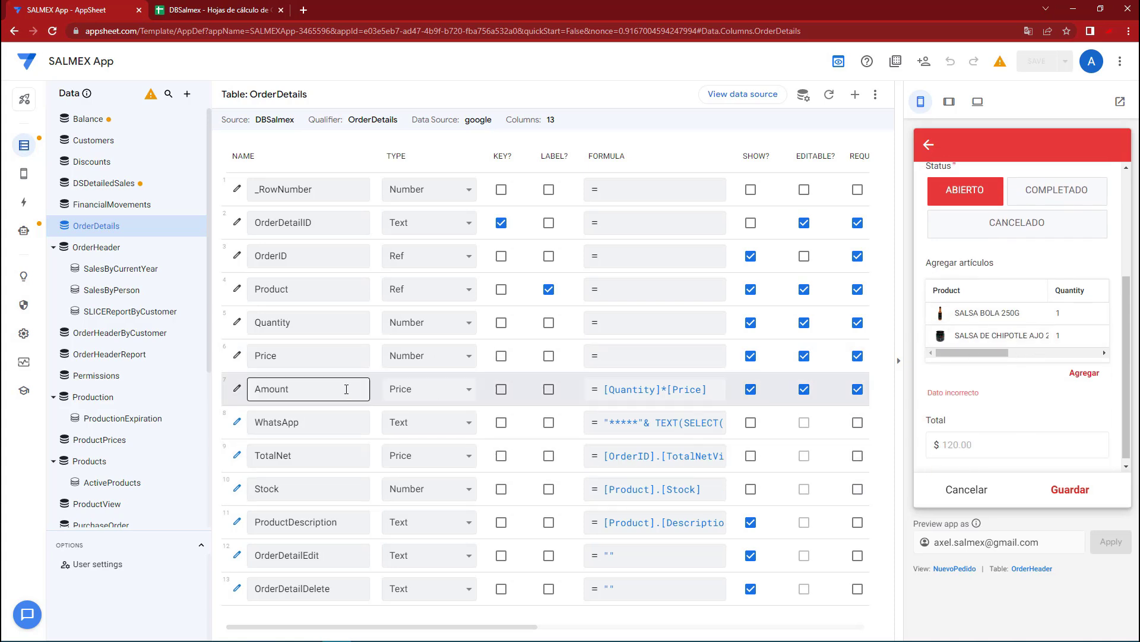
Edit the OrderID Valid If comparison to [OrderID].[ProductCounter] < 3 and save the app.
click(238, 255)
scroll(464, 499, down, 3)
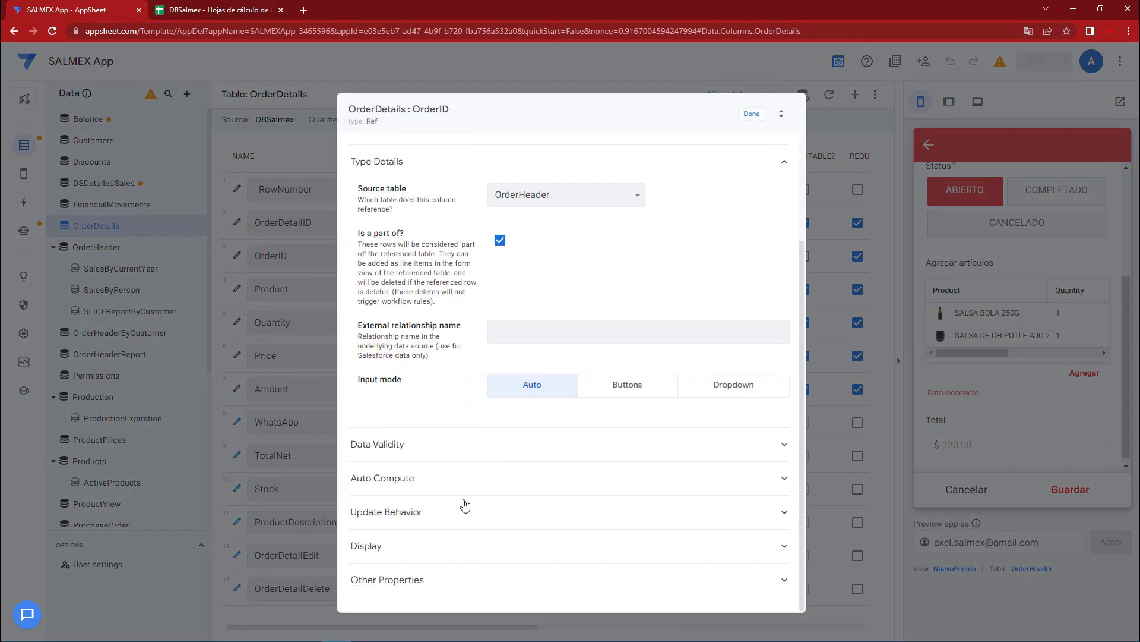
click(454, 440)
click(621, 477)
click(463, 143)
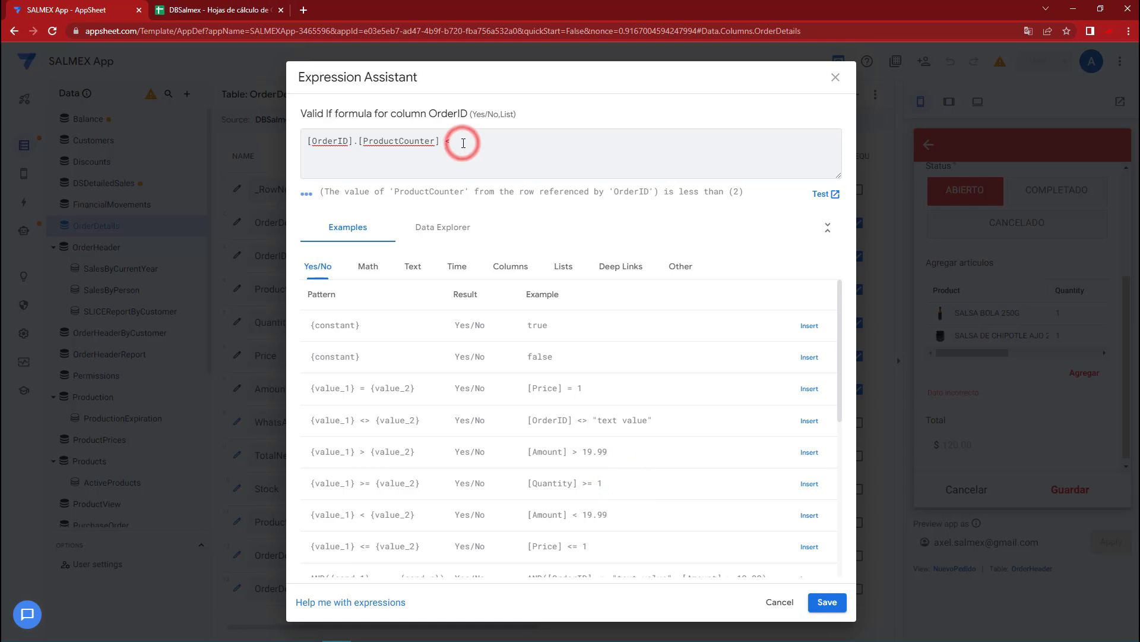
click(826, 602)
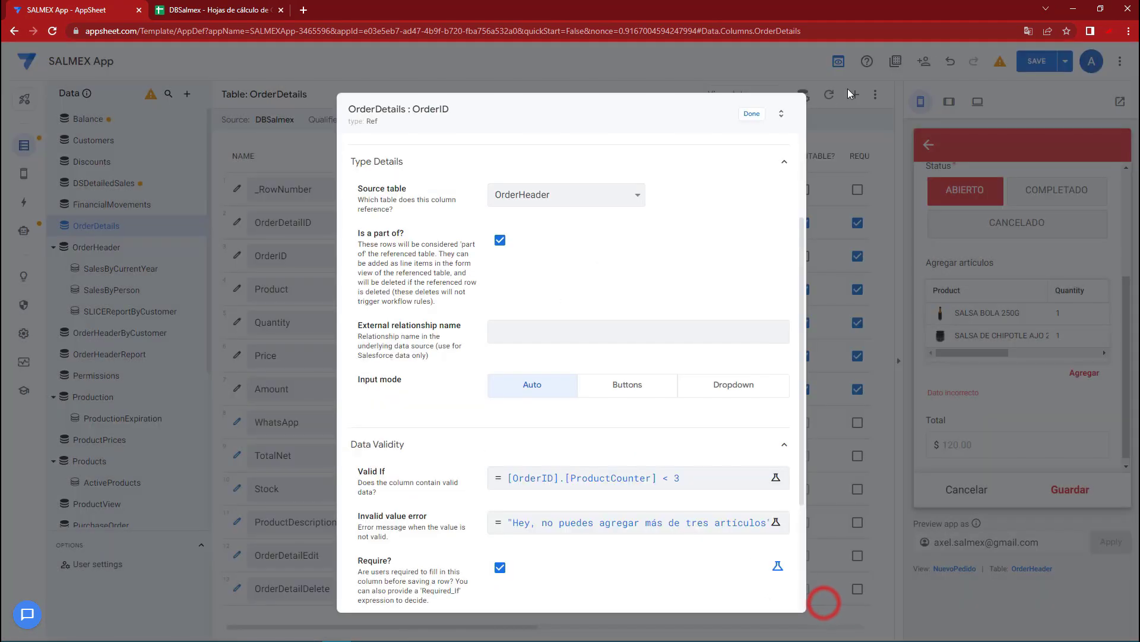
click(758, 115)
click(1042, 66)
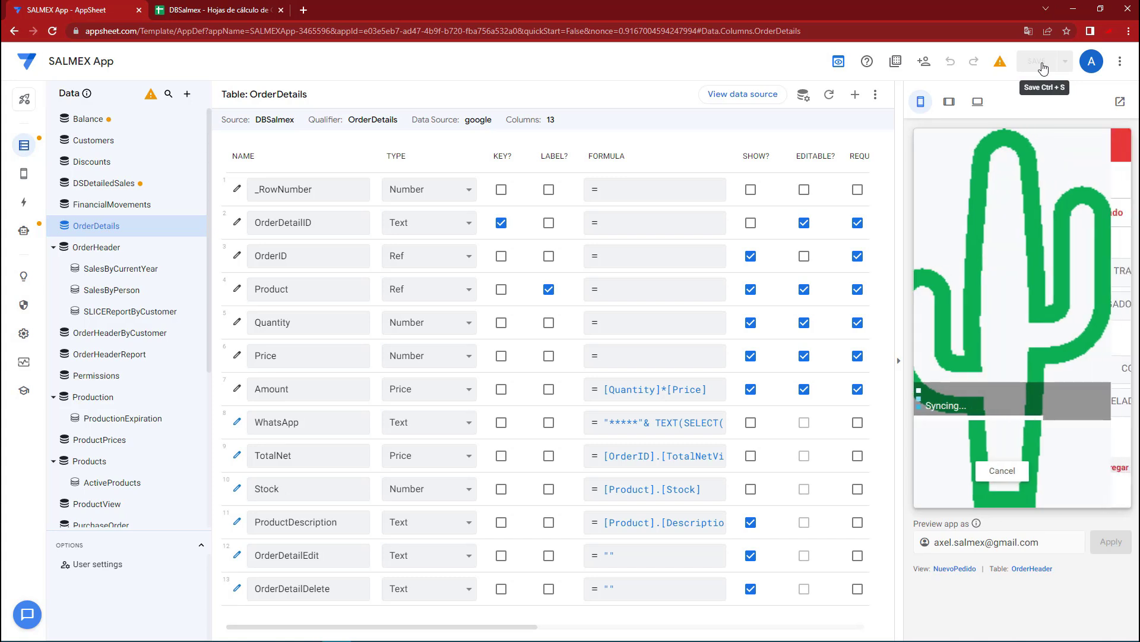
Set the new order to EFECTIVO and add a SALSA BOLA 250G line.
click(953, 275)
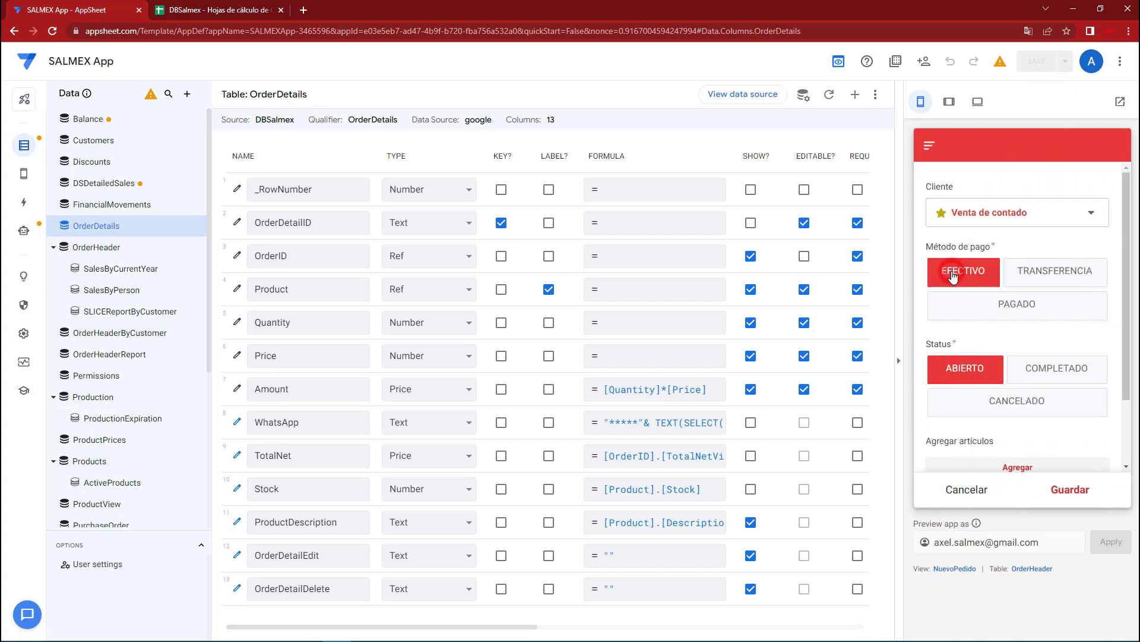
scroll(955, 297, down, 2)
click(972, 384)
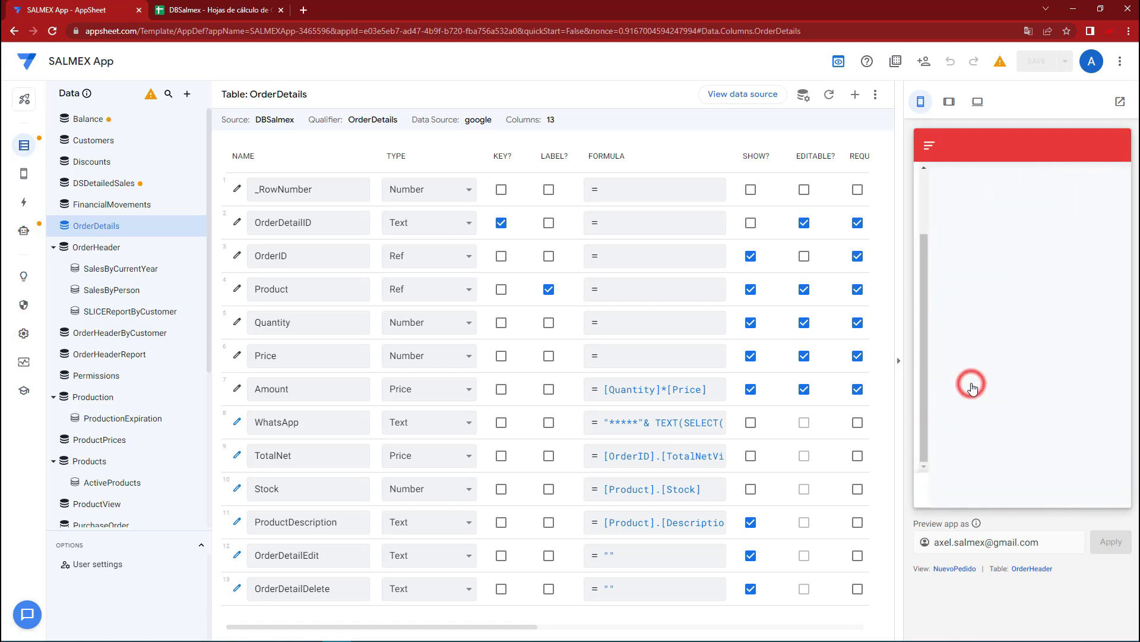
click(969, 273)
click(970, 214)
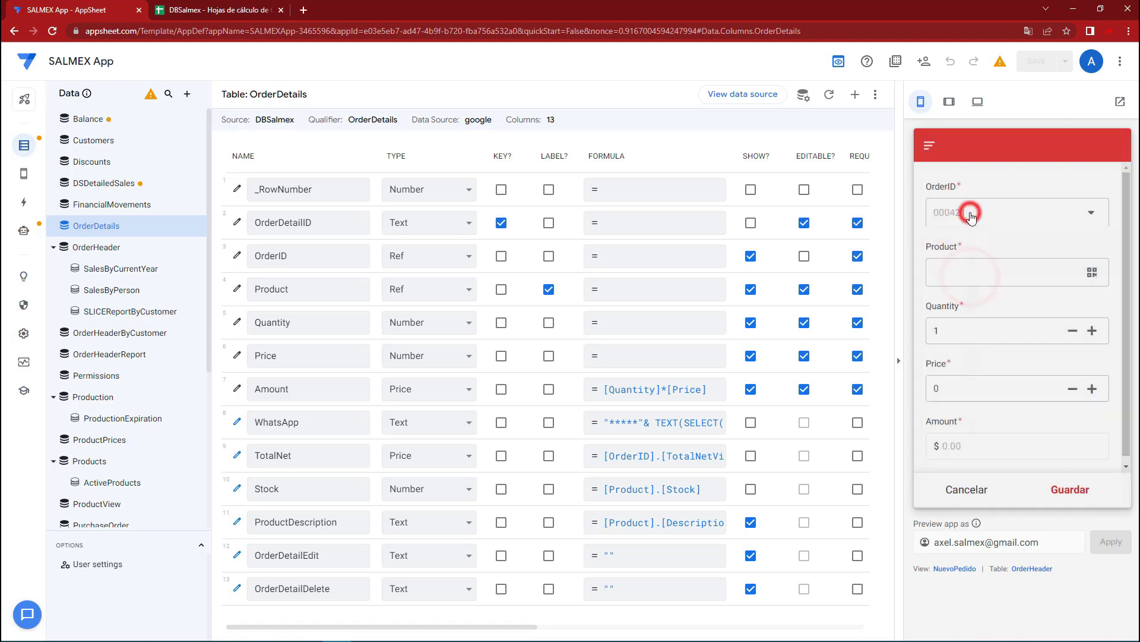
click(1069, 487)
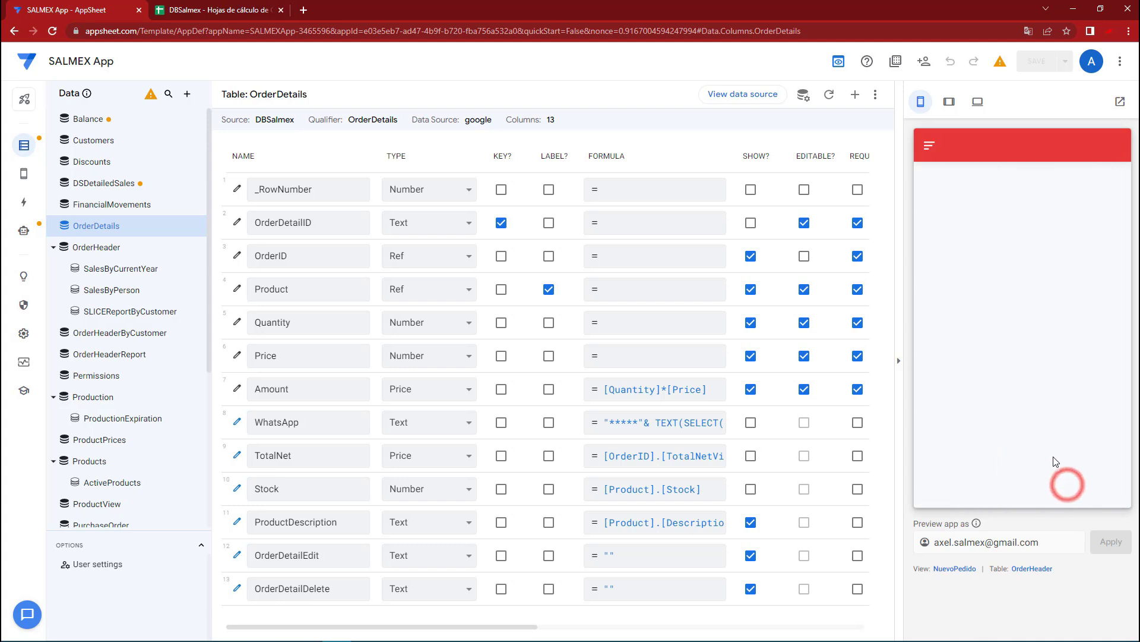
Add SALSA DE CHIPOTLE AJO 200 G and SALSA TAMPICO 250 G lines to the order.
click(980, 276)
click(969, 228)
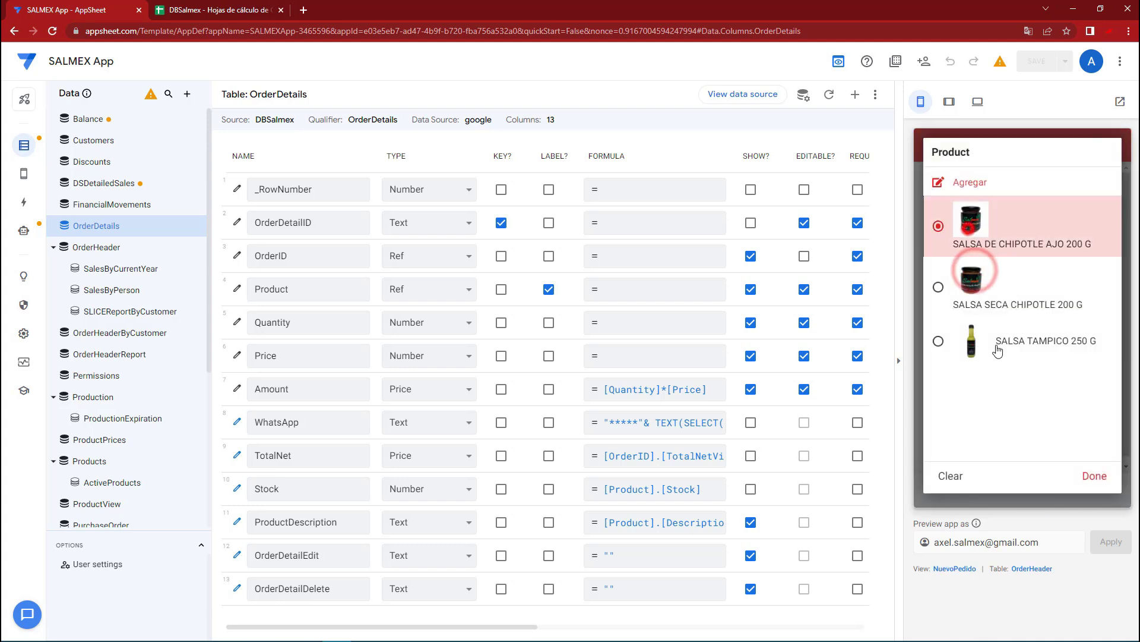
click(1077, 503)
click(962, 274)
click(962, 273)
click(1078, 493)
Try a fourth SALSA SECA CHIPOTLE 200 G line, see the three-article error, and discard it.
click(977, 270)
click(964, 221)
click(1078, 488)
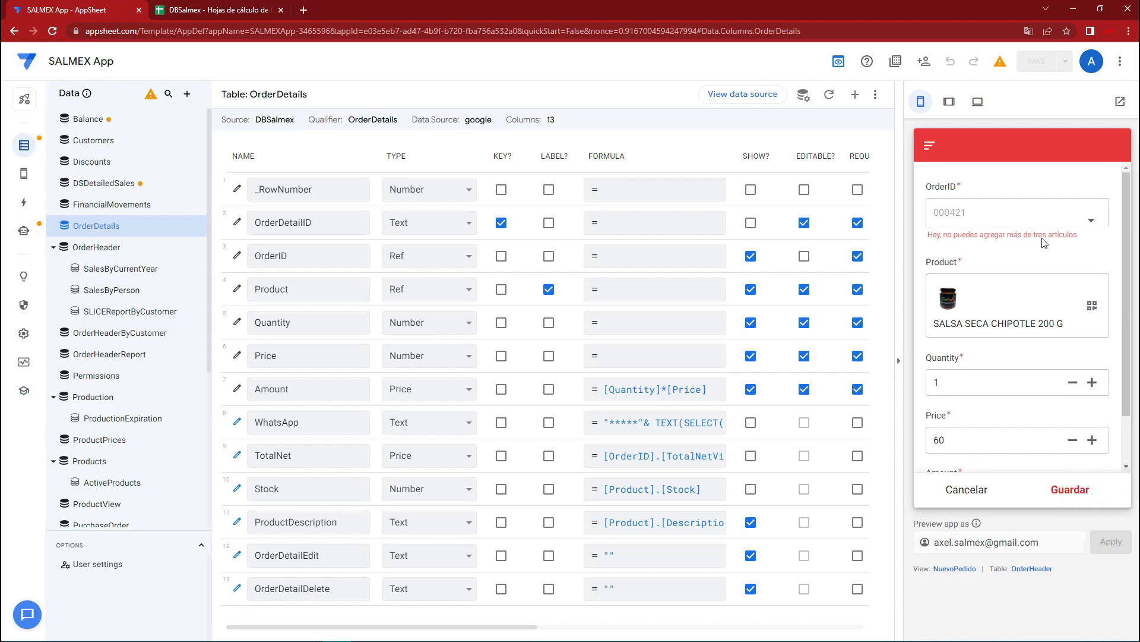
click(983, 491)
click(1079, 310)
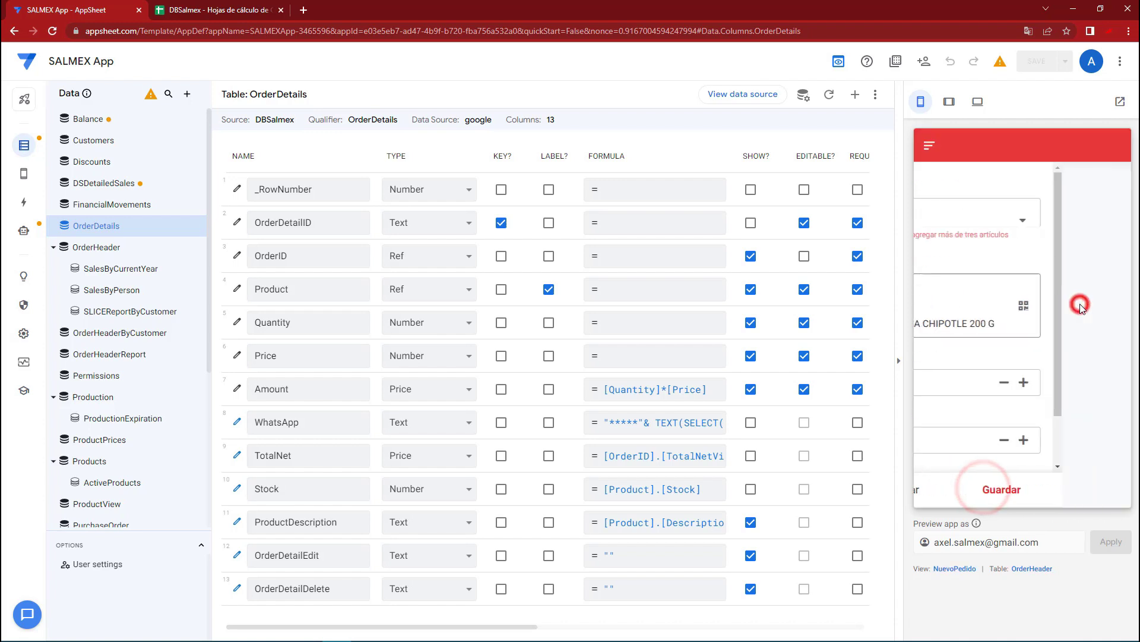
scroll(1003, 357, down, 2)
drag(1008, 366, 957, 359)
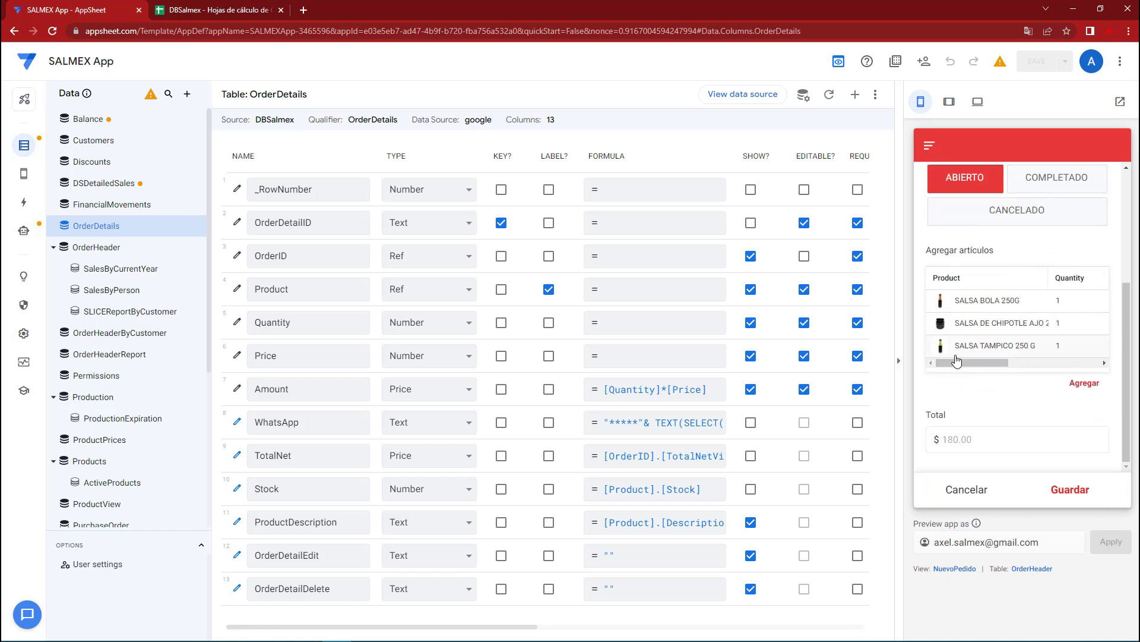